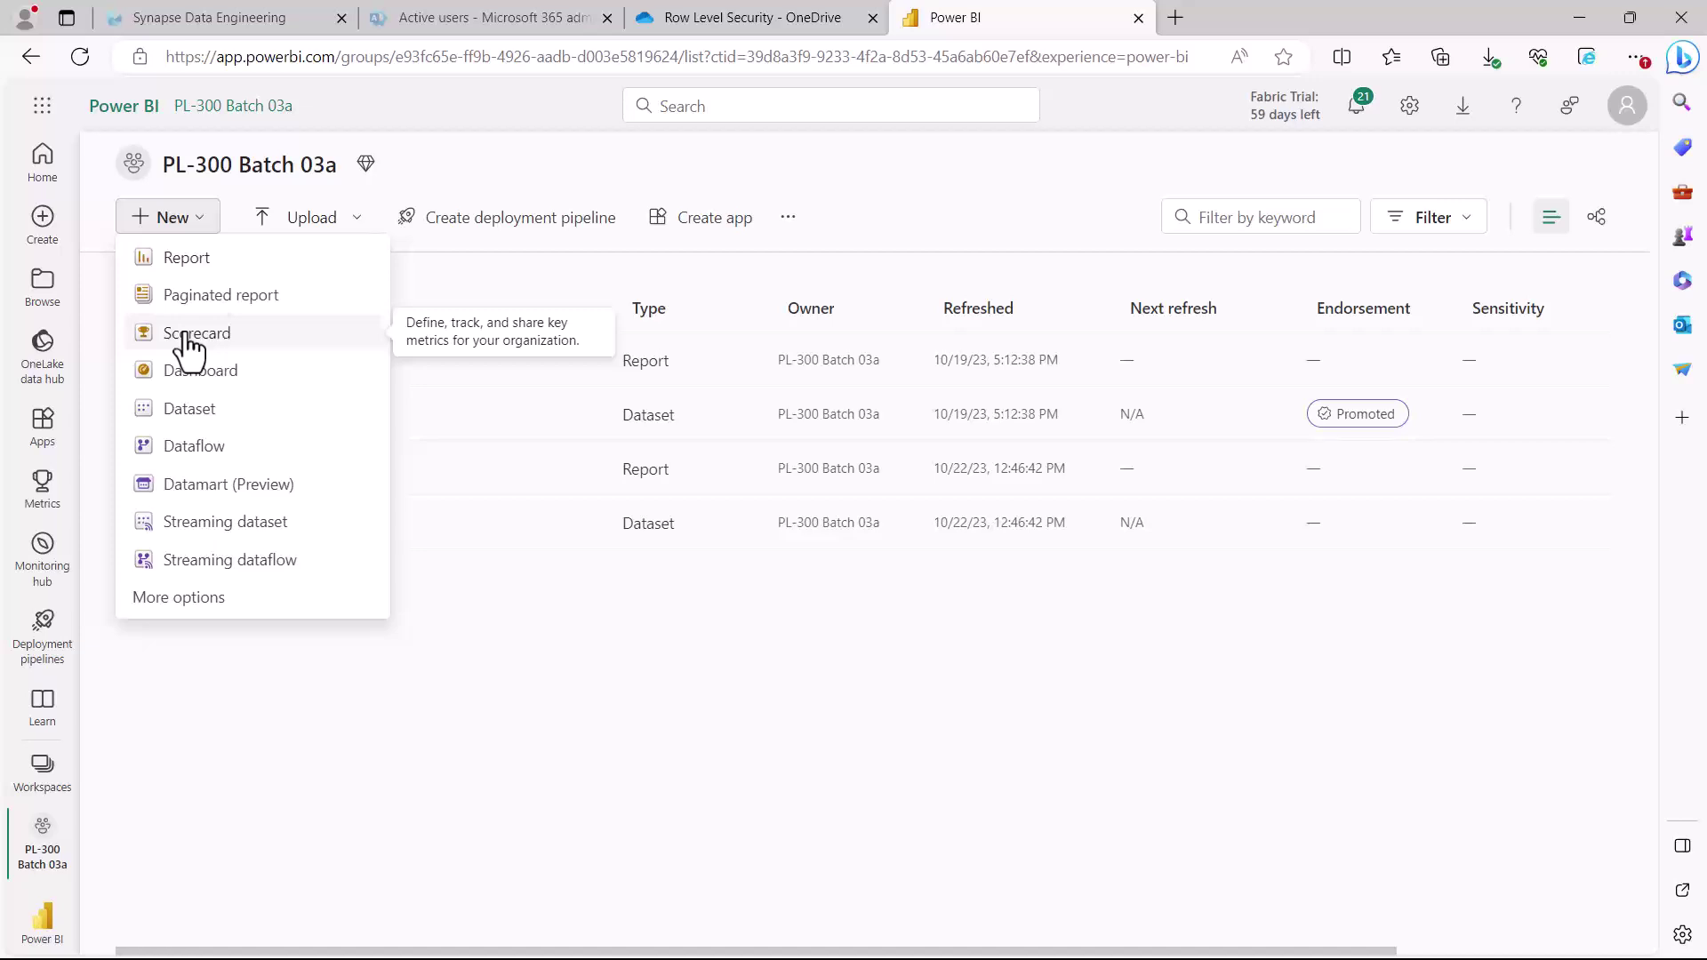
Step: Create a new scorecard in the workspace and rename it KPI Tracker
left_click(187, 336)
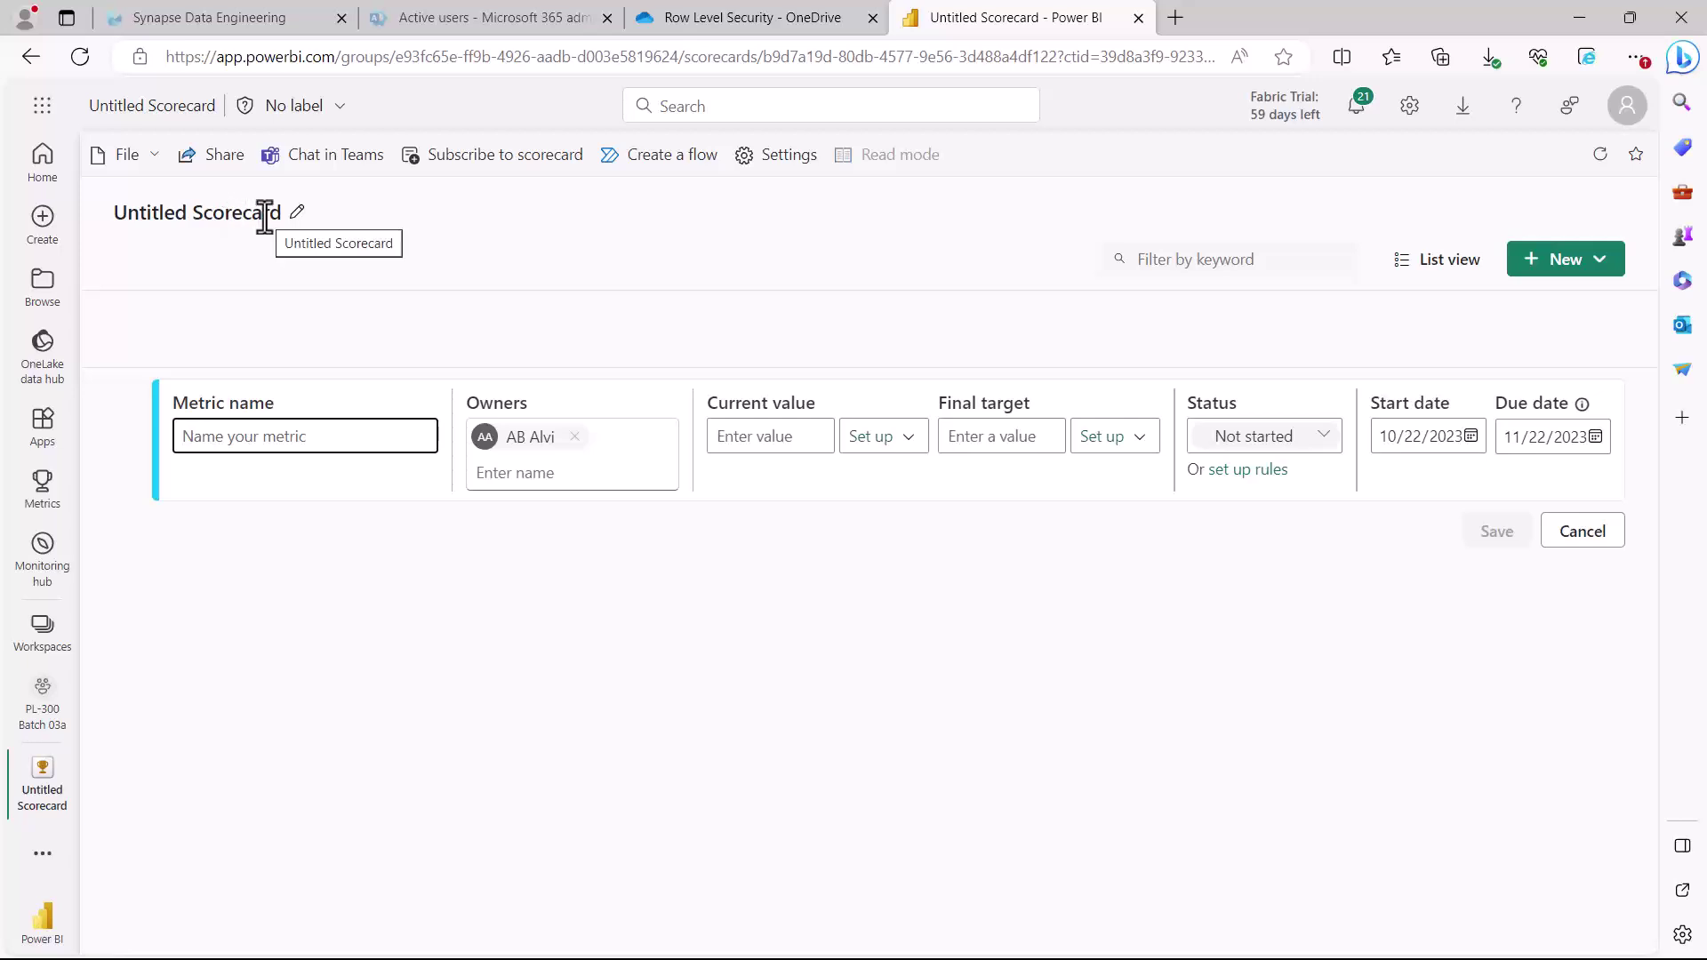
left_click(296, 212)
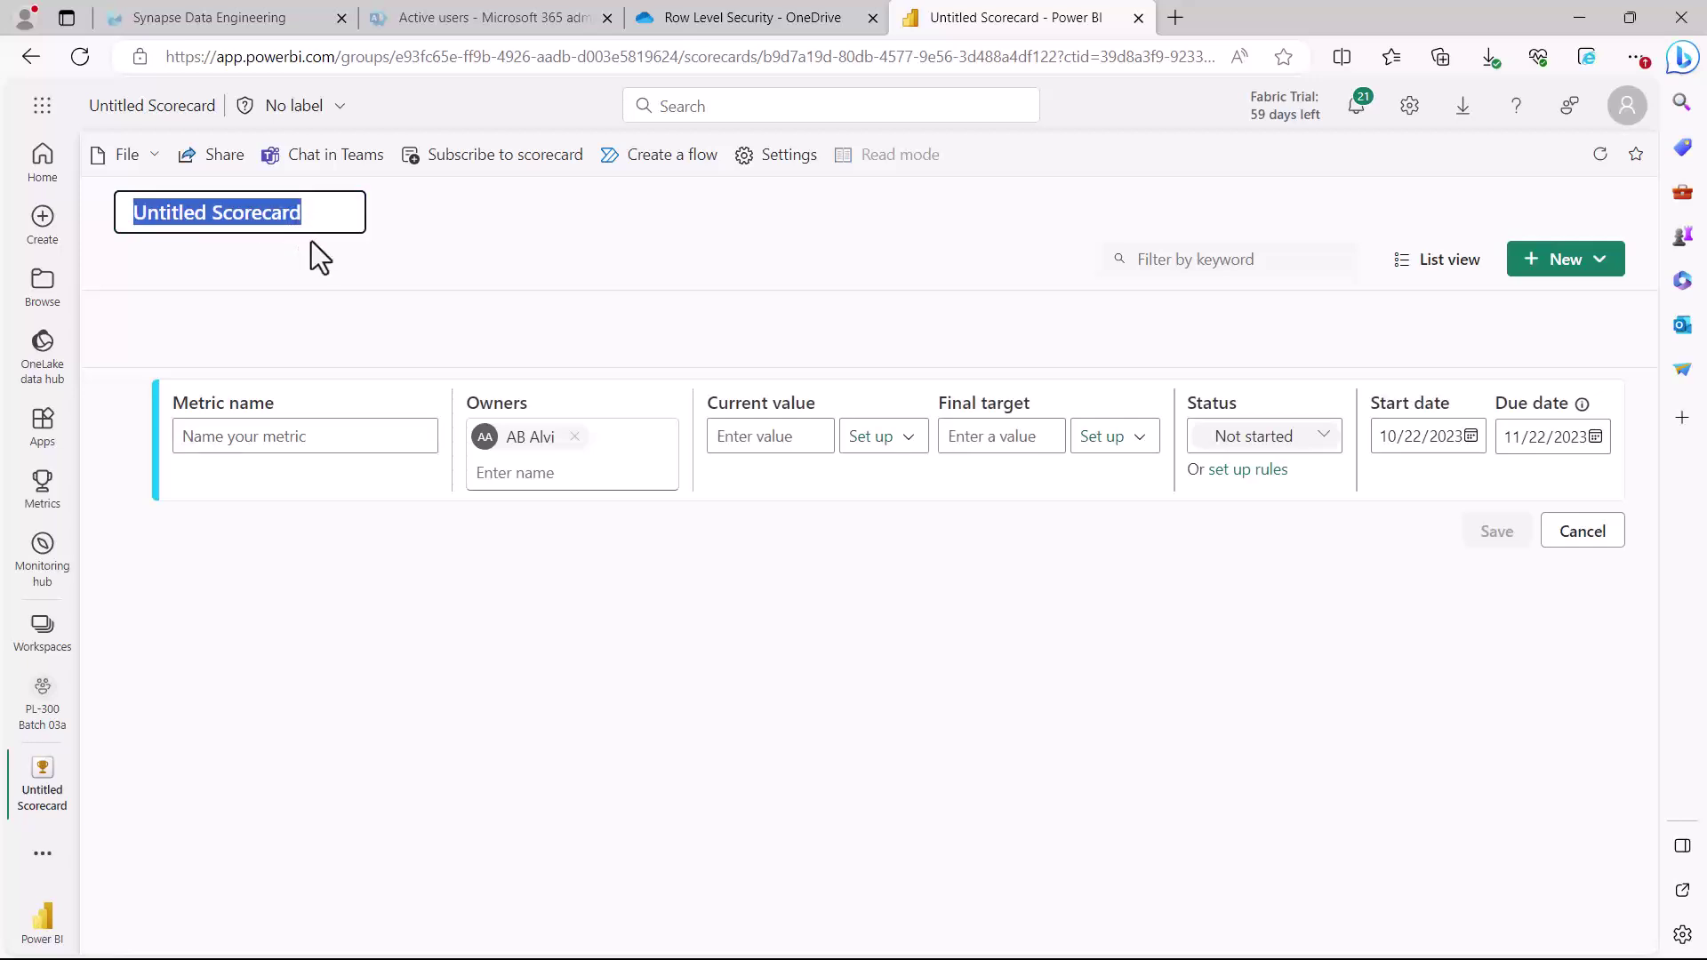
type("KPI Tracker")
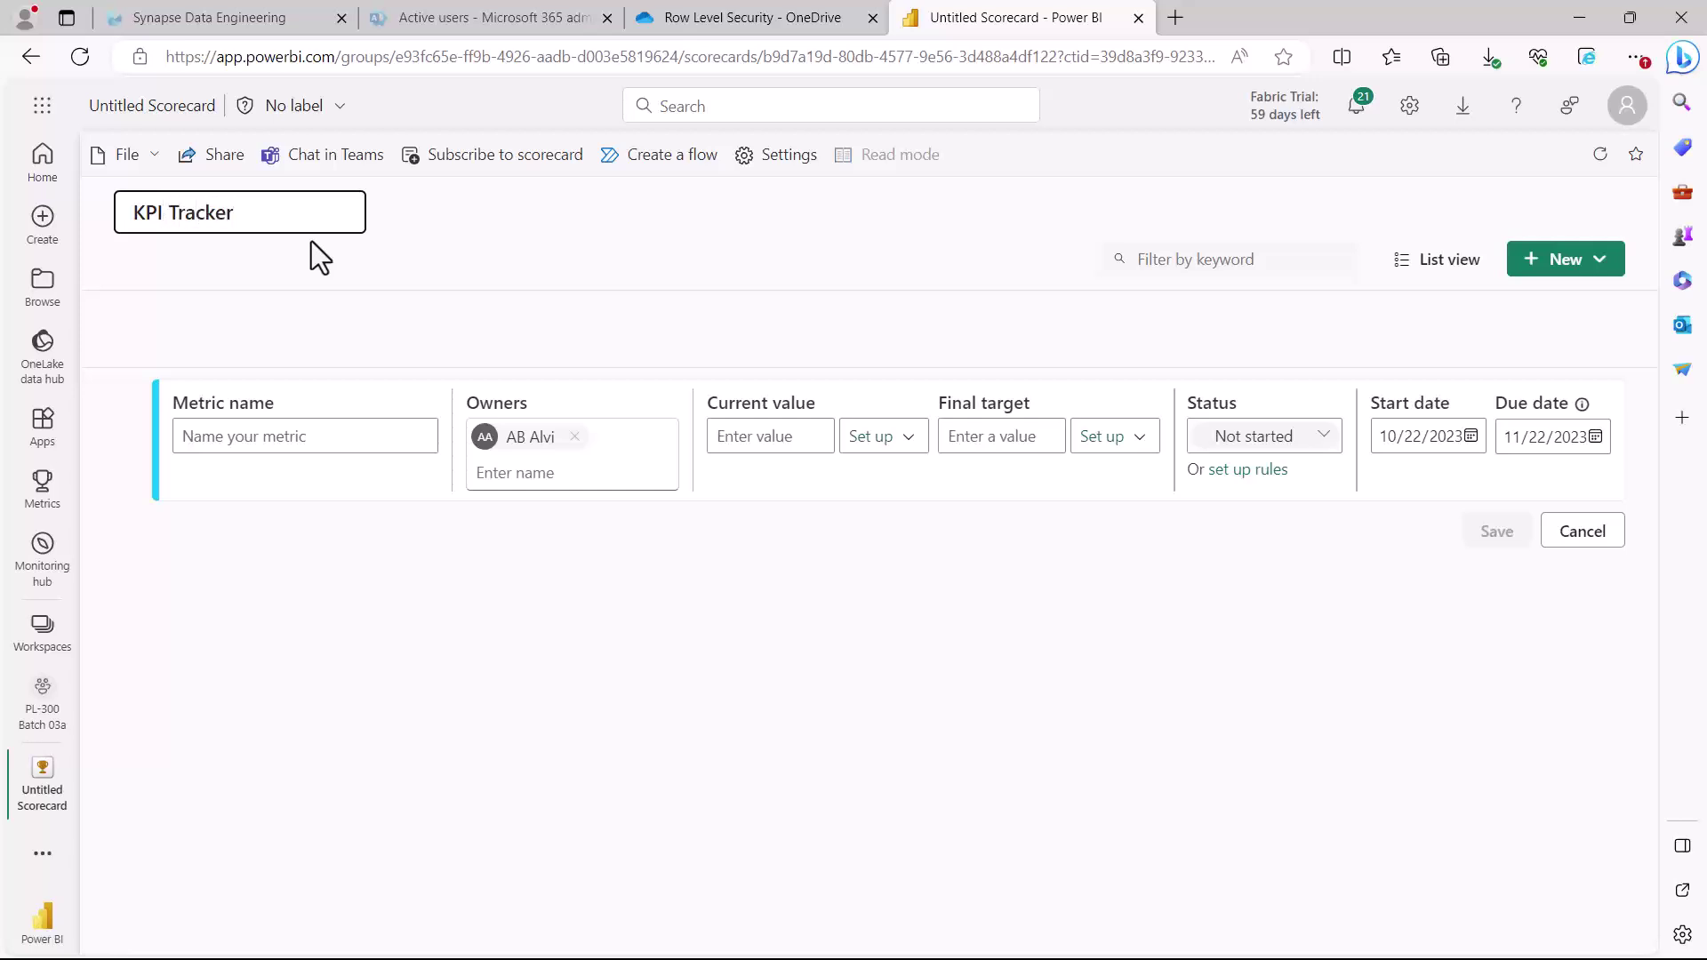
key("Return")
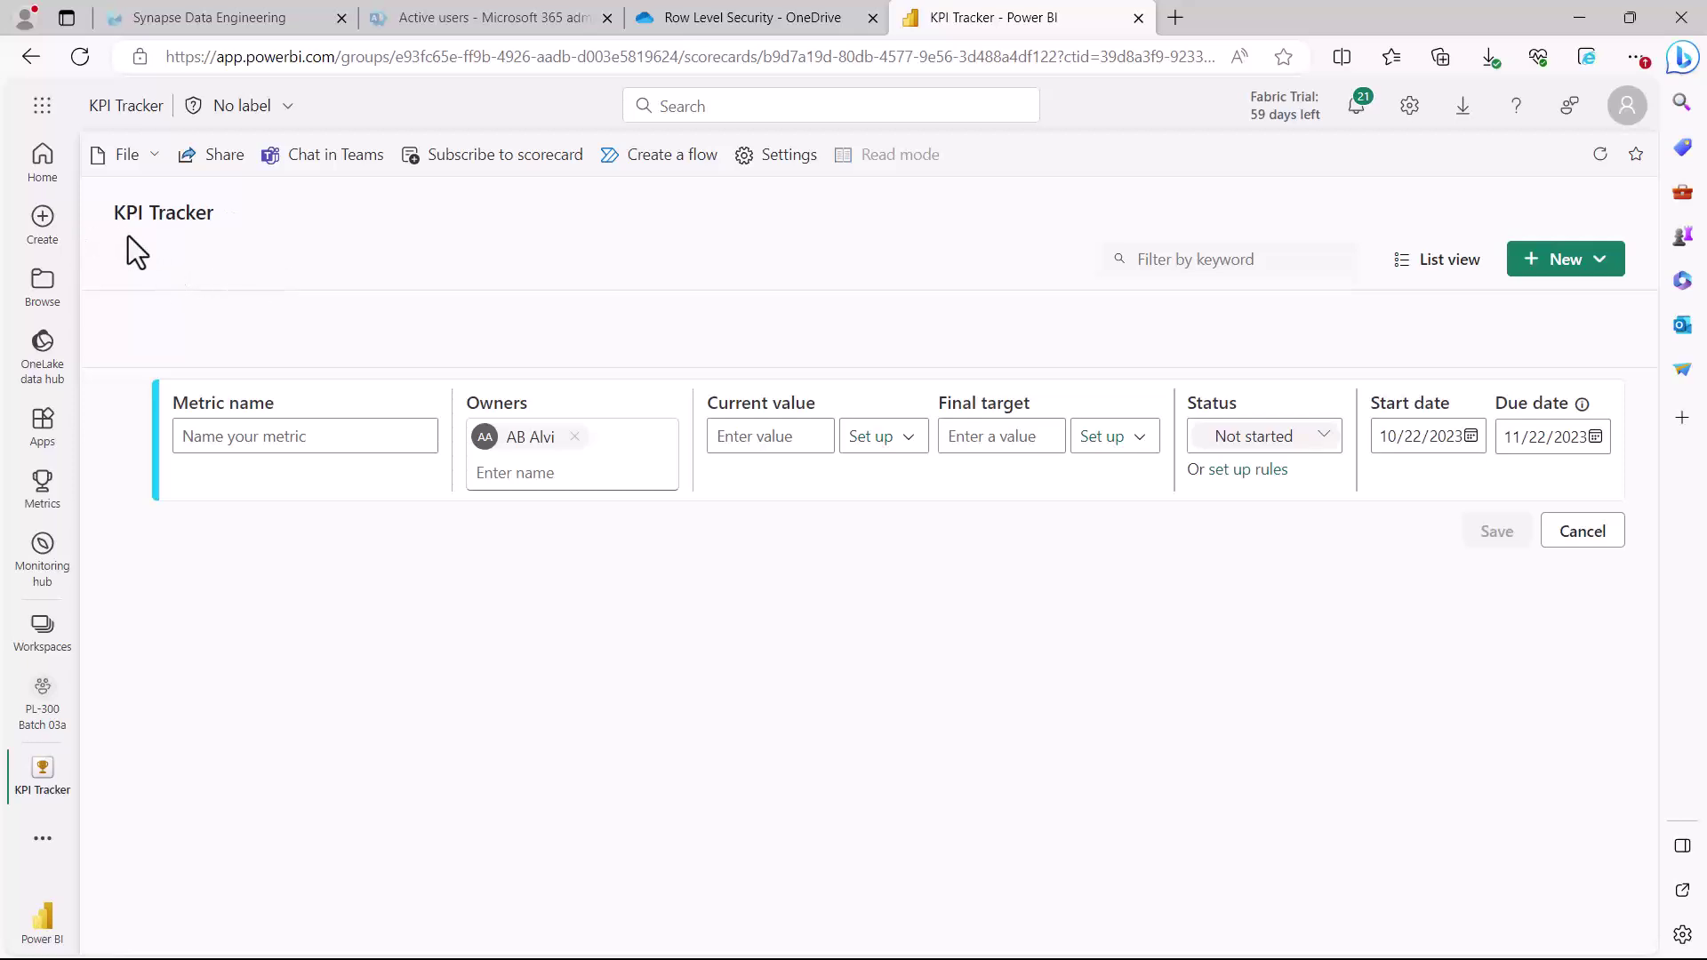
Step: Name the scorecard's new metric KPI 1
left_click_drag(114, 232, 201, 228)
left_click_drag(178, 417, 274, 415)
key("Escape")
left_click(248, 436)
type("KPI")
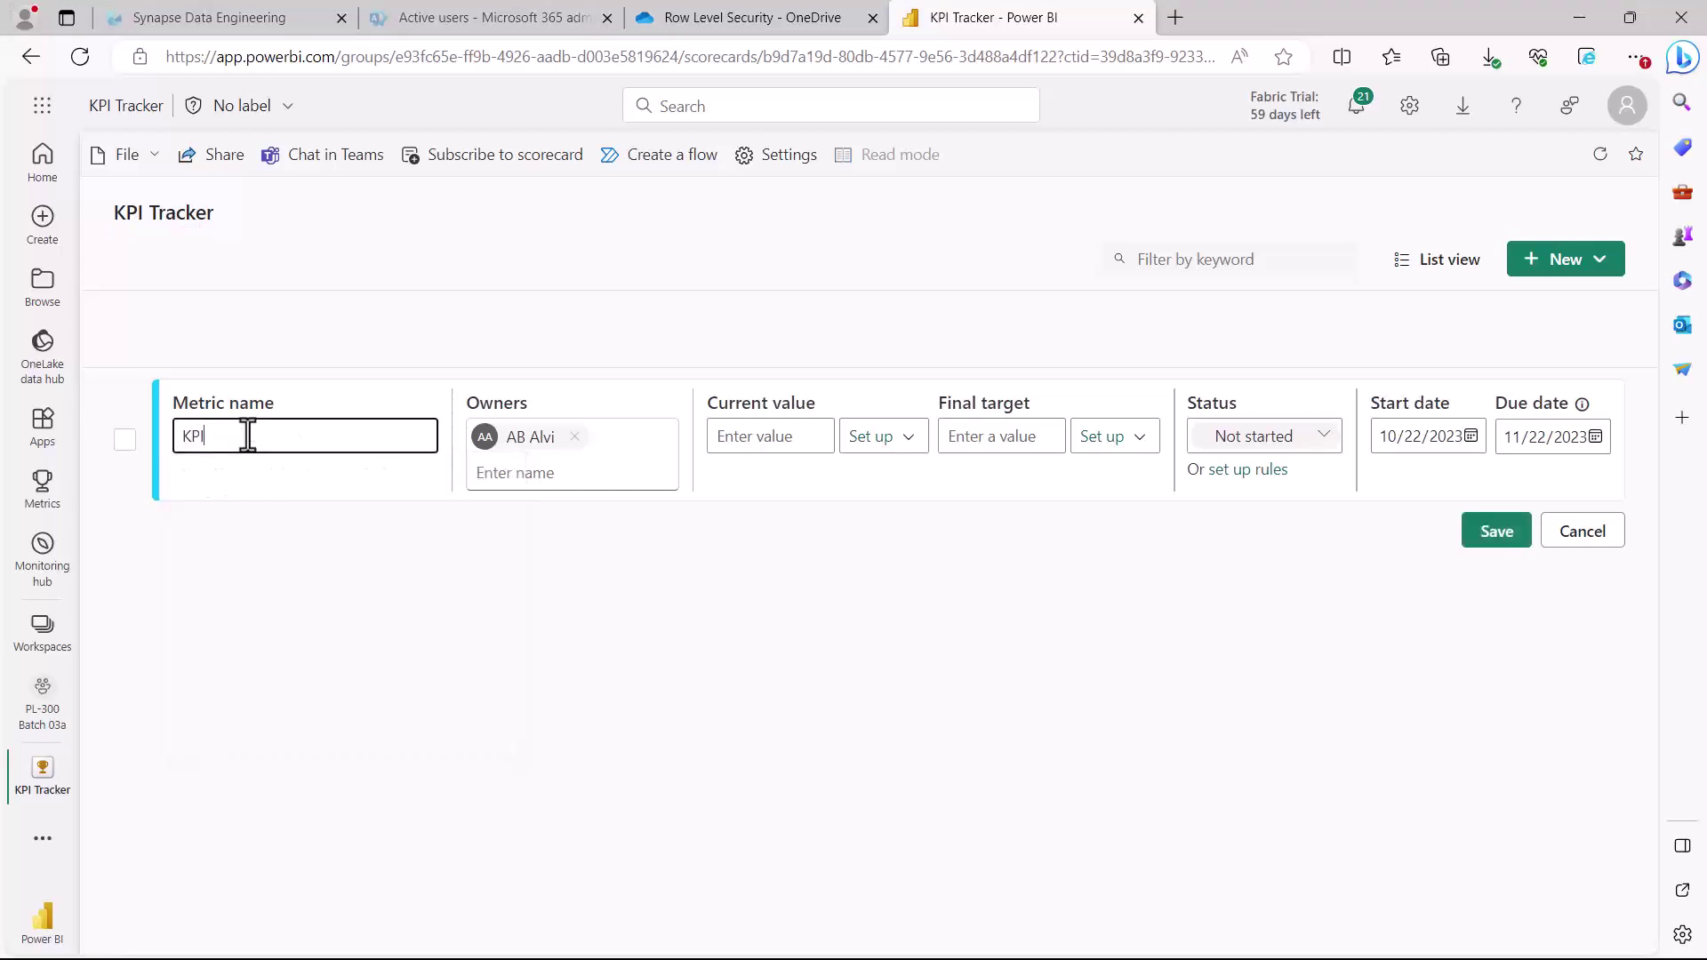
type(" 1")
left_click(233, 569)
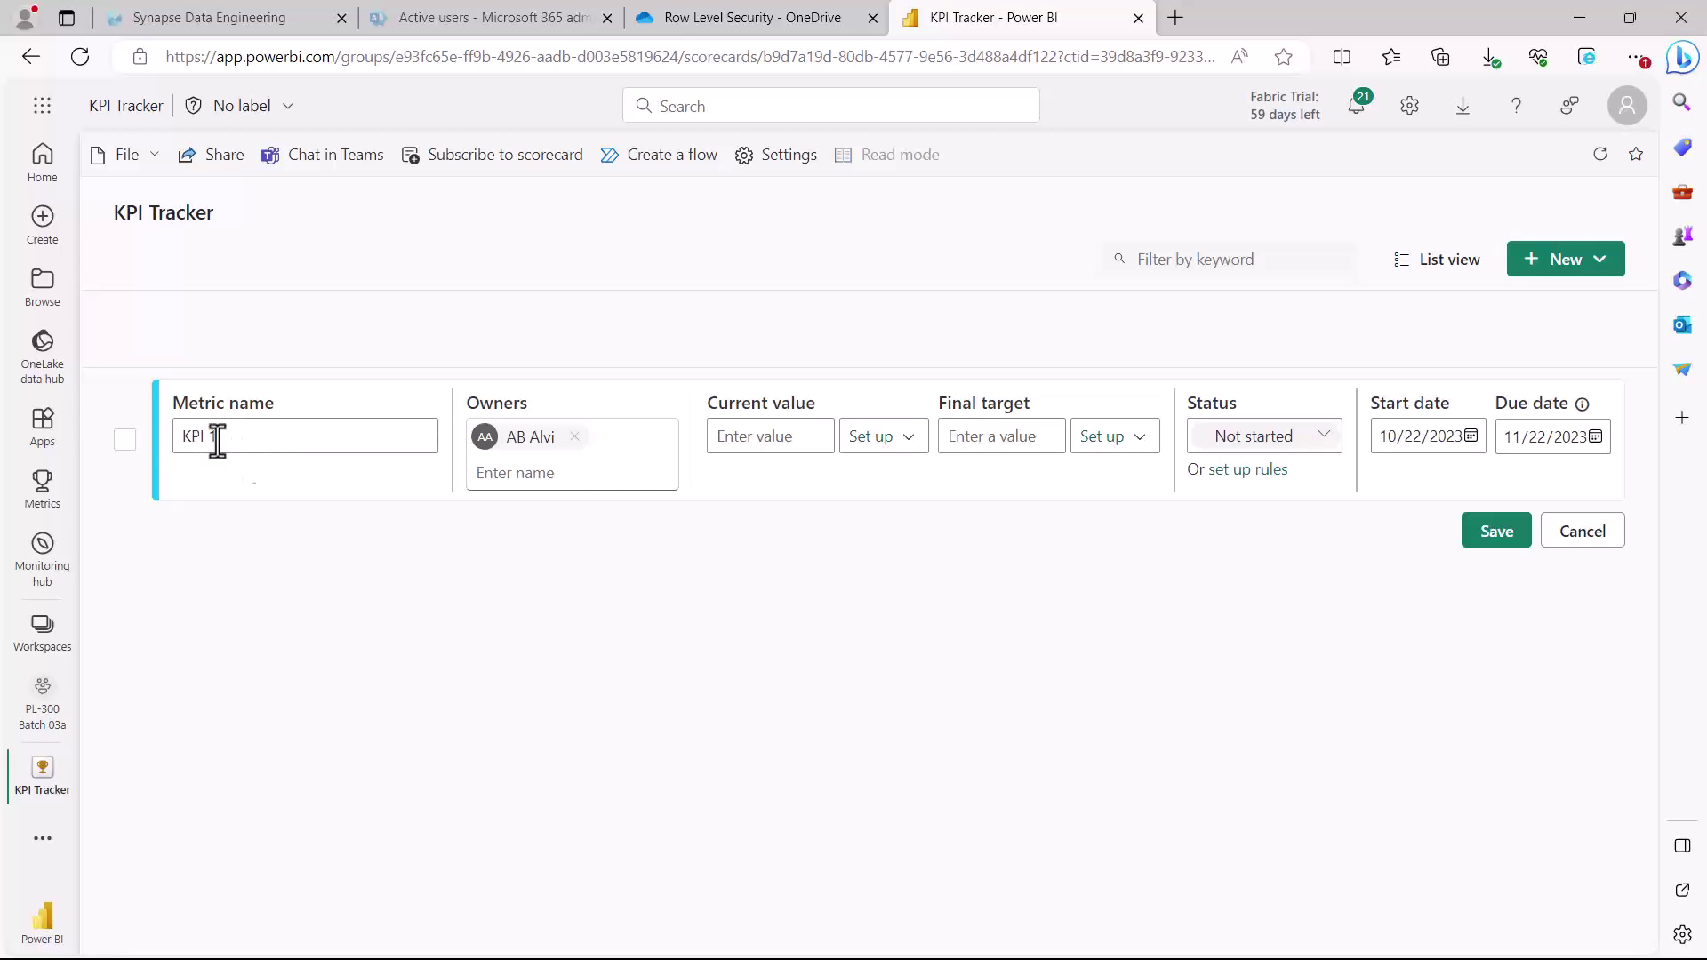
left_click(627, 435)
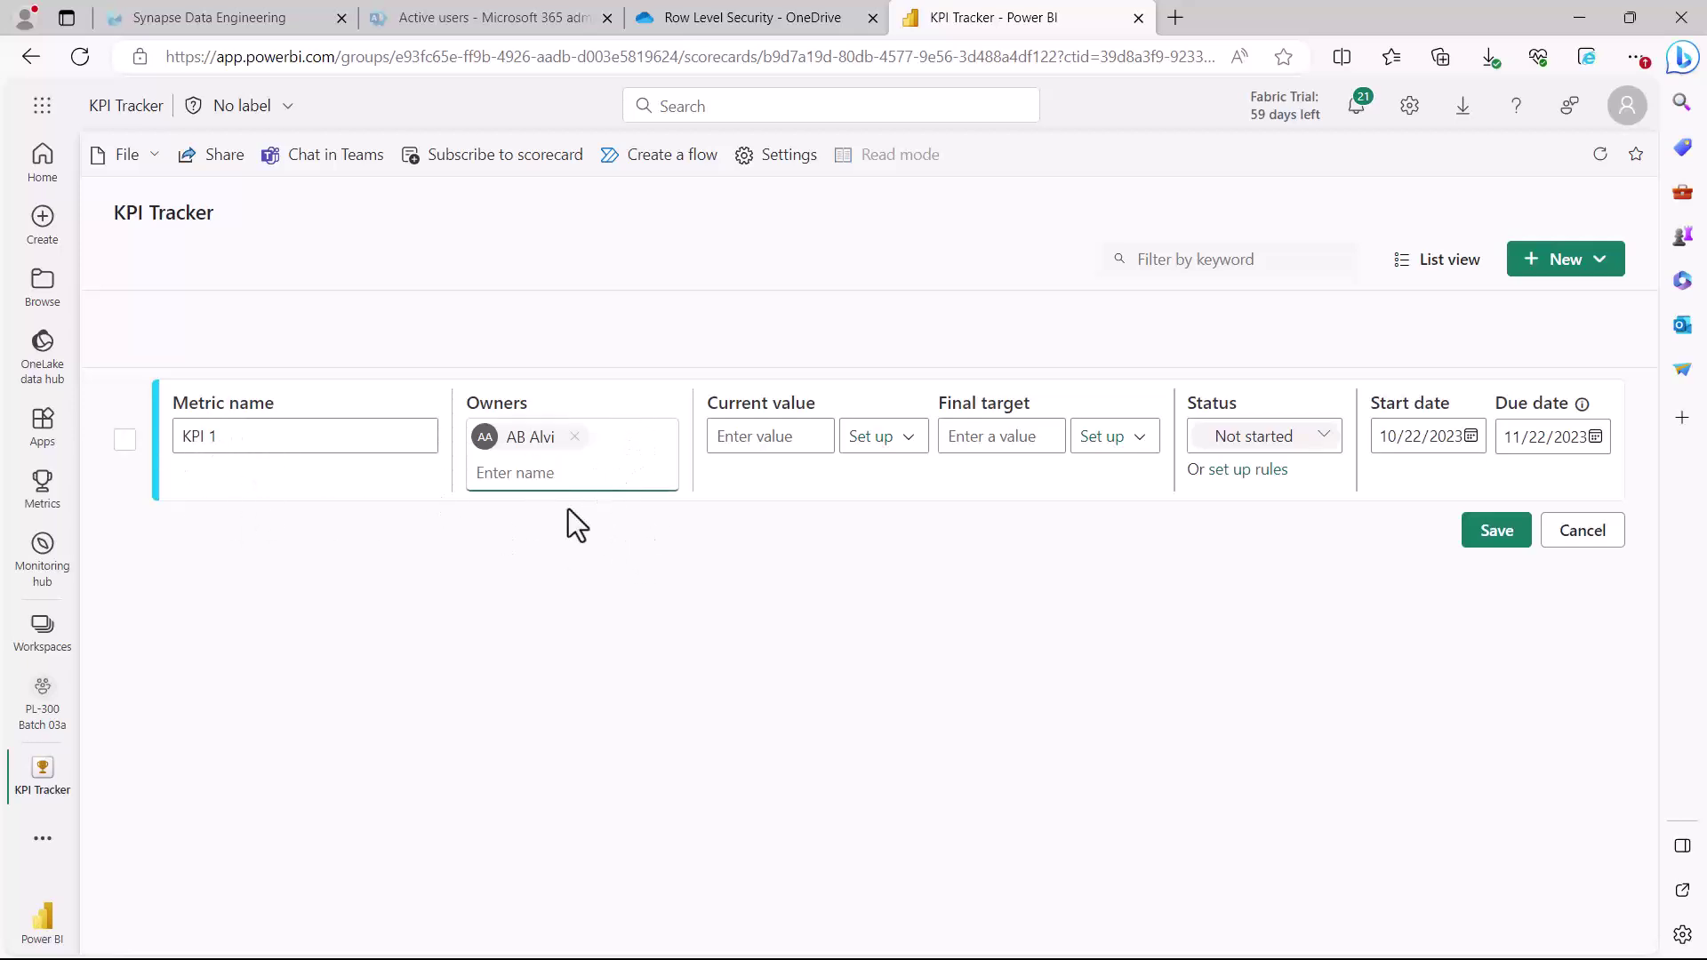
mouse_move(498, 441)
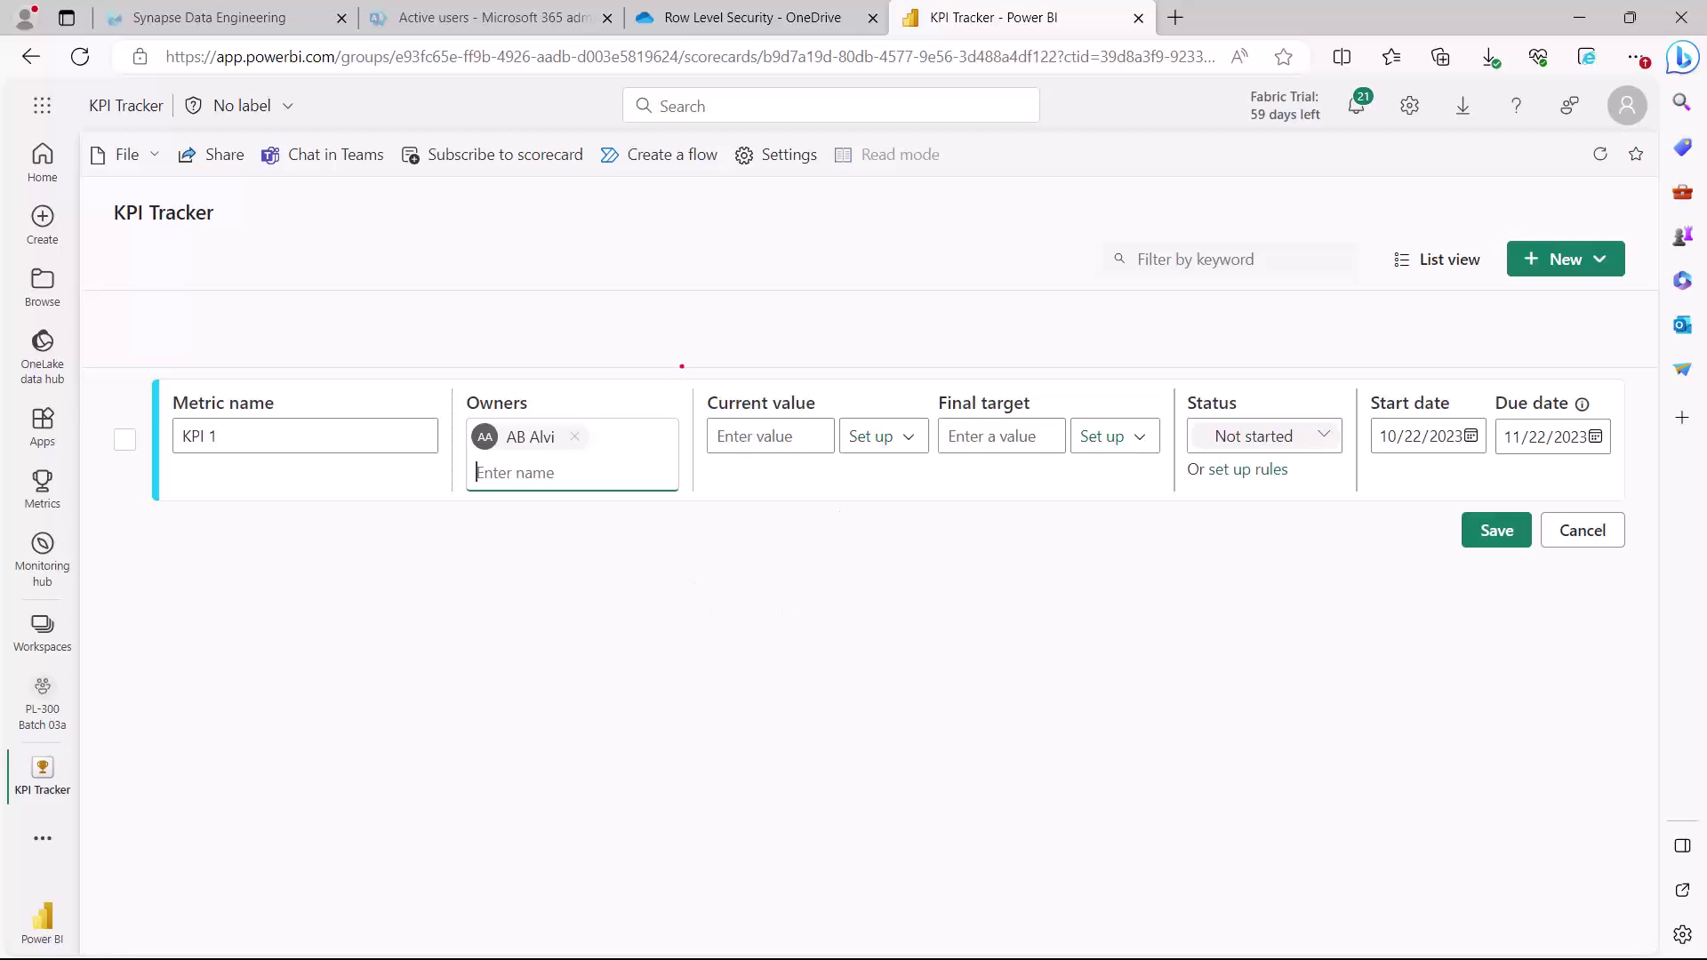
Step: Connect the metric's current value to the Total Sales measure in the Sales Analaysis RLS report from the PL-300 Batch 03a workspace
left_click(757, 436)
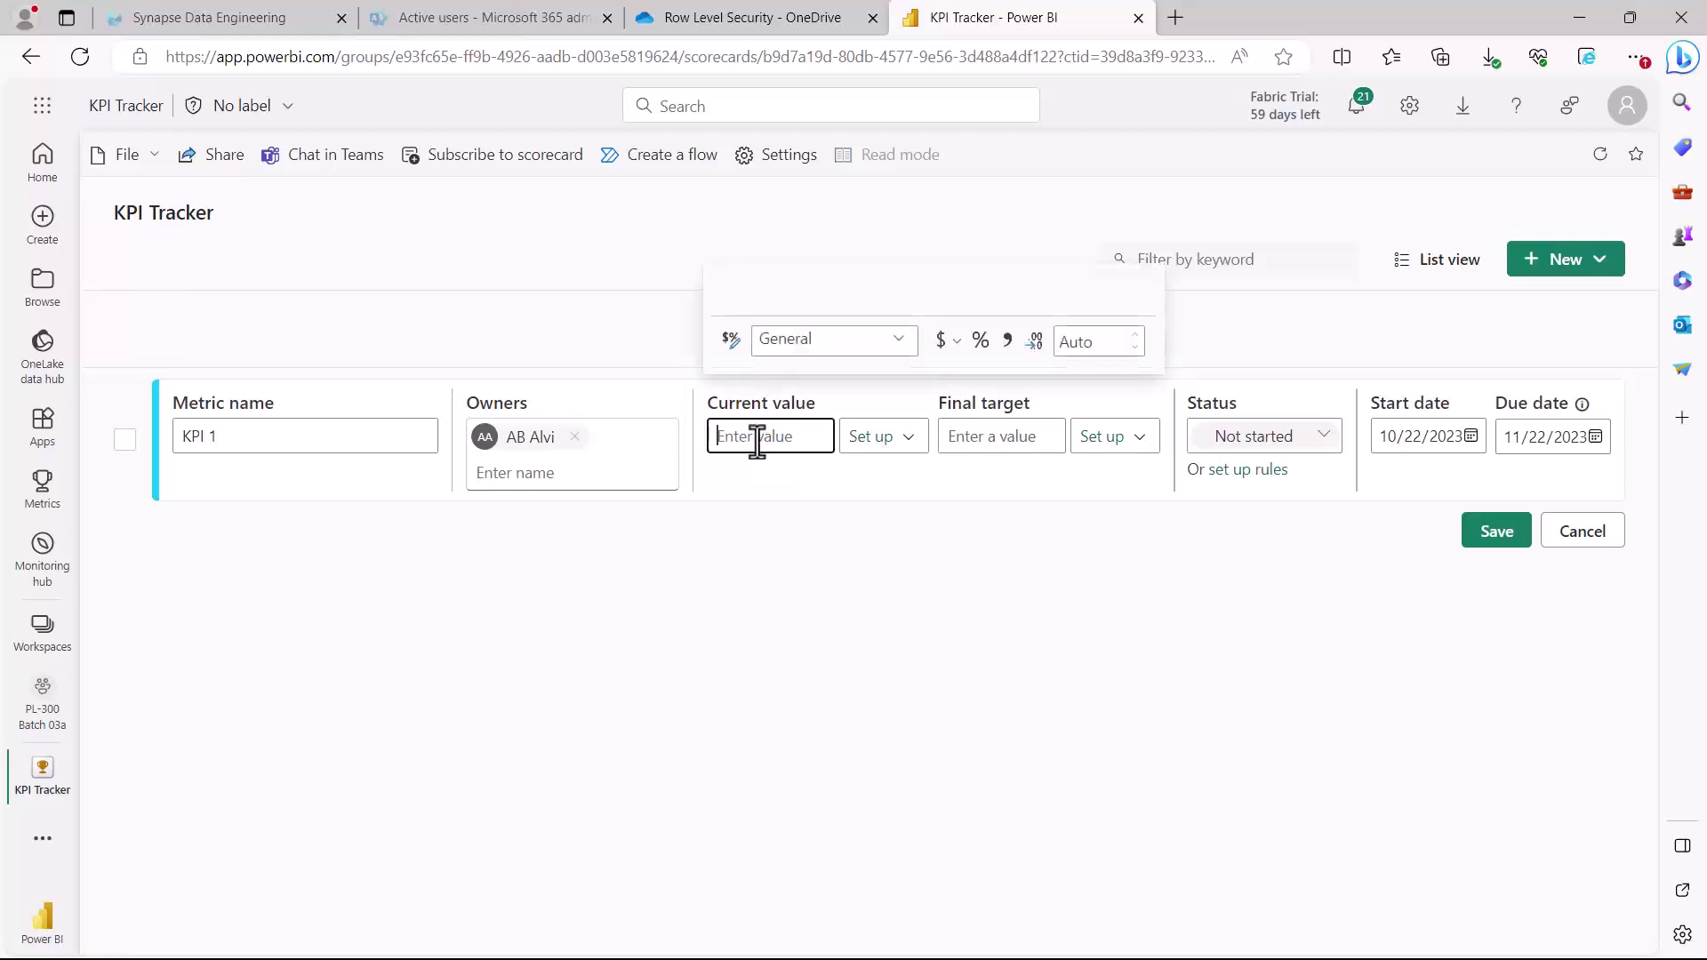
left_click(889, 442)
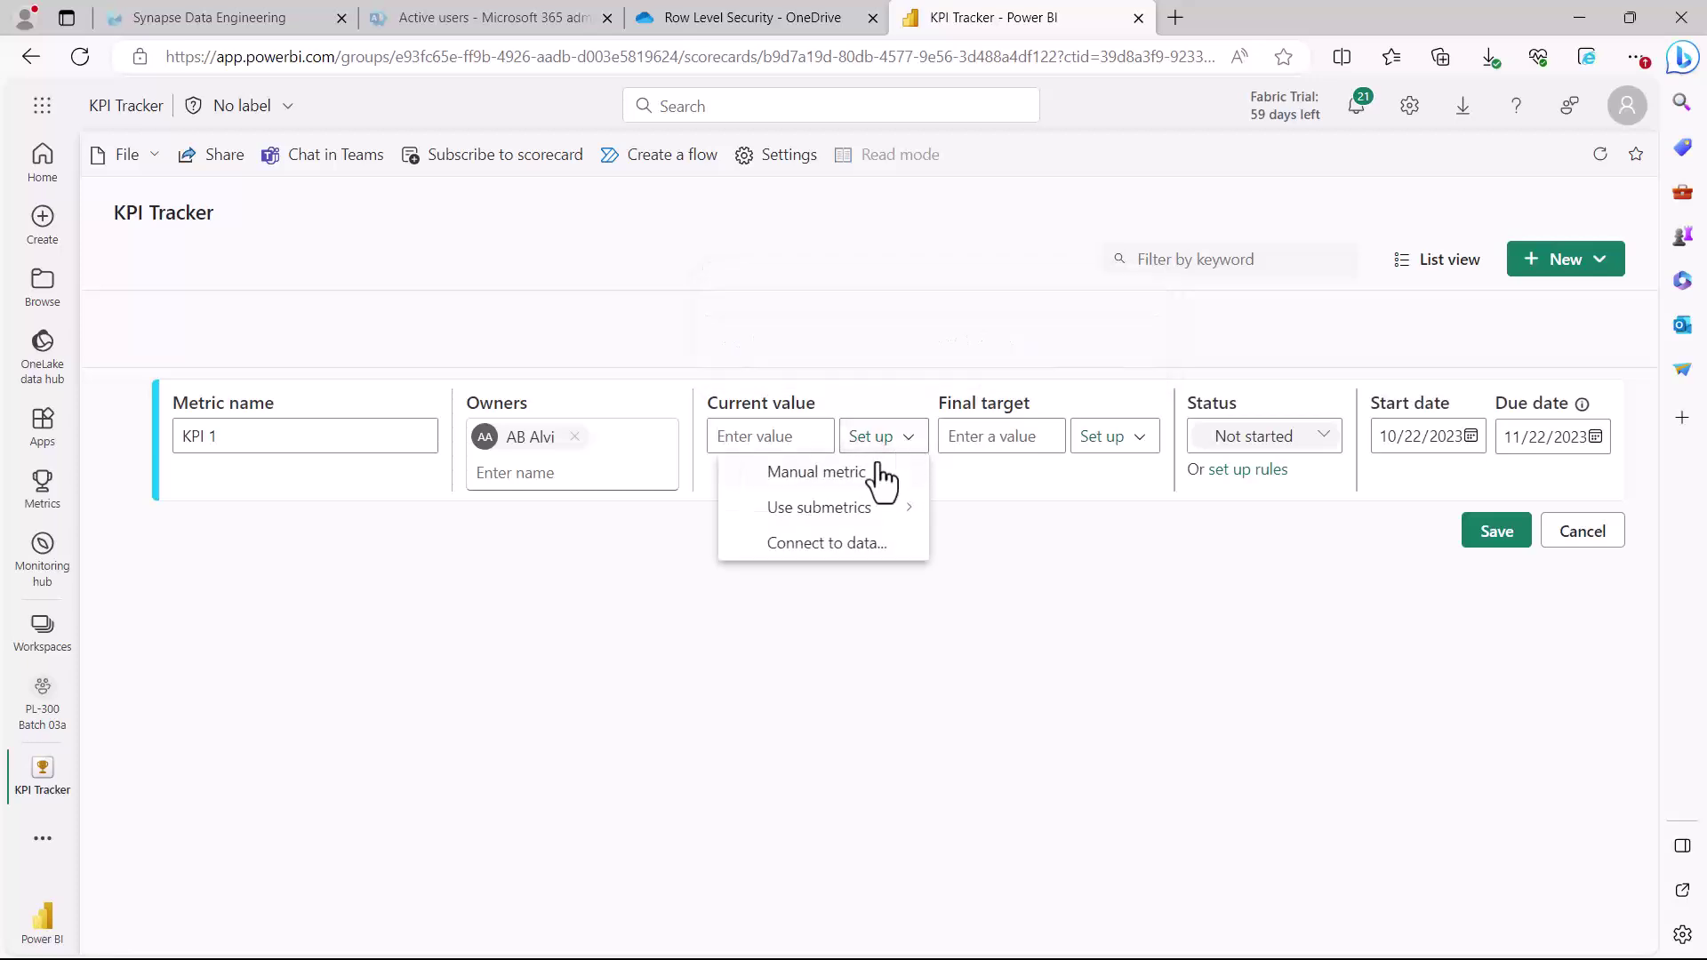
left_click(803, 544)
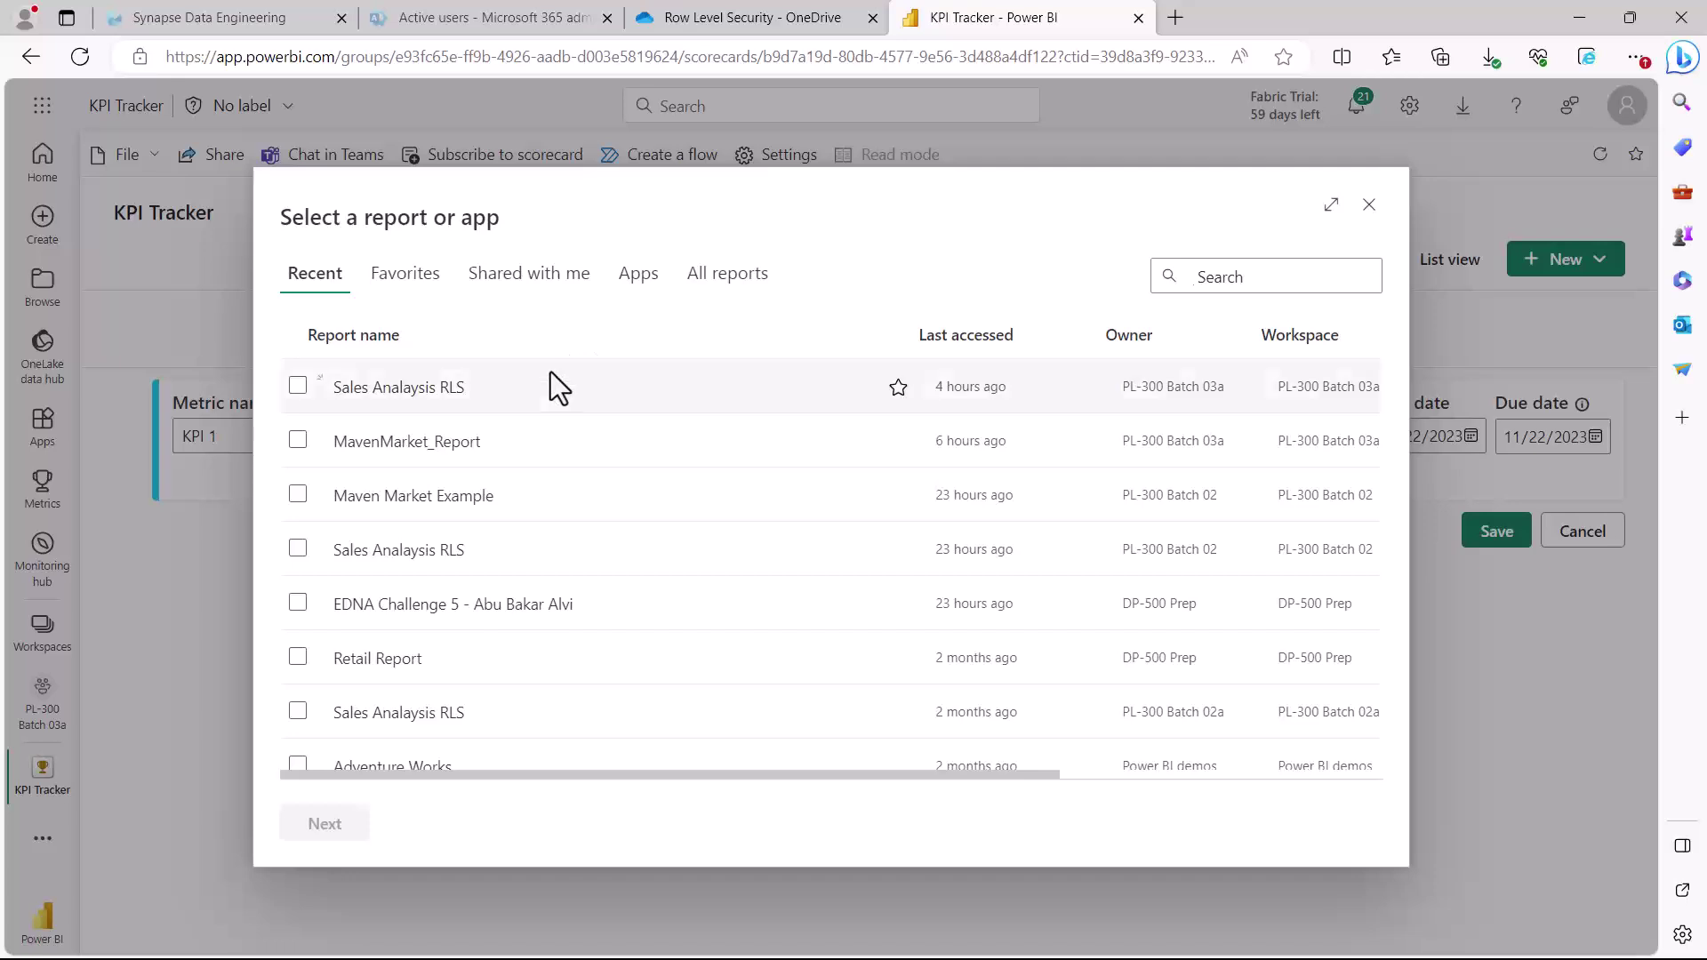
scroll(553, 370, "down", 3)
scroll(548, 381, "up", 3)
left_click(298, 386)
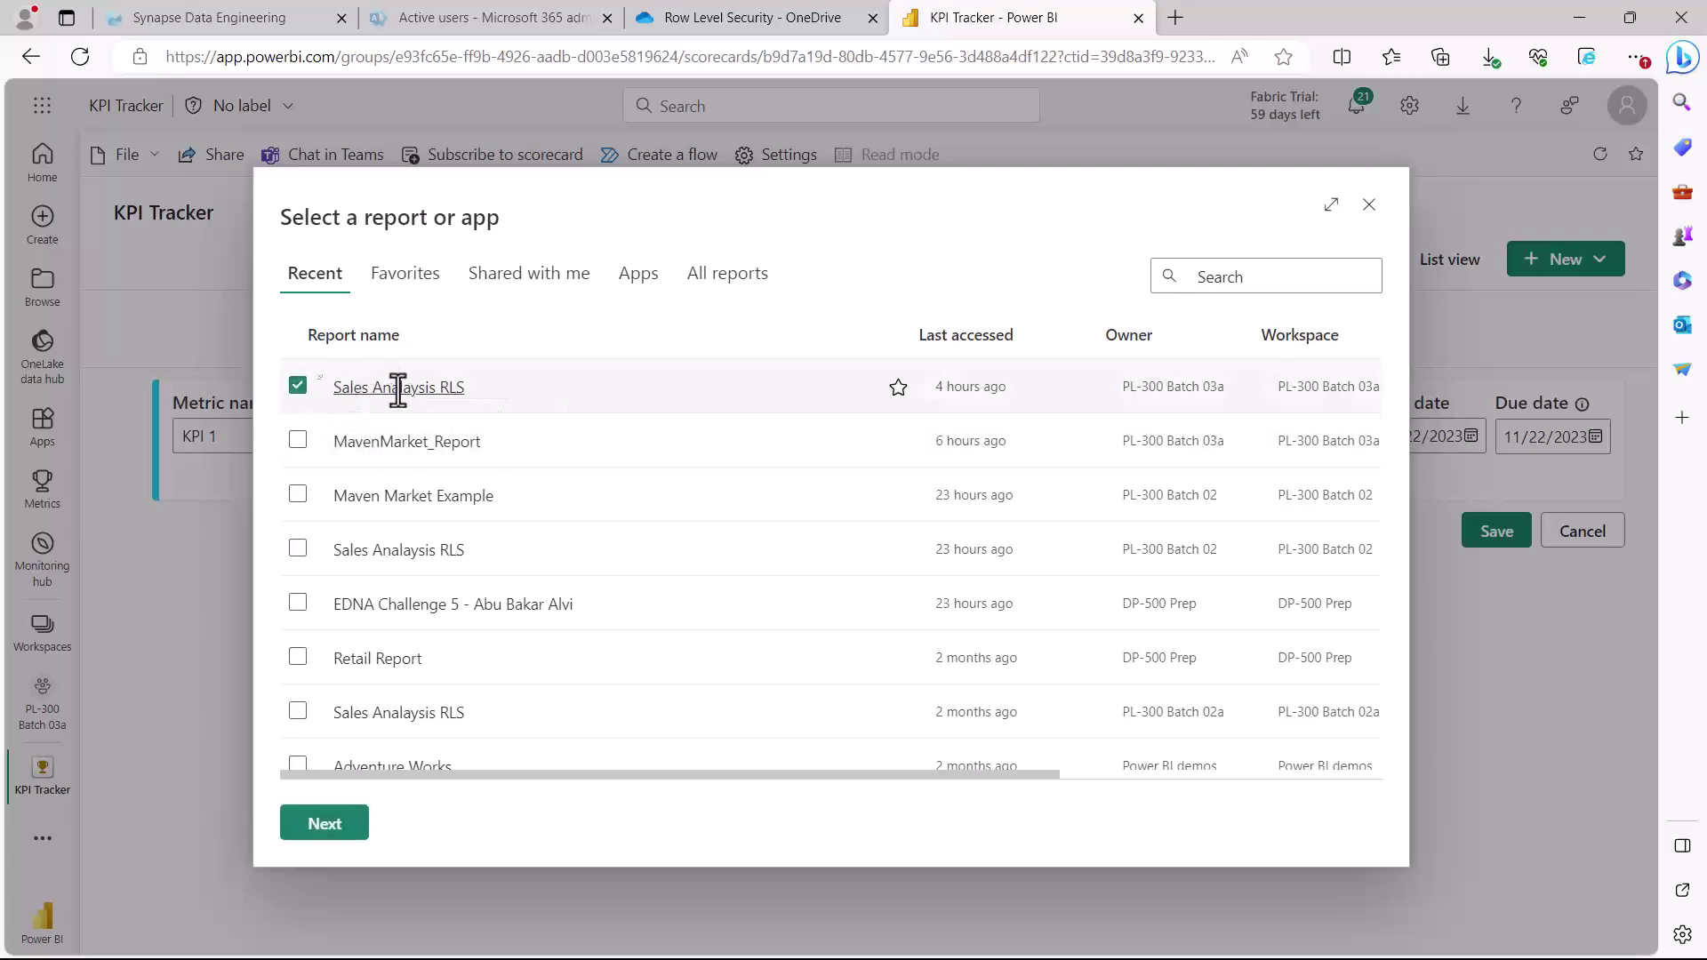
left_click(324, 843)
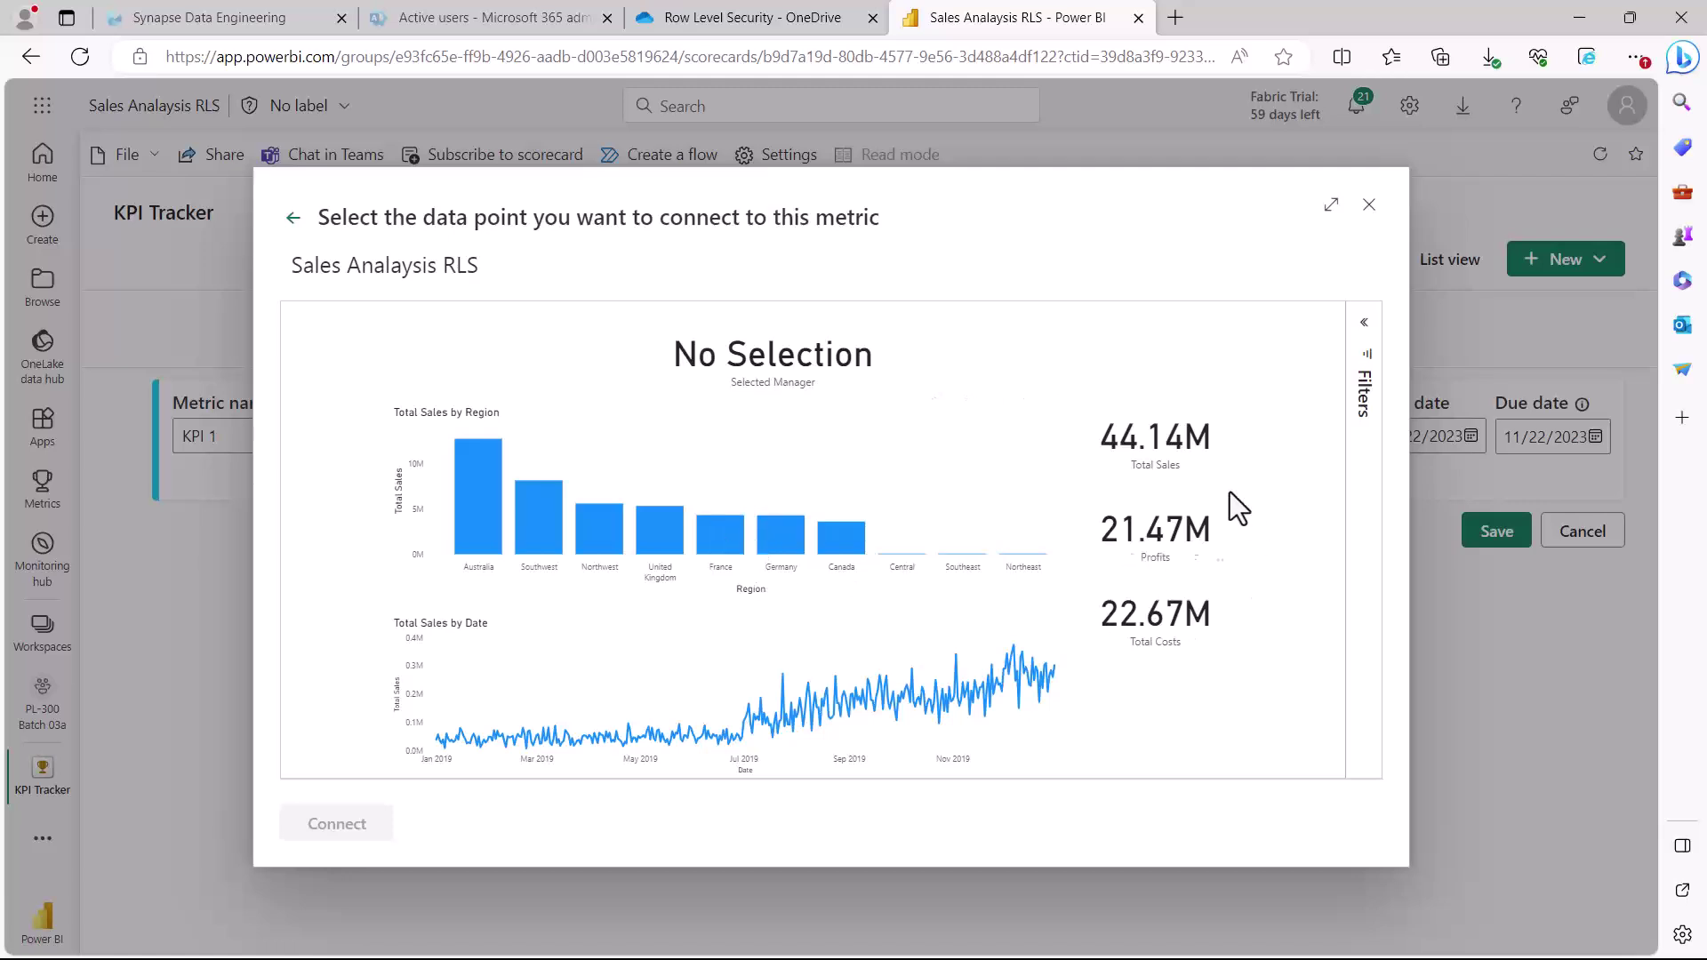
left_click(1156, 453)
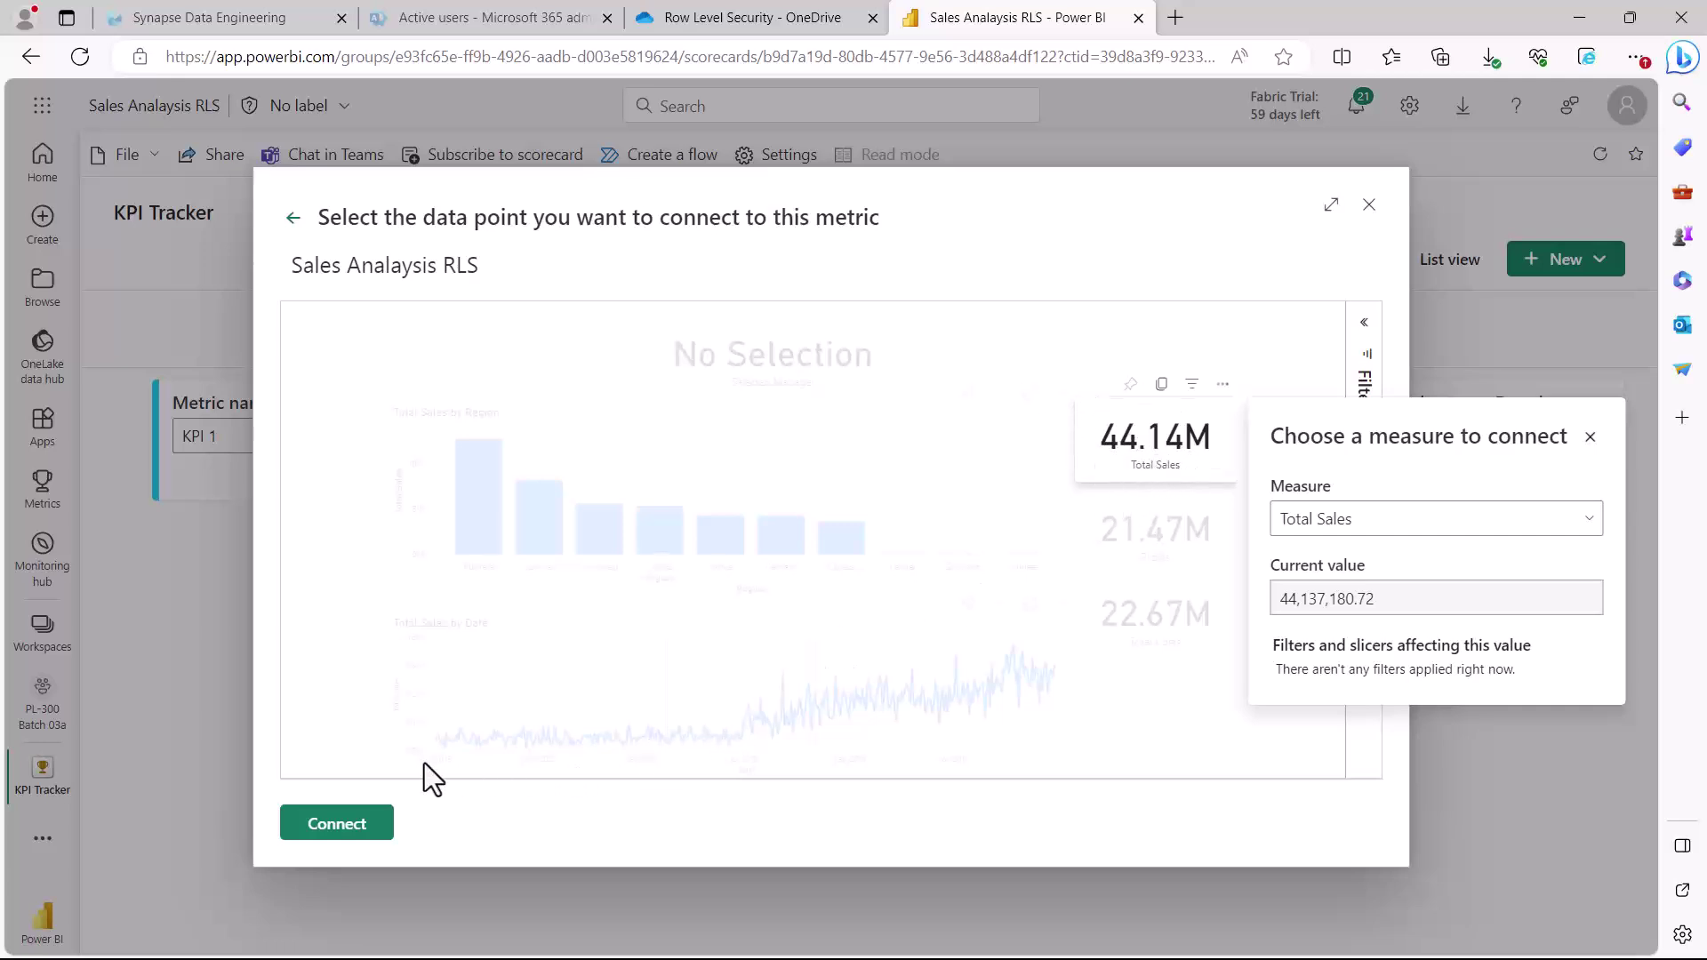
left_click(327, 829)
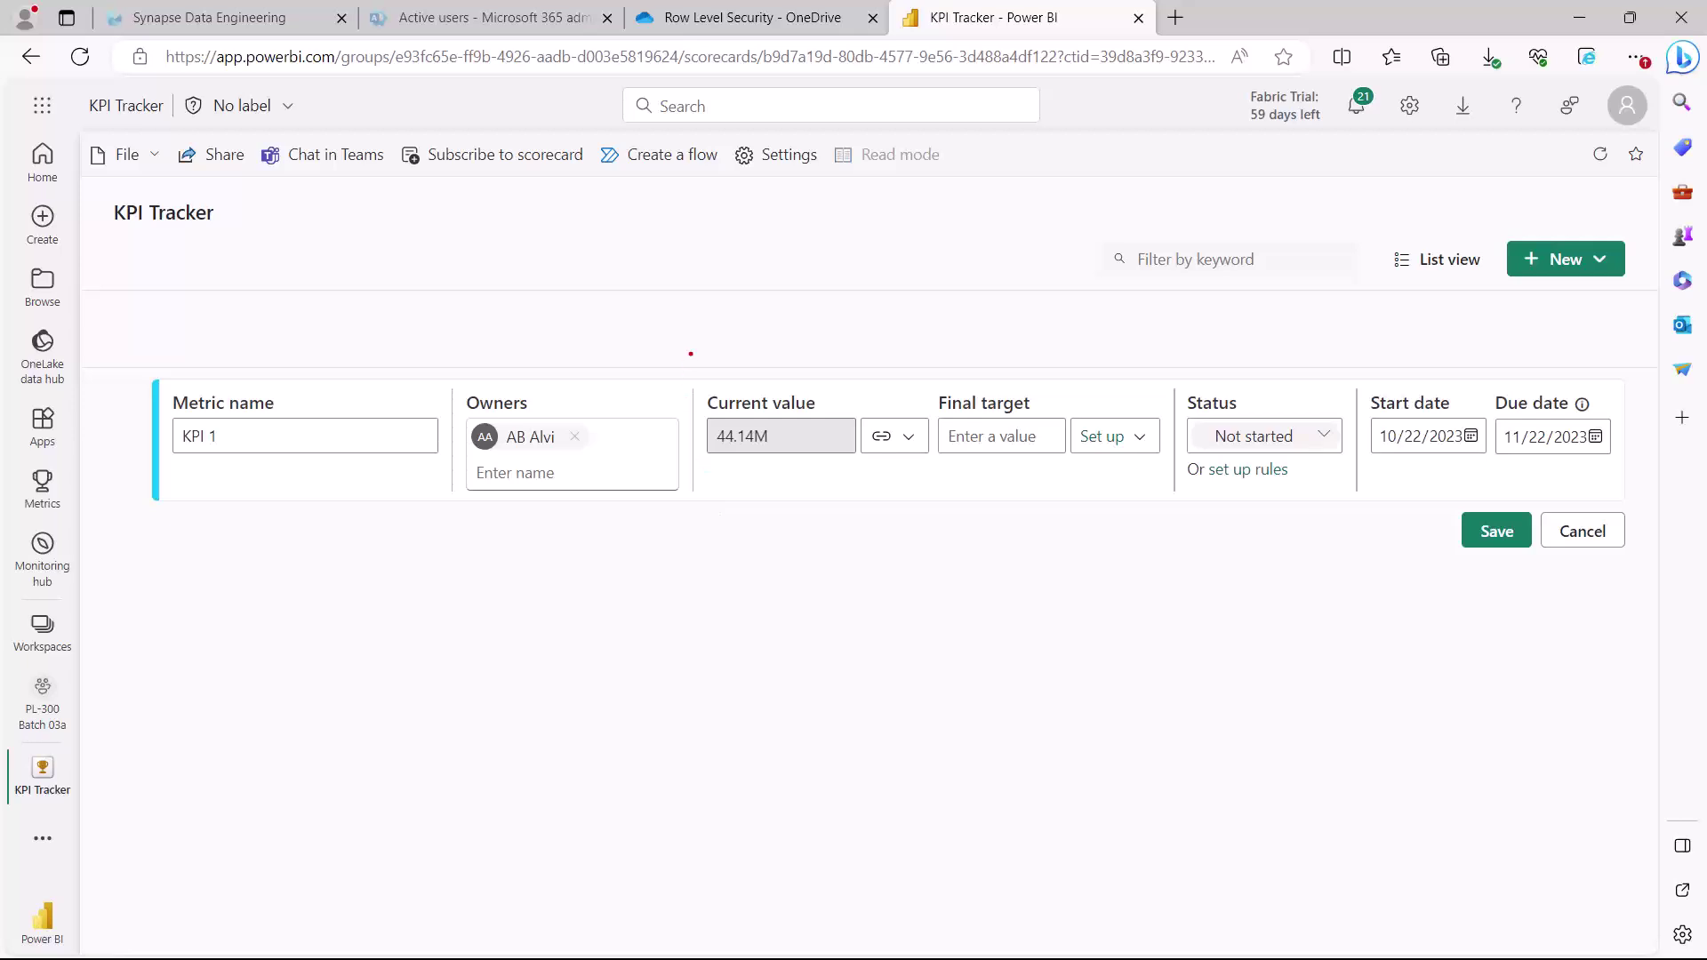
Step: Set the KPI 1 metric's final target manually to 50000000
mouse_move(691, 354)
left_mouse_down()
mouse_move(768, 491)
mouse_move(891, 526)
left_mouse_up()
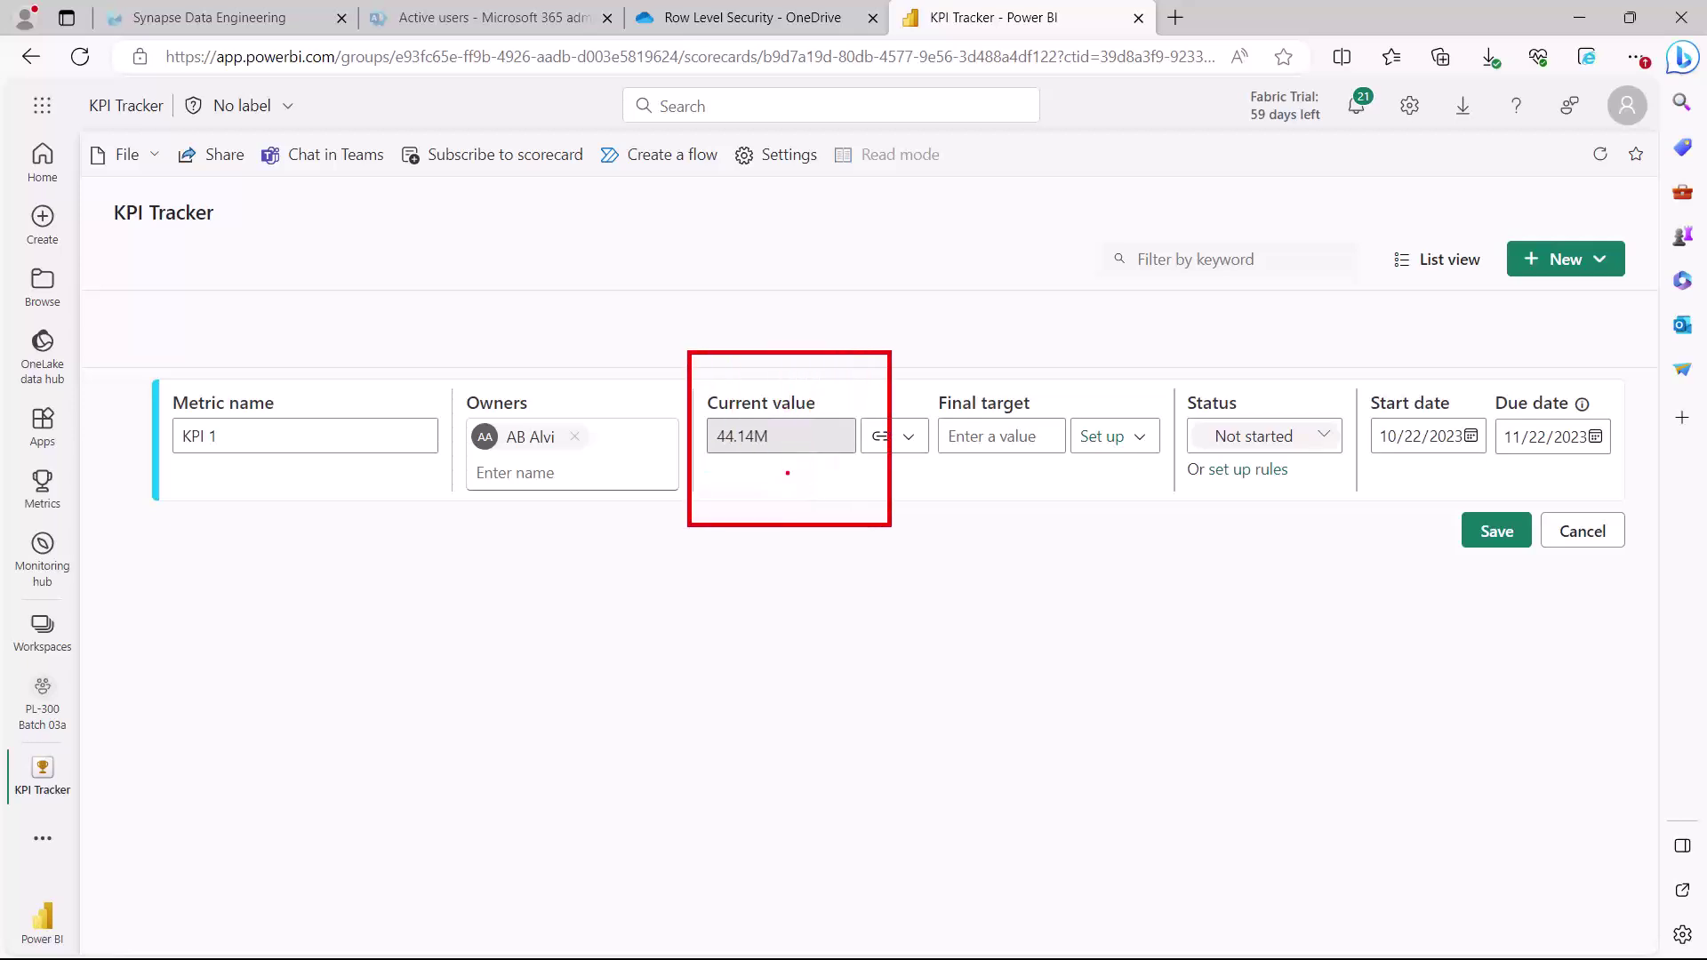
left_click_drag(716, 450, 776, 449)
left_click(1001, 443)
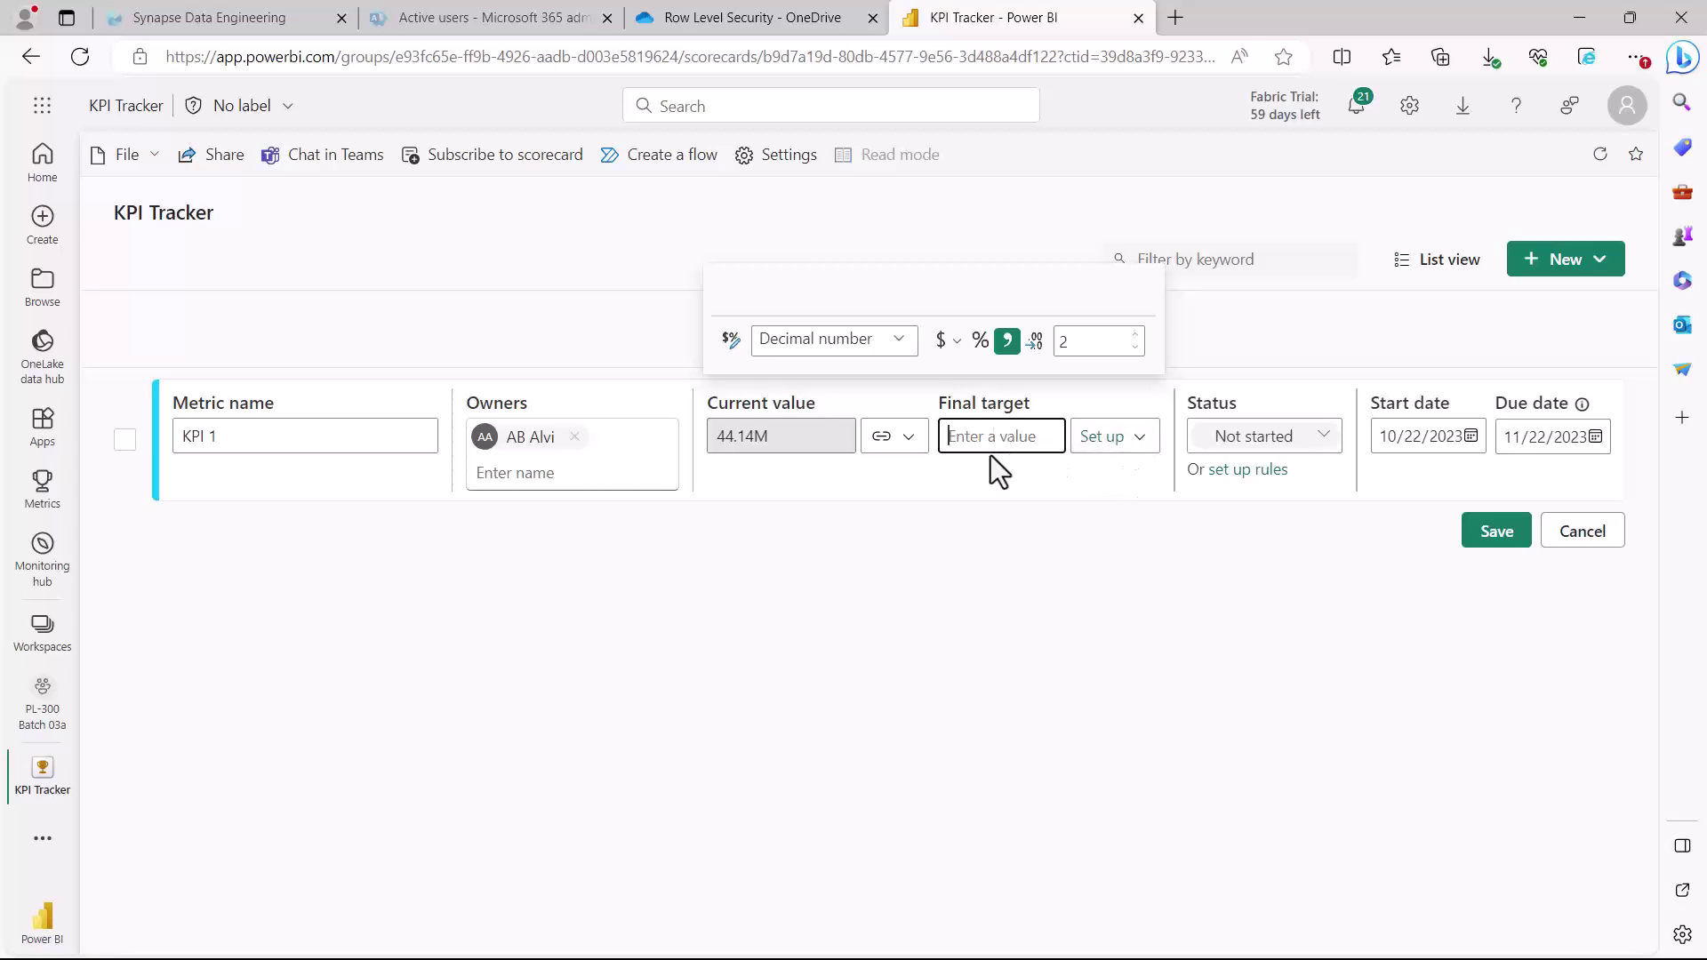
type("5")
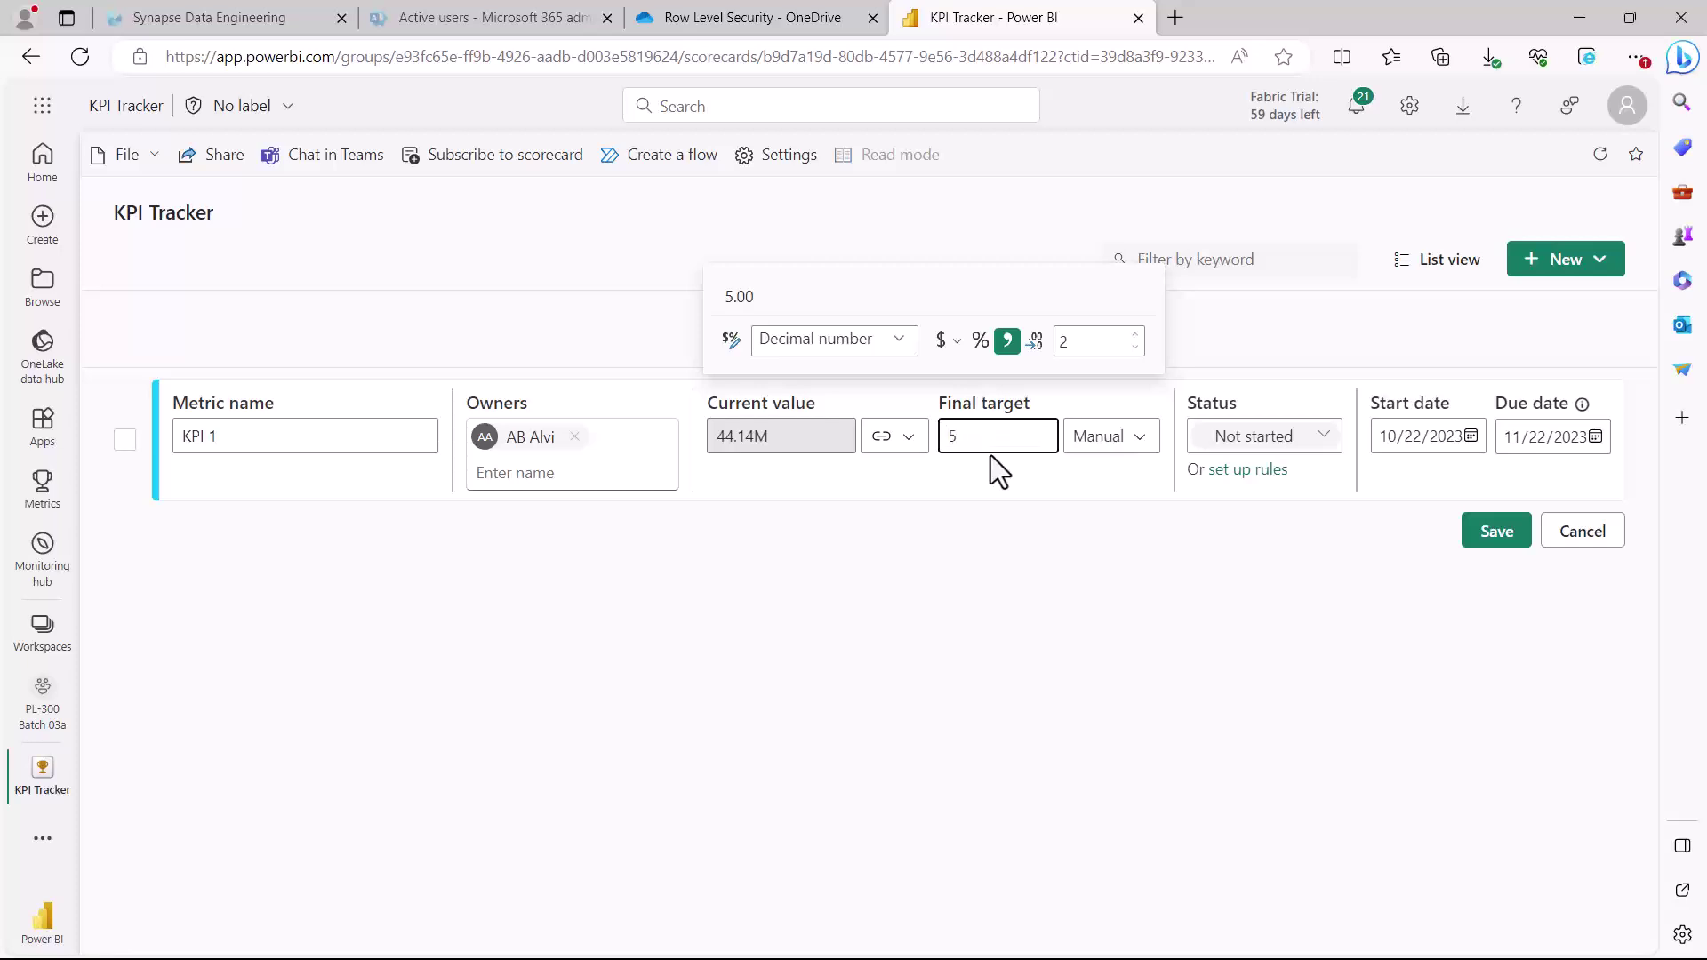
type("0000000")
left_click(991, 496)
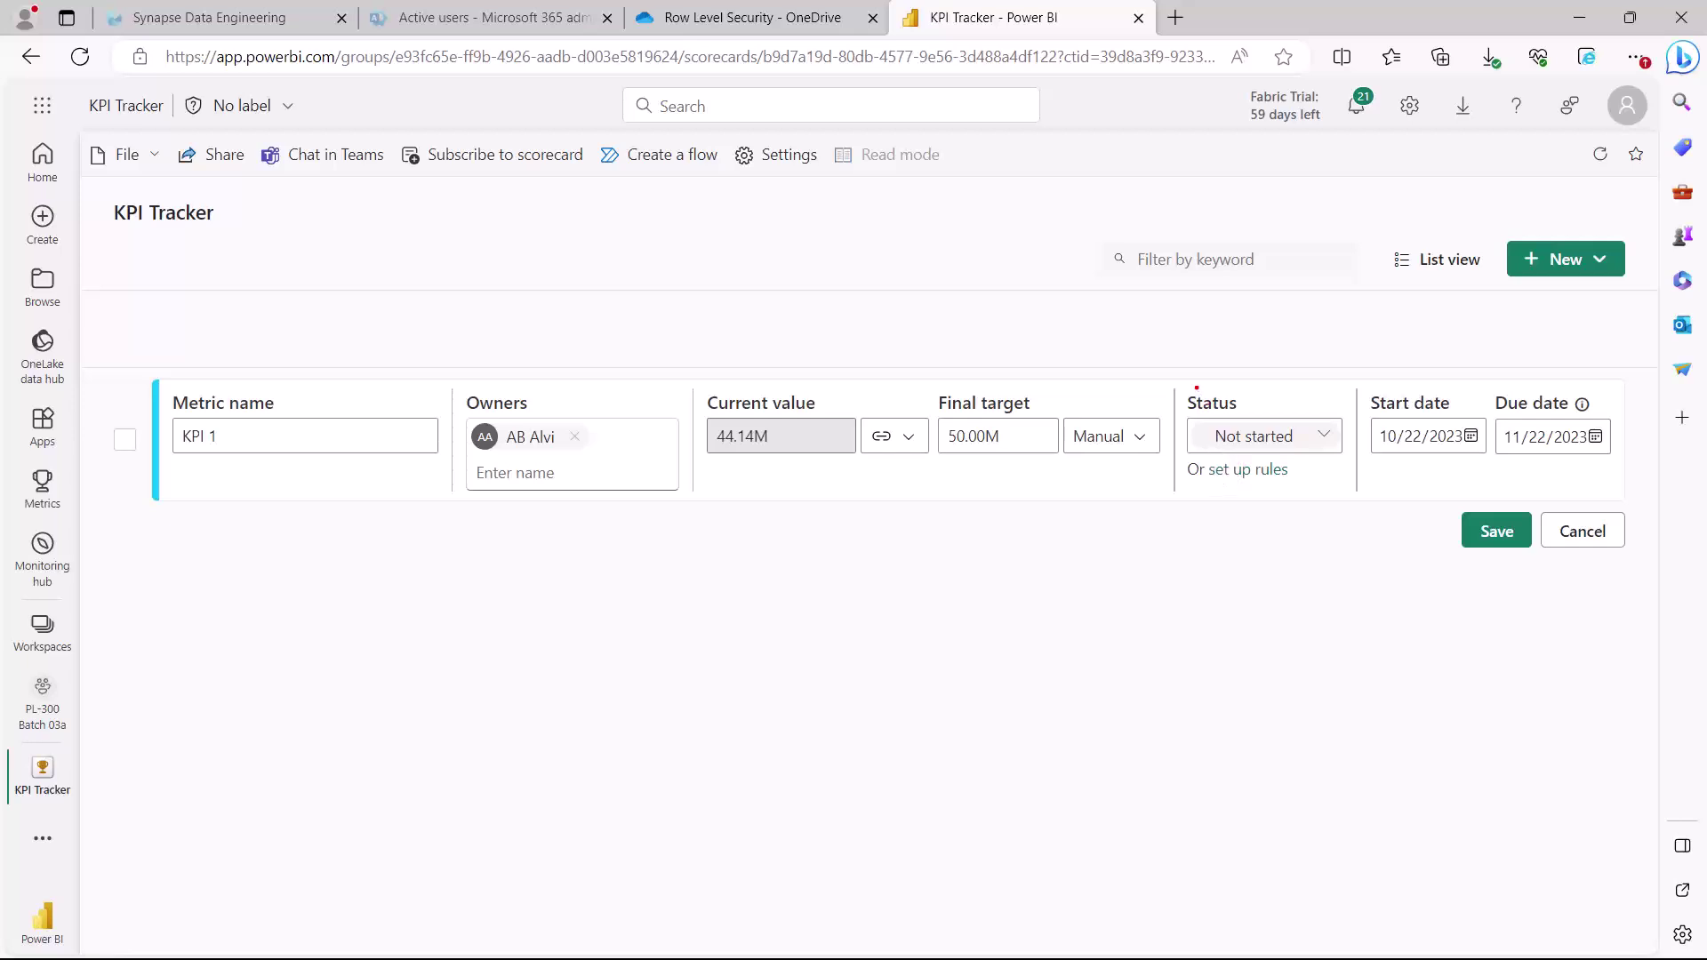
Step: Add a status rule for KPI 1 that changes the status to On track if the value is greater than 48000000
mouse_move(1176, 371)
left_mouse_down()
mouse_move(1179, 453)
mouse_move(1278, 523)
mouse_move(1366, 528)
left_mouse_up()
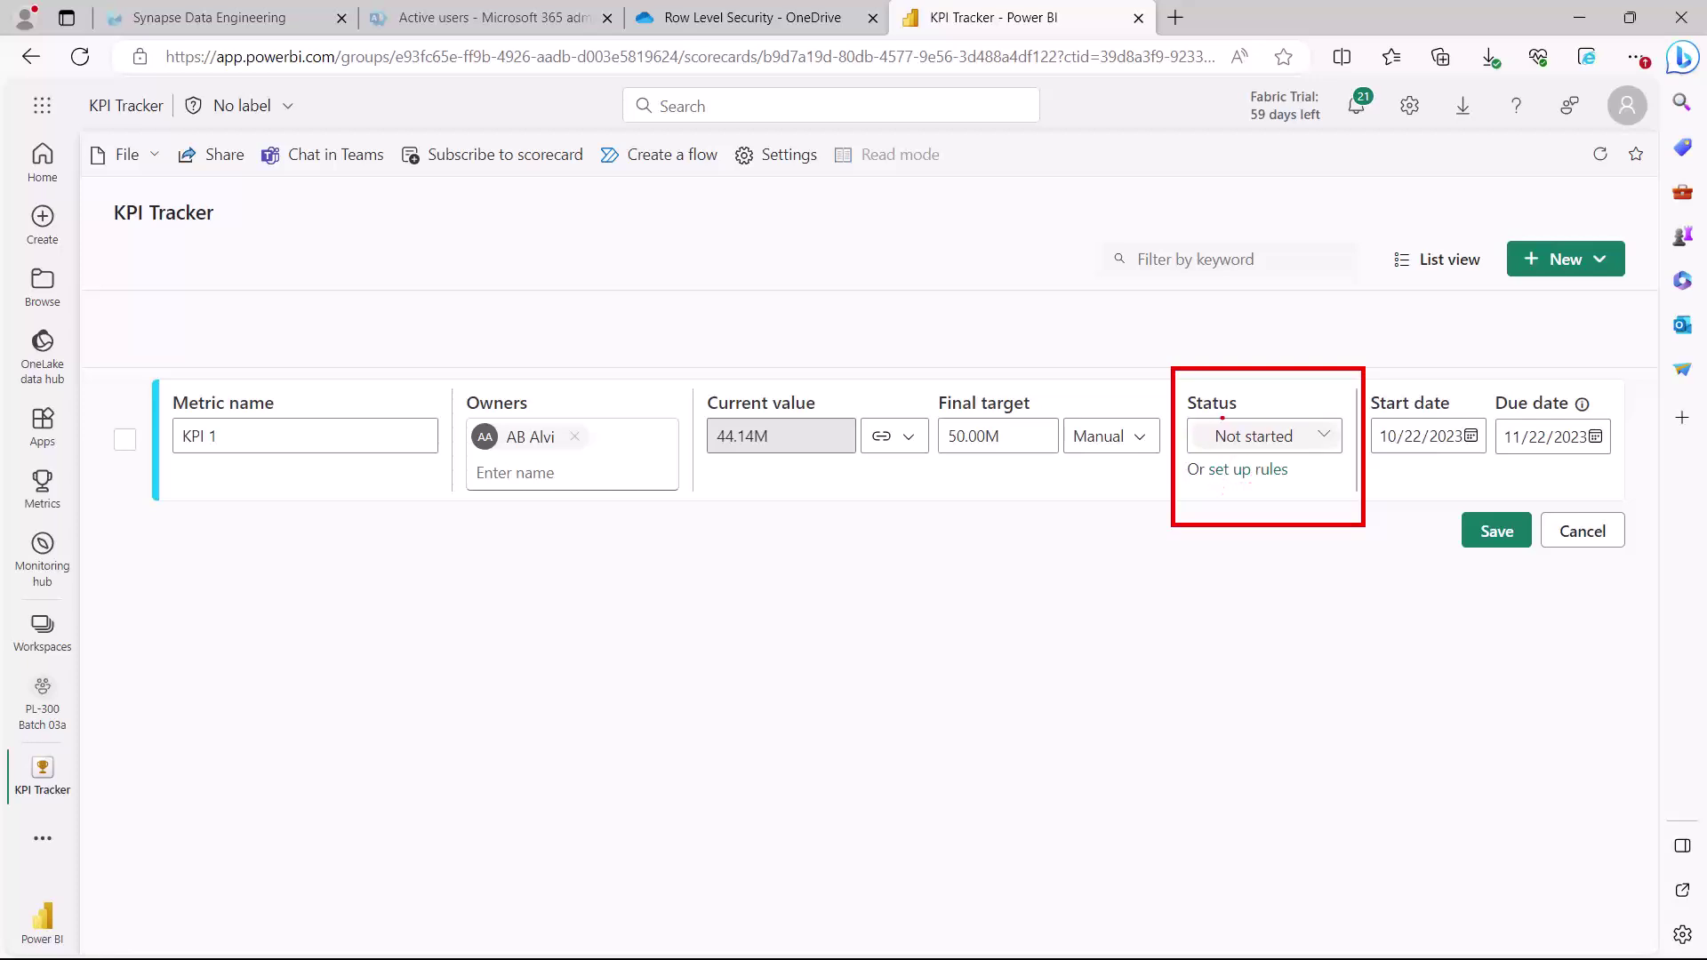
key("Escape")
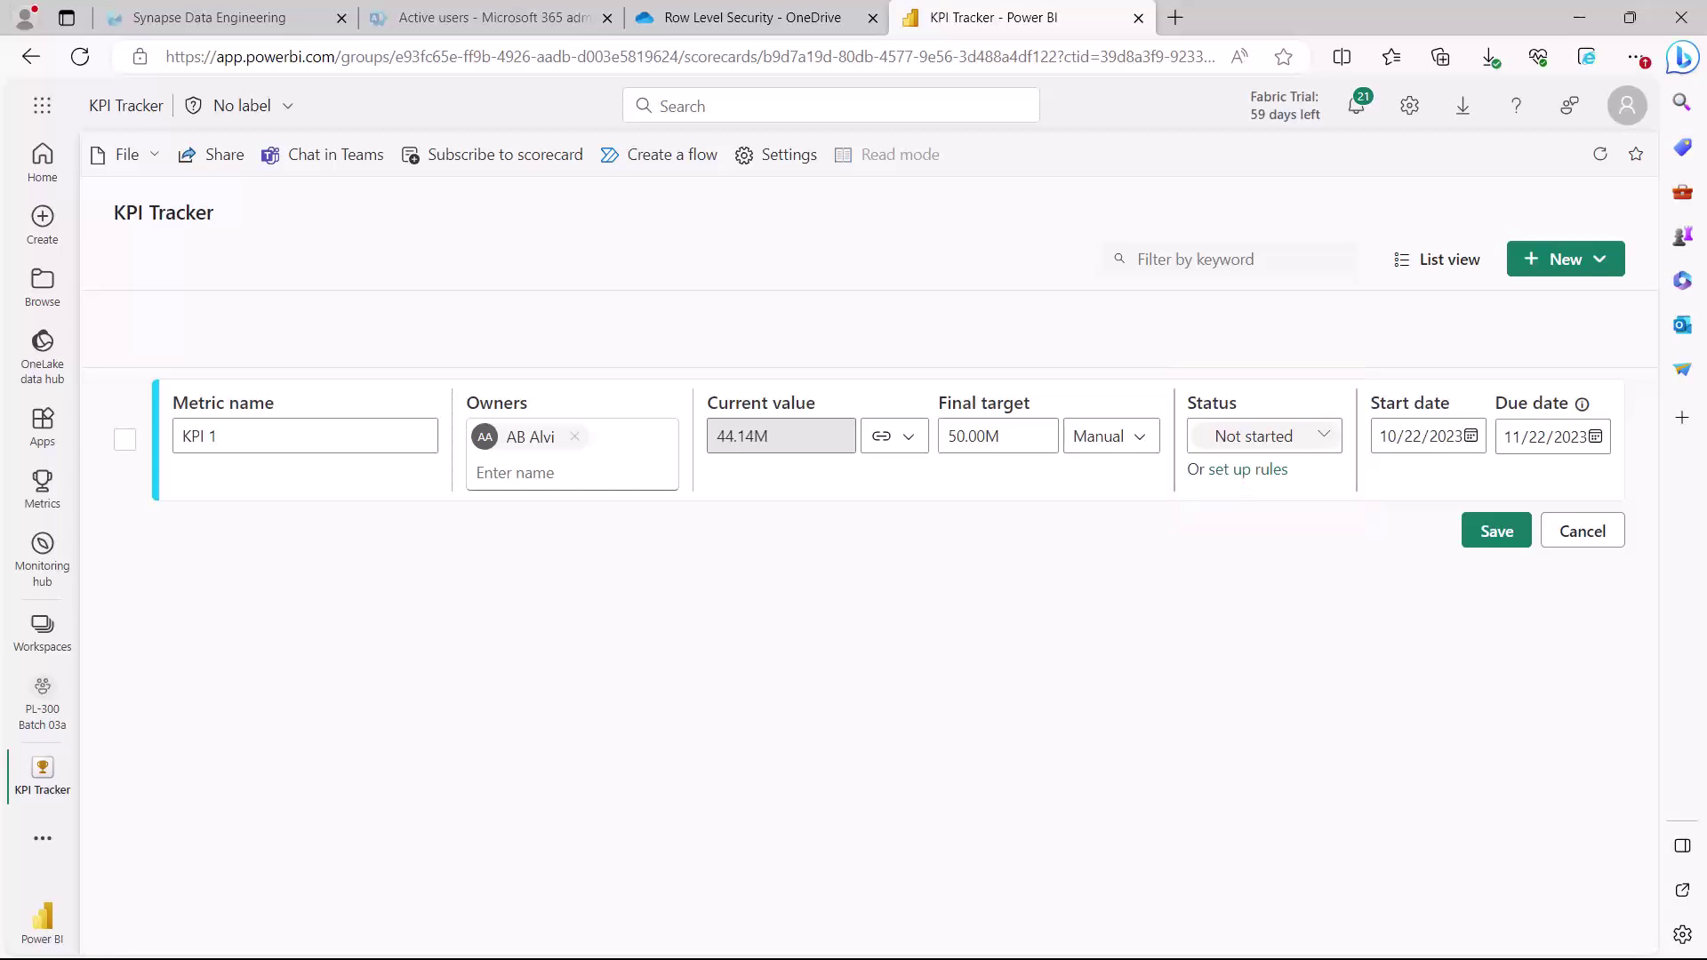
left_click(1243, 470)
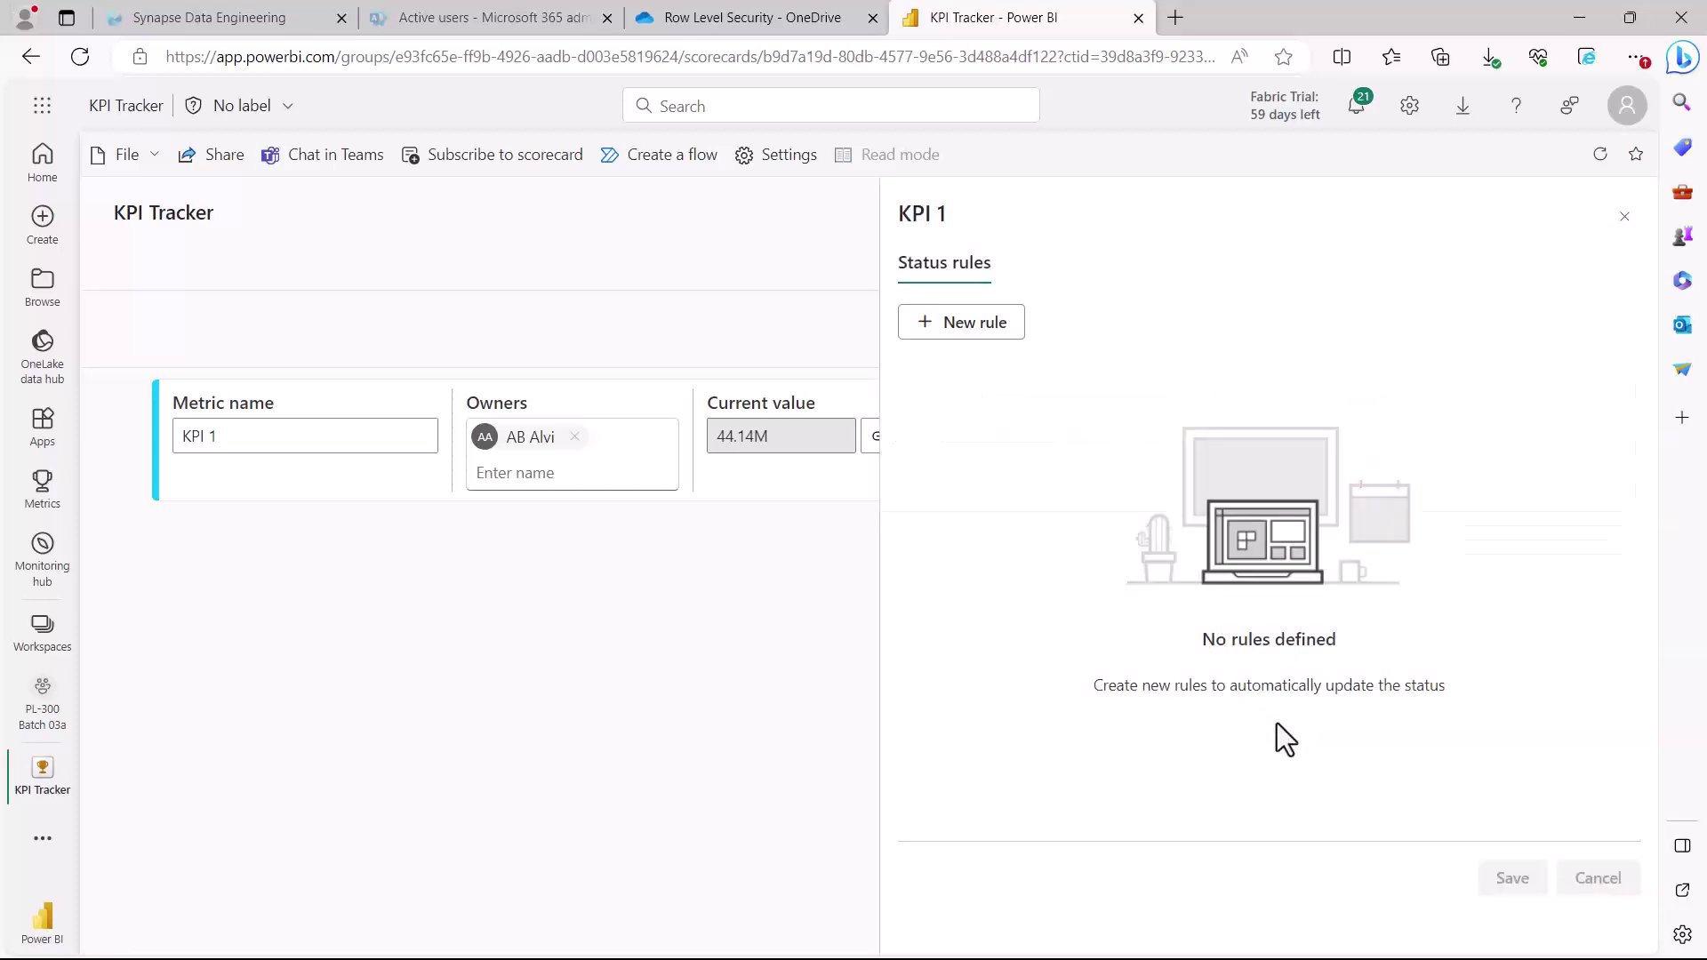
left_click(972, 342)
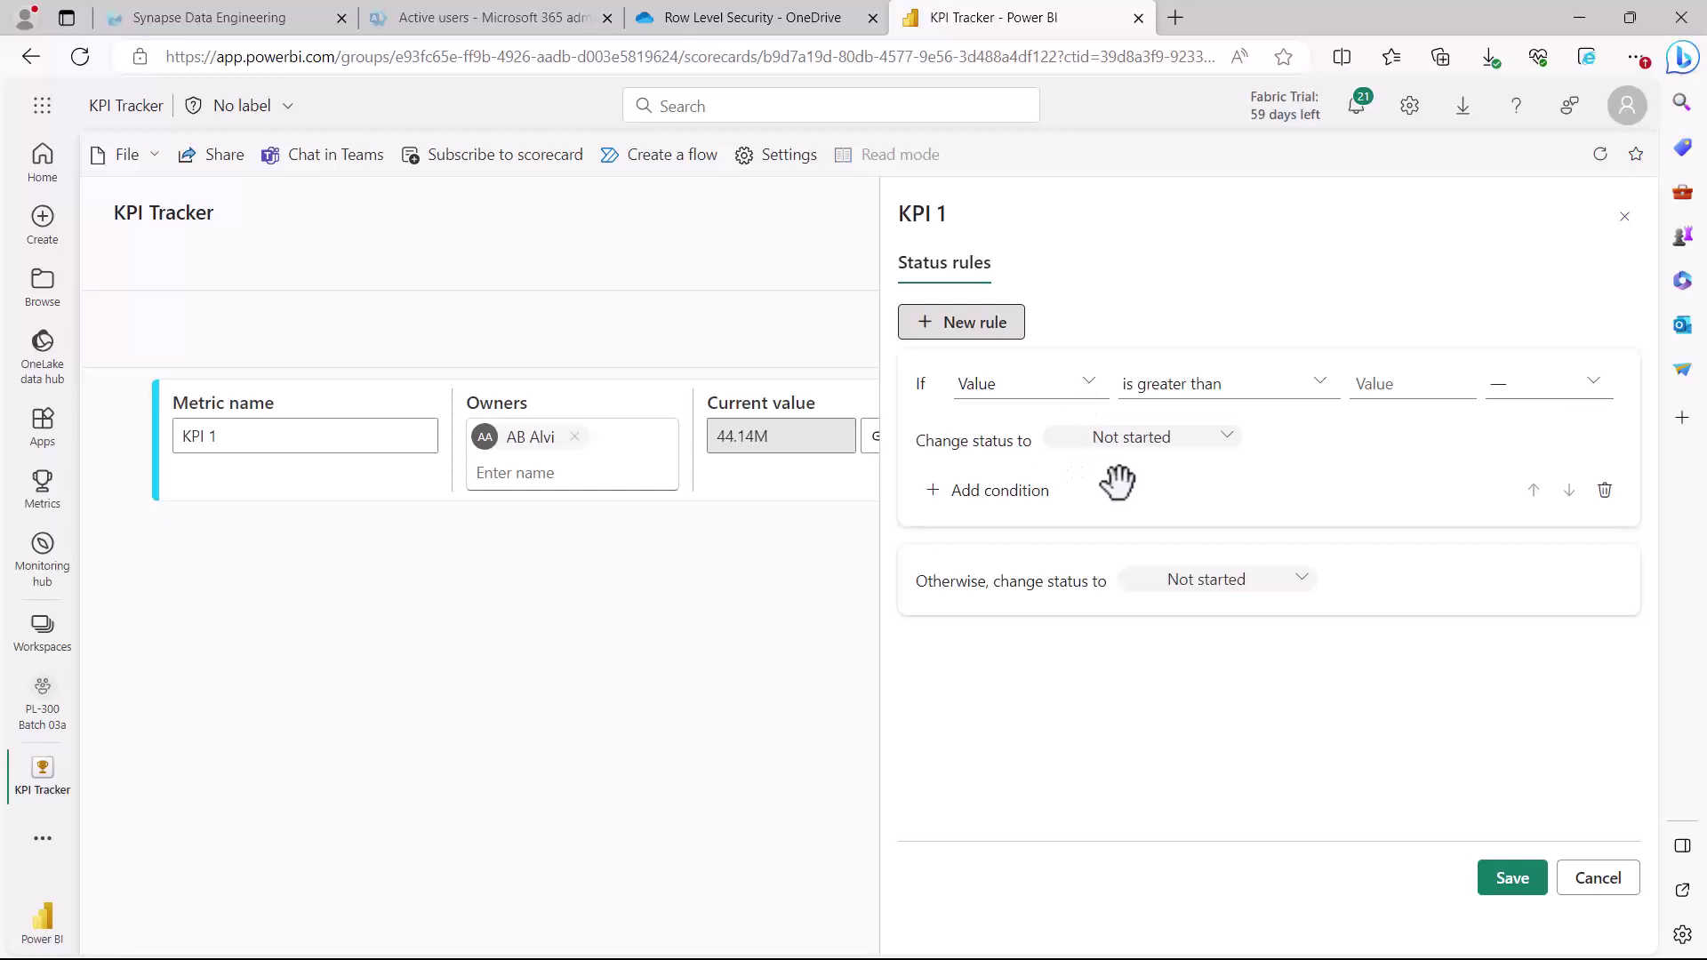
left_click(1093, 392)
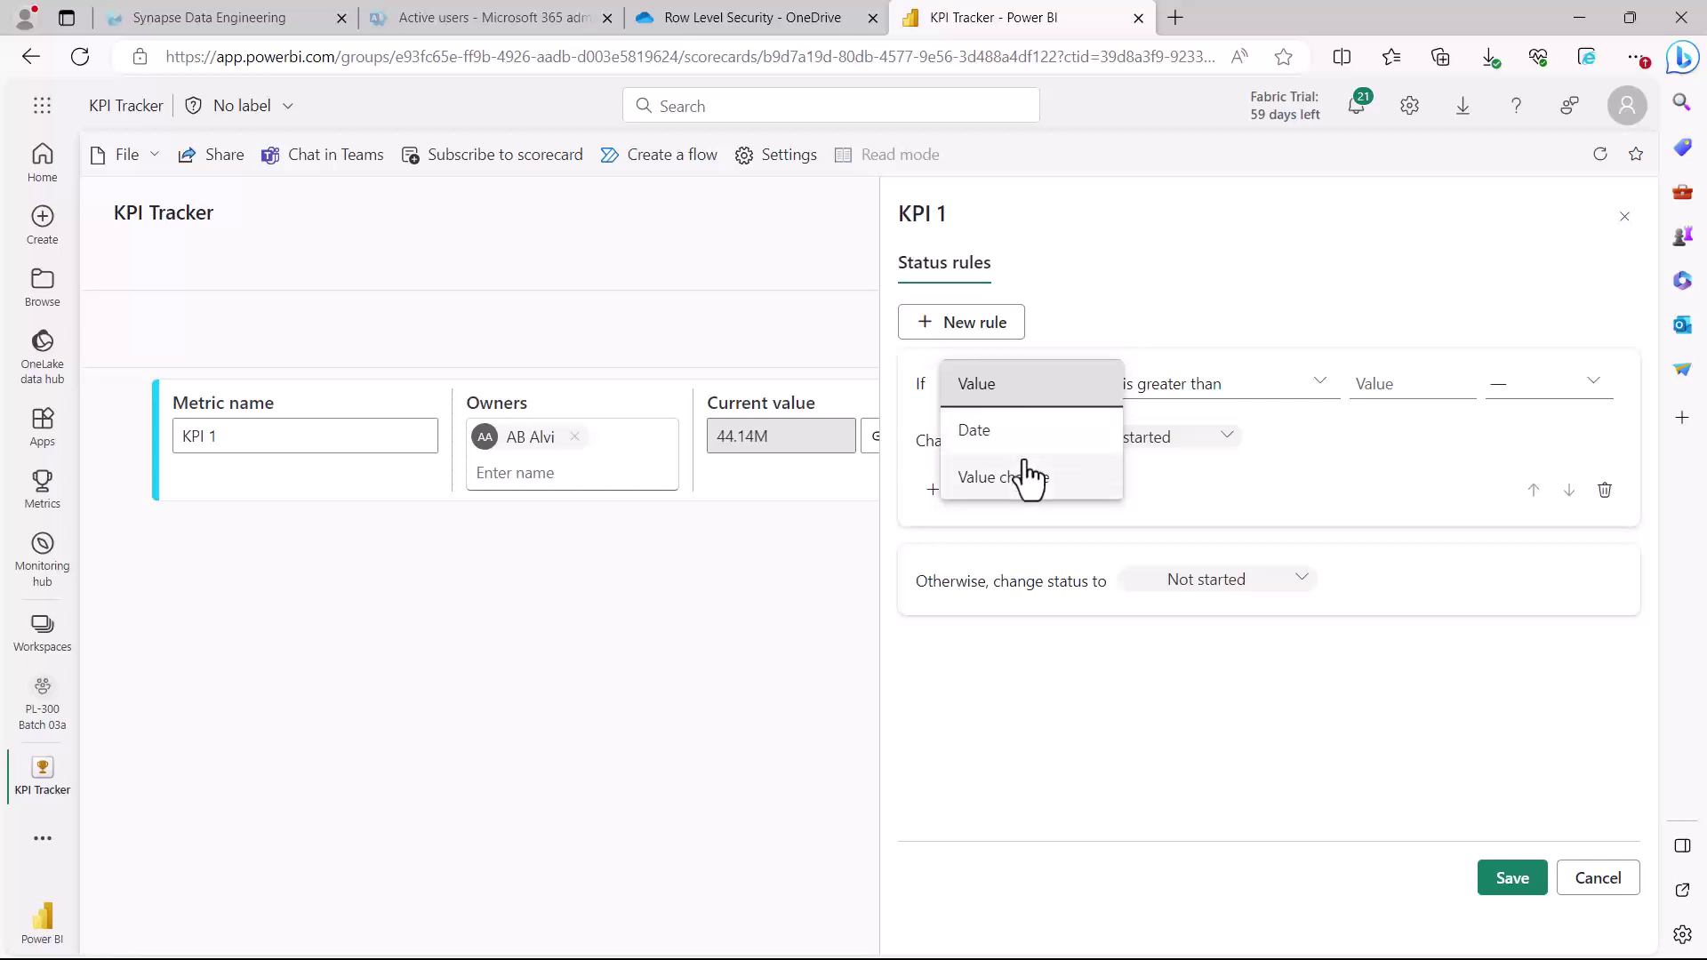
left_click(1381, 392)
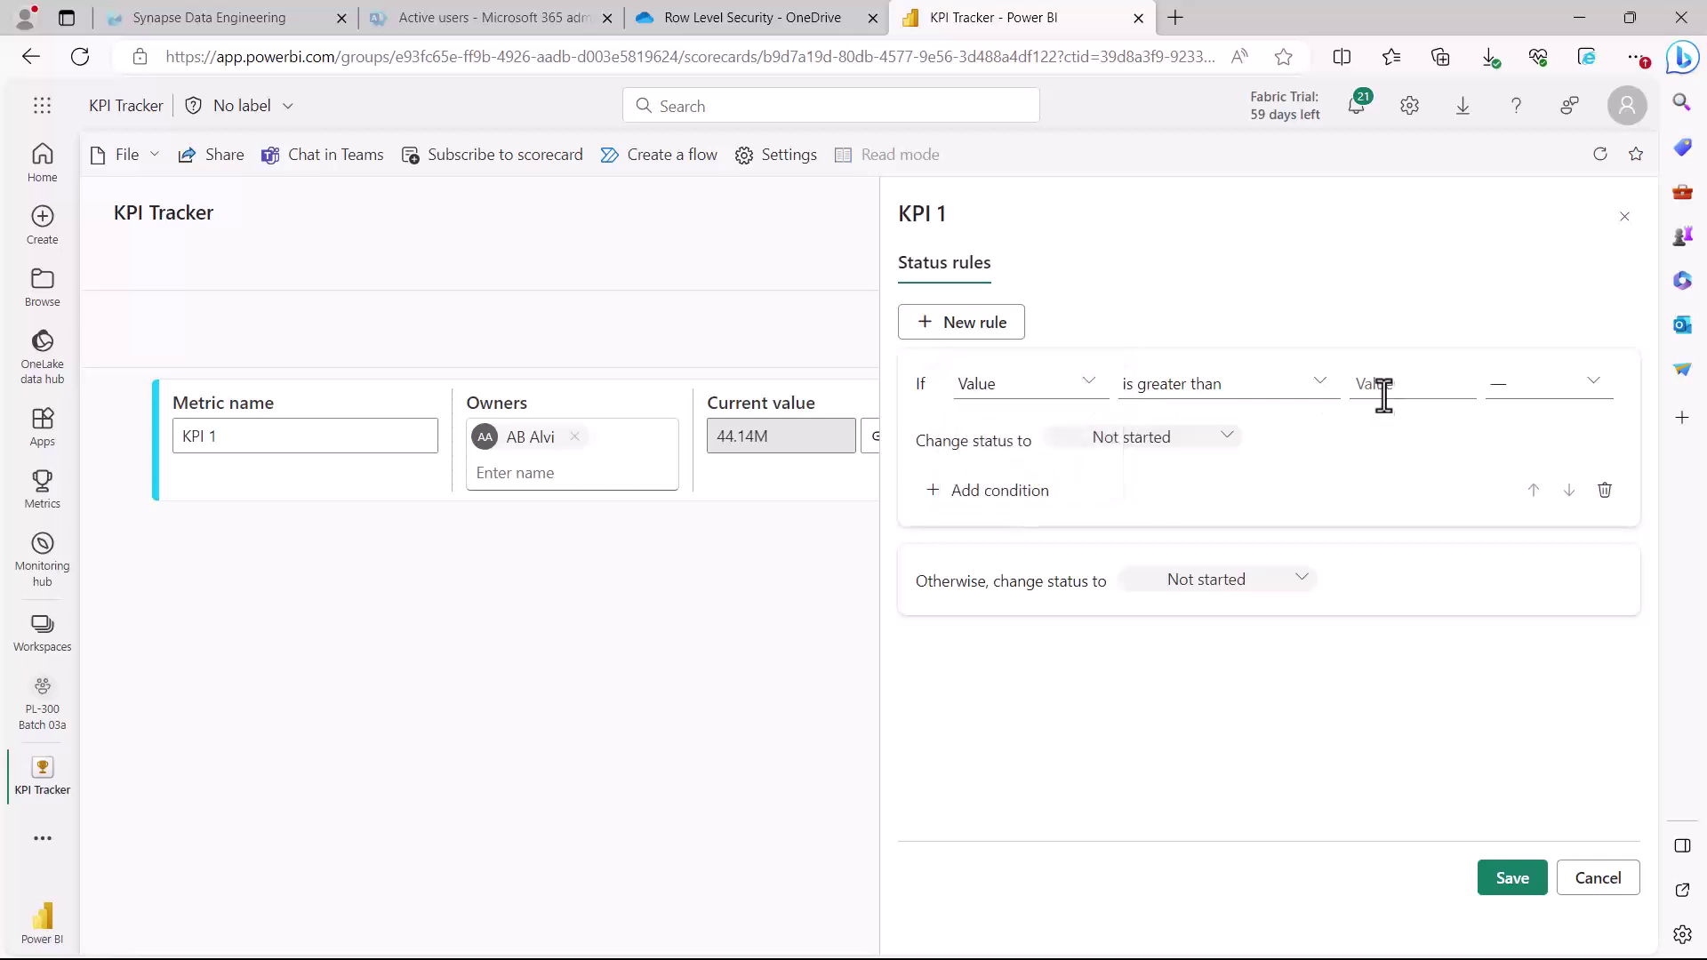
type("48000000")
left_click(1395, 424)
left_click(1227, 442)
left_click(1155, 576)
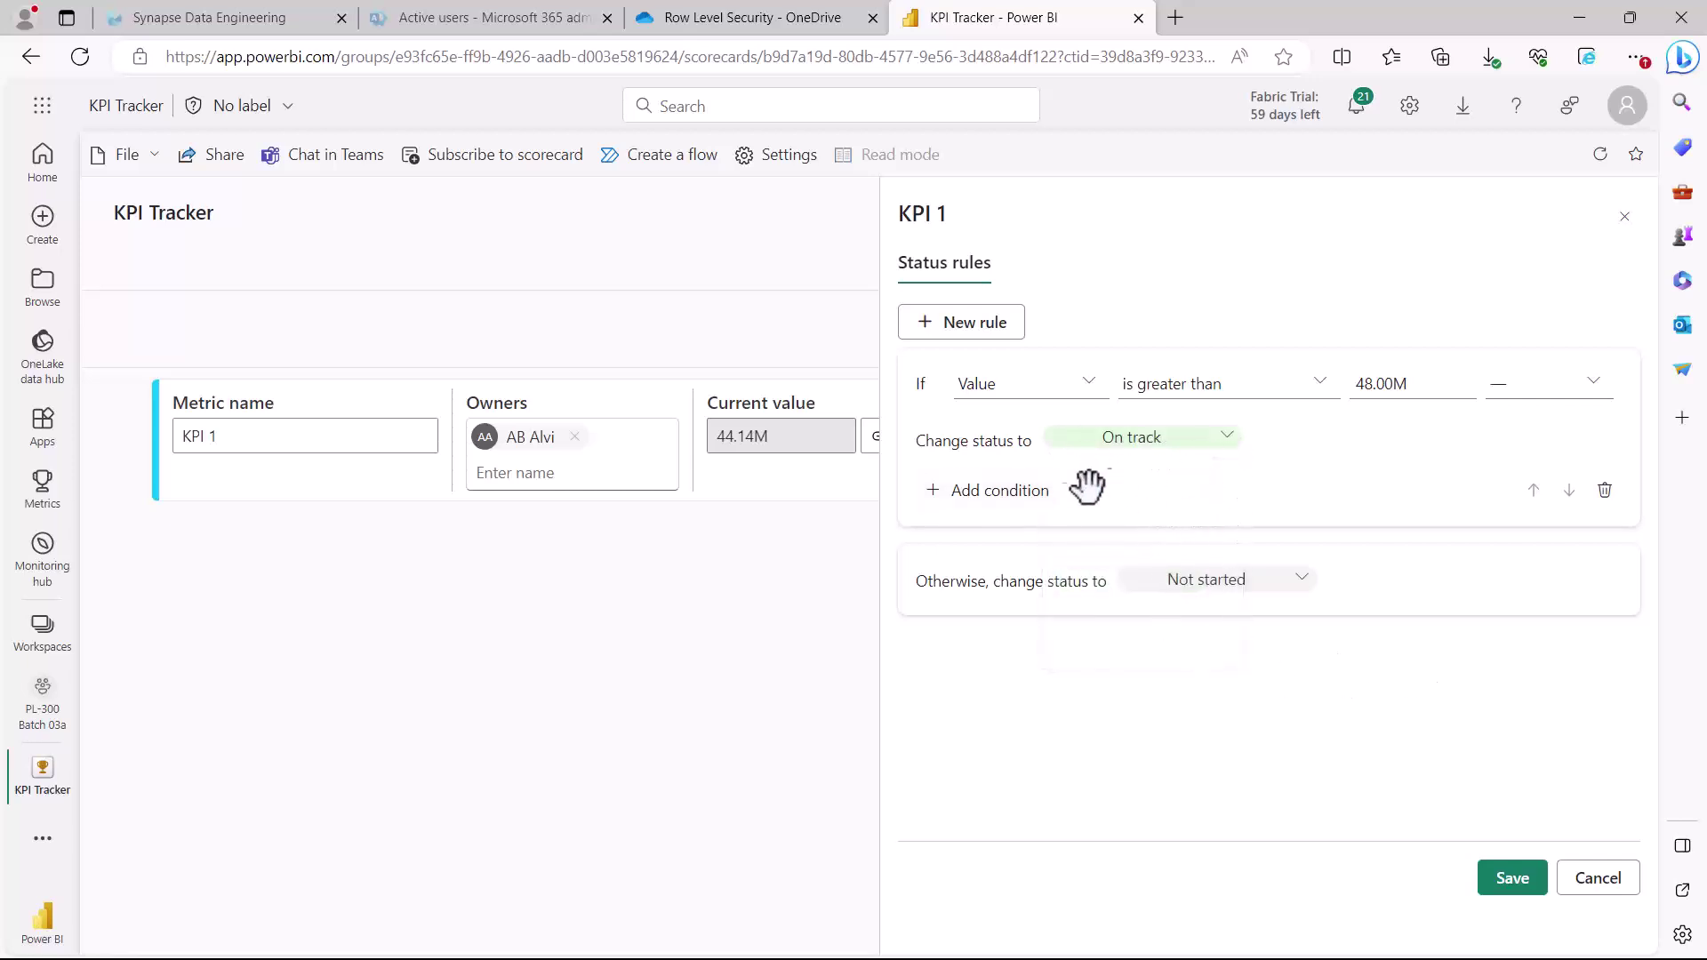
Step: Lower the threshold of the On track status rule to 44000000
left_click(1365, 393)
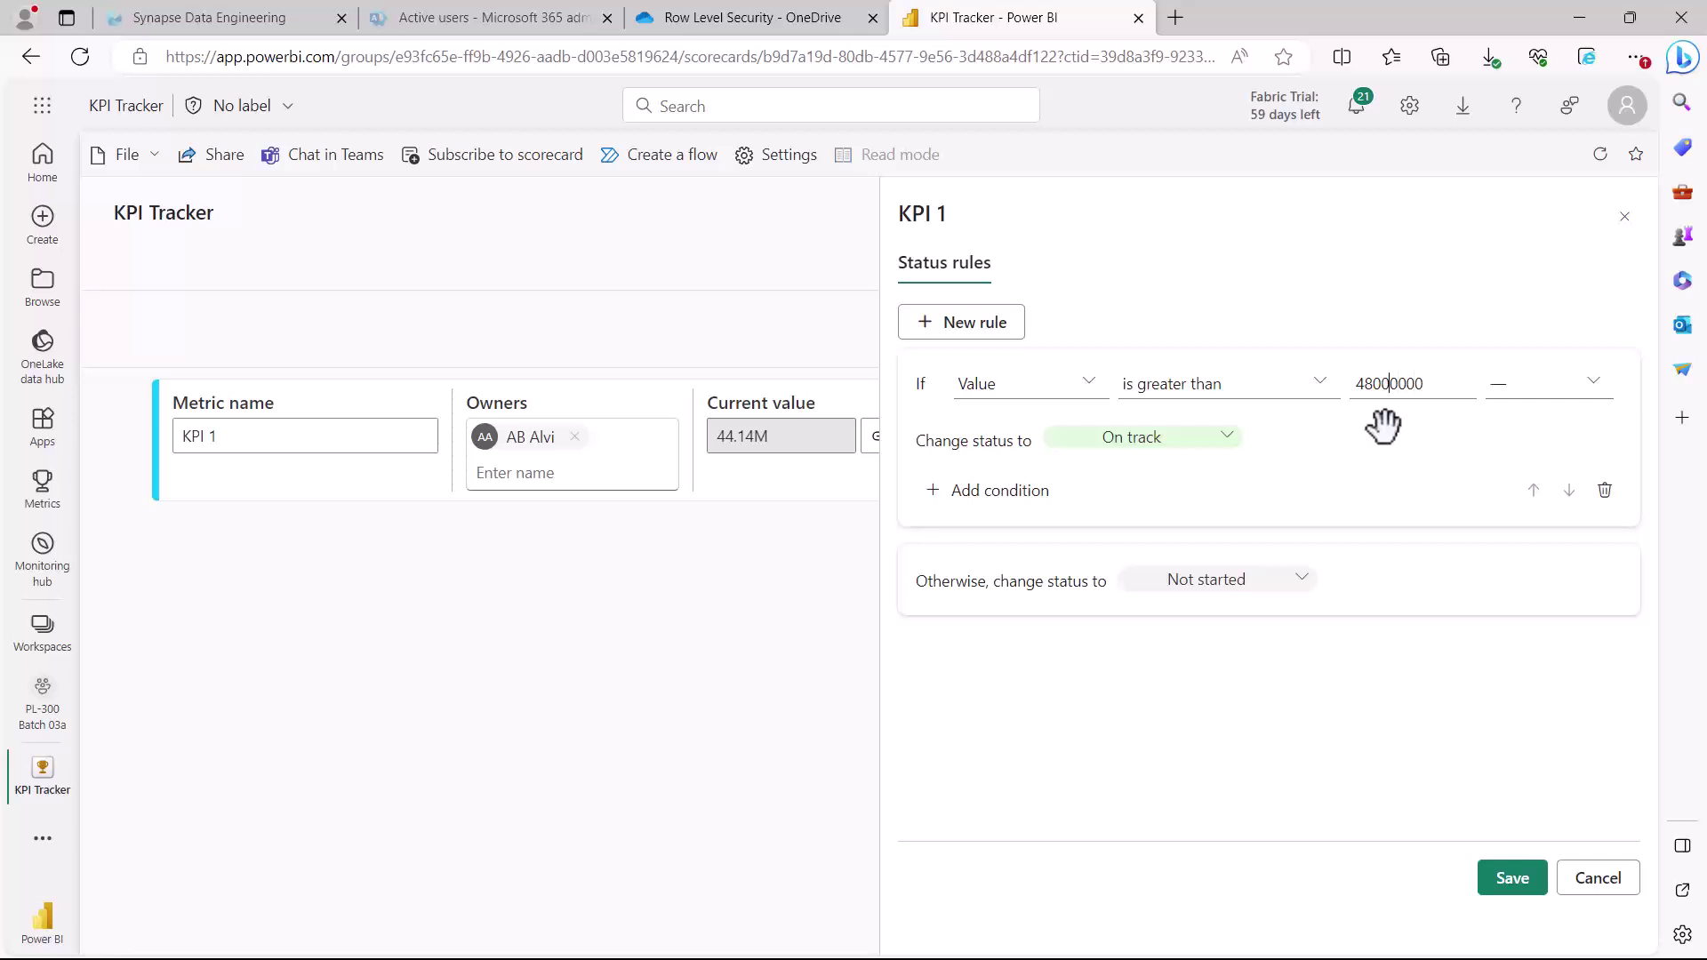
key("Delete")
type("4")
left_click(1325, 488)
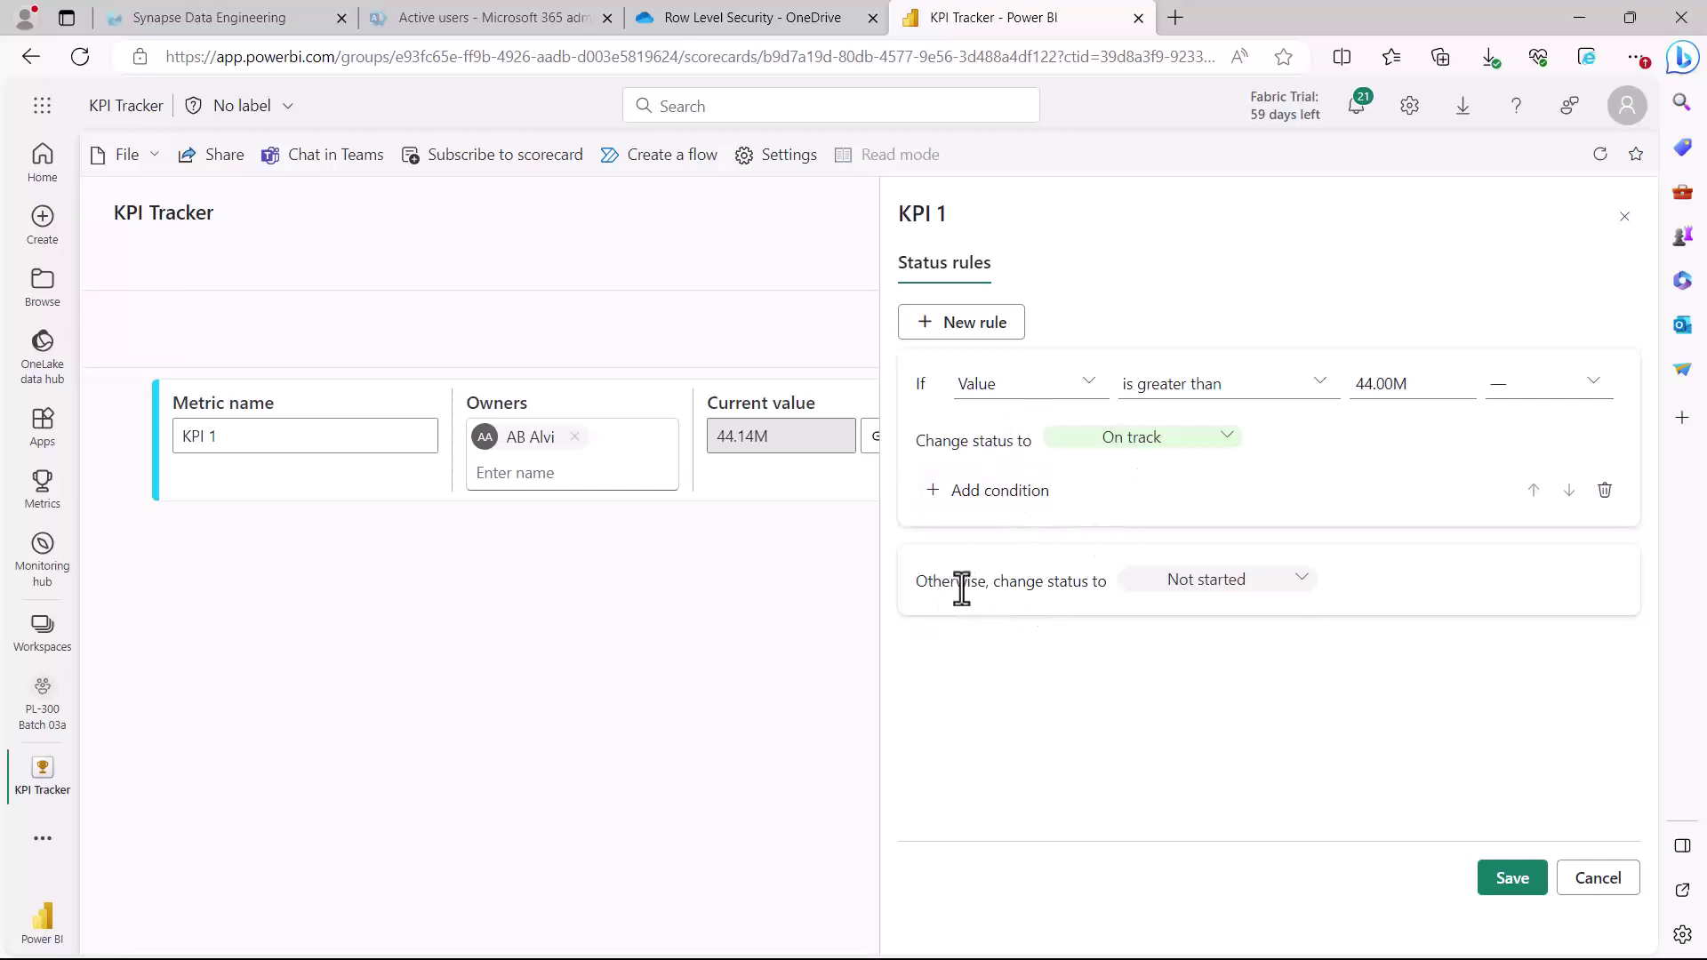
Step: Set the otherwise status to Behind and save the KPI 1 status rules
left_click(1300, 579)
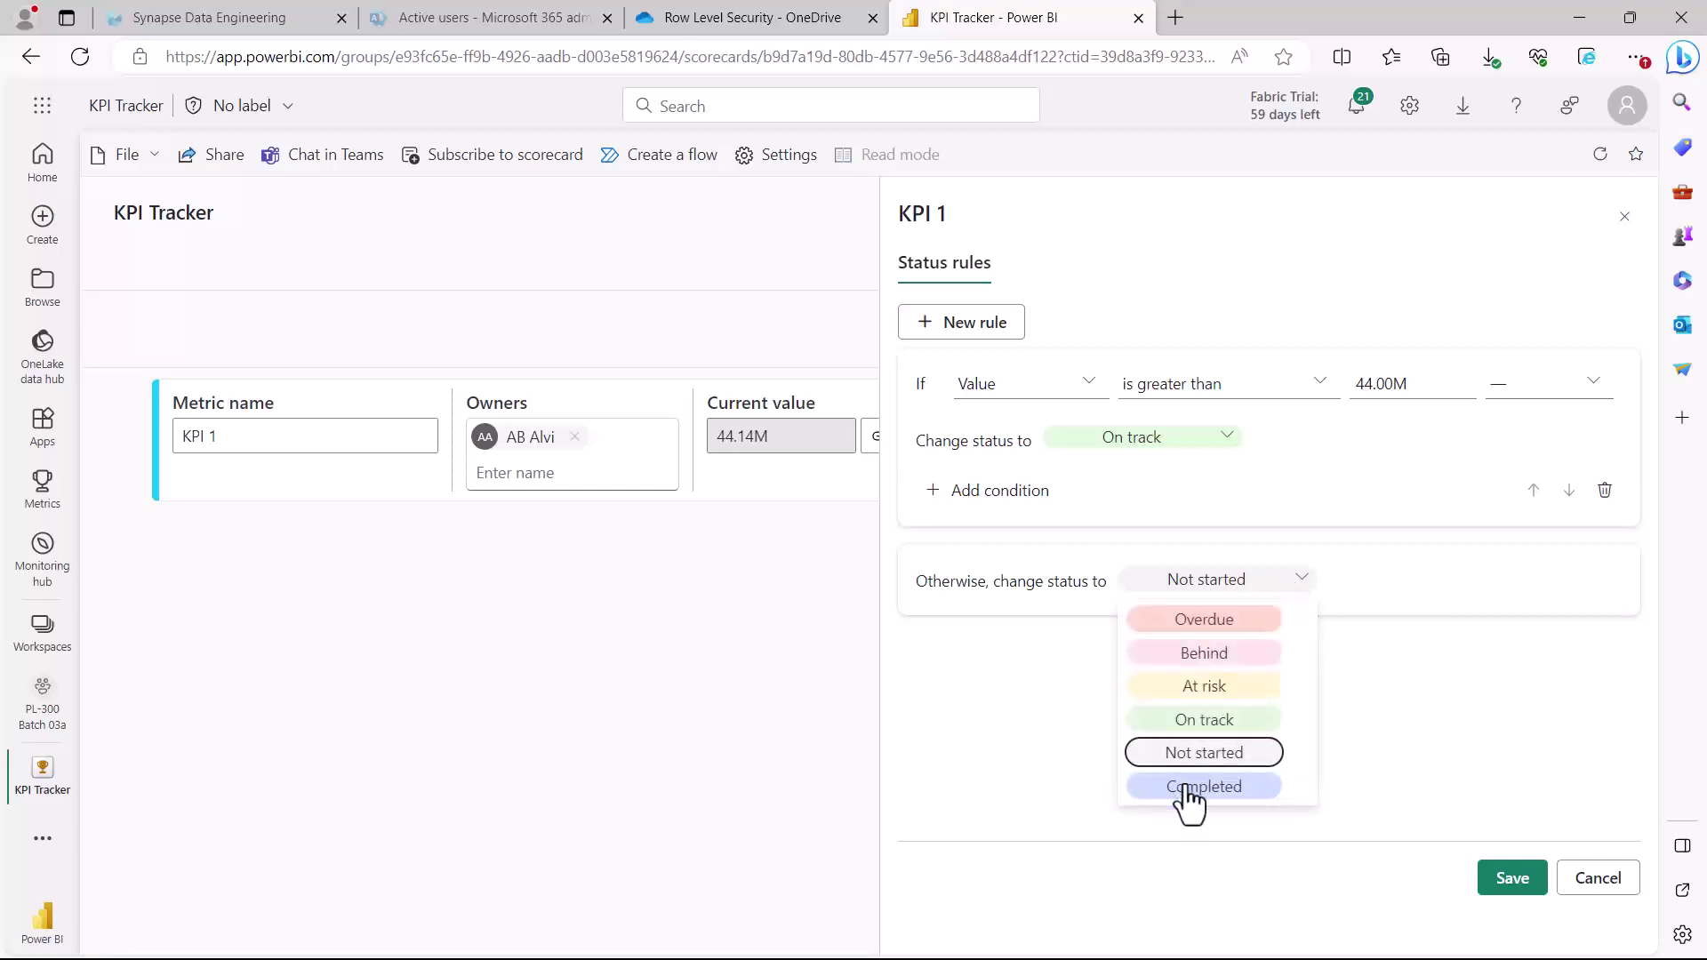
left_click(1192, 658)
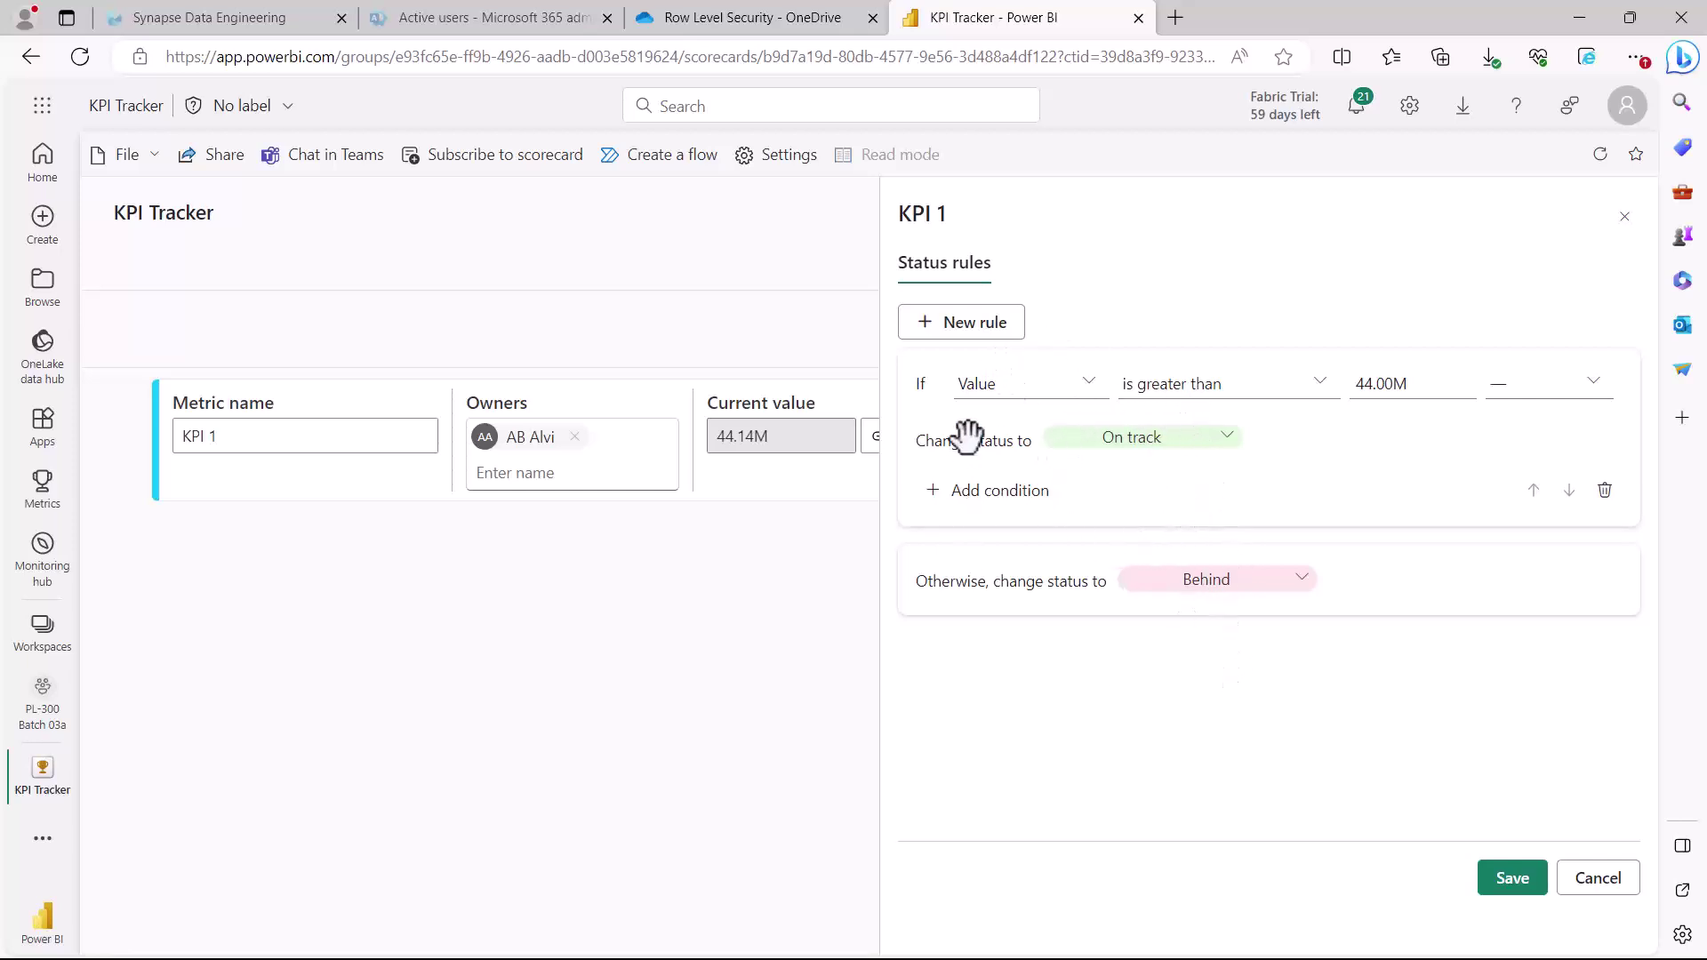
left_click(1512, 880)
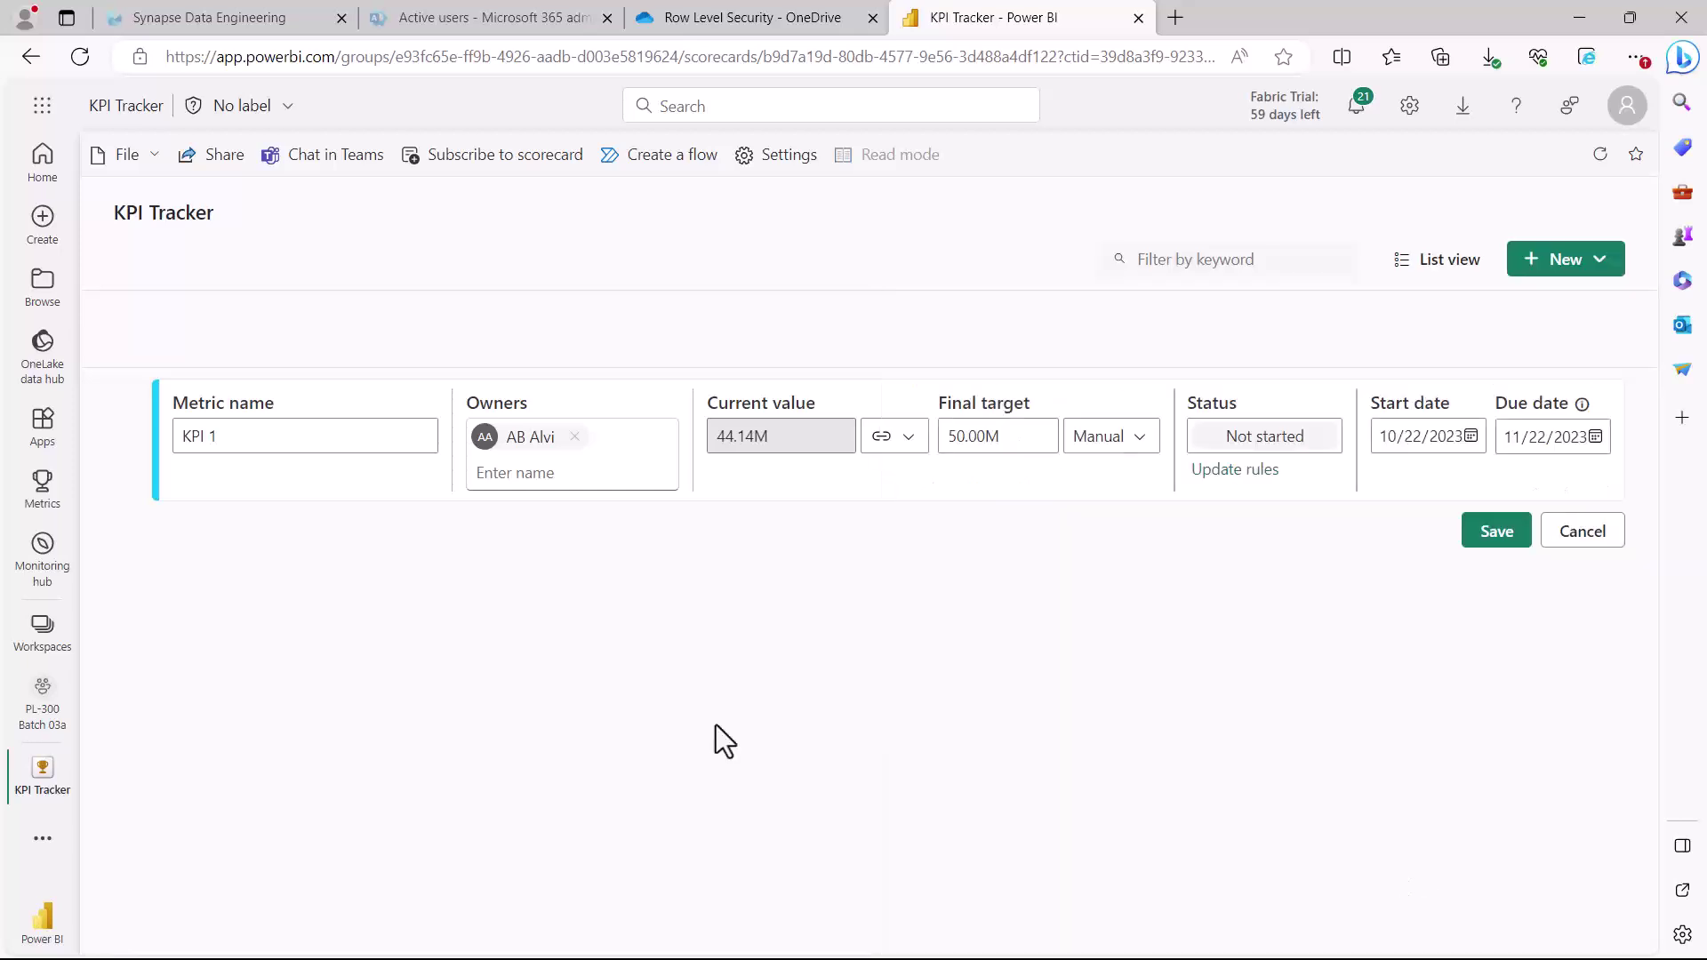
Step: Set the metric's start date to 10/11/2023 and its due date to 11/22/2023
left_click(1408, 429)
left_click(1471, 438)
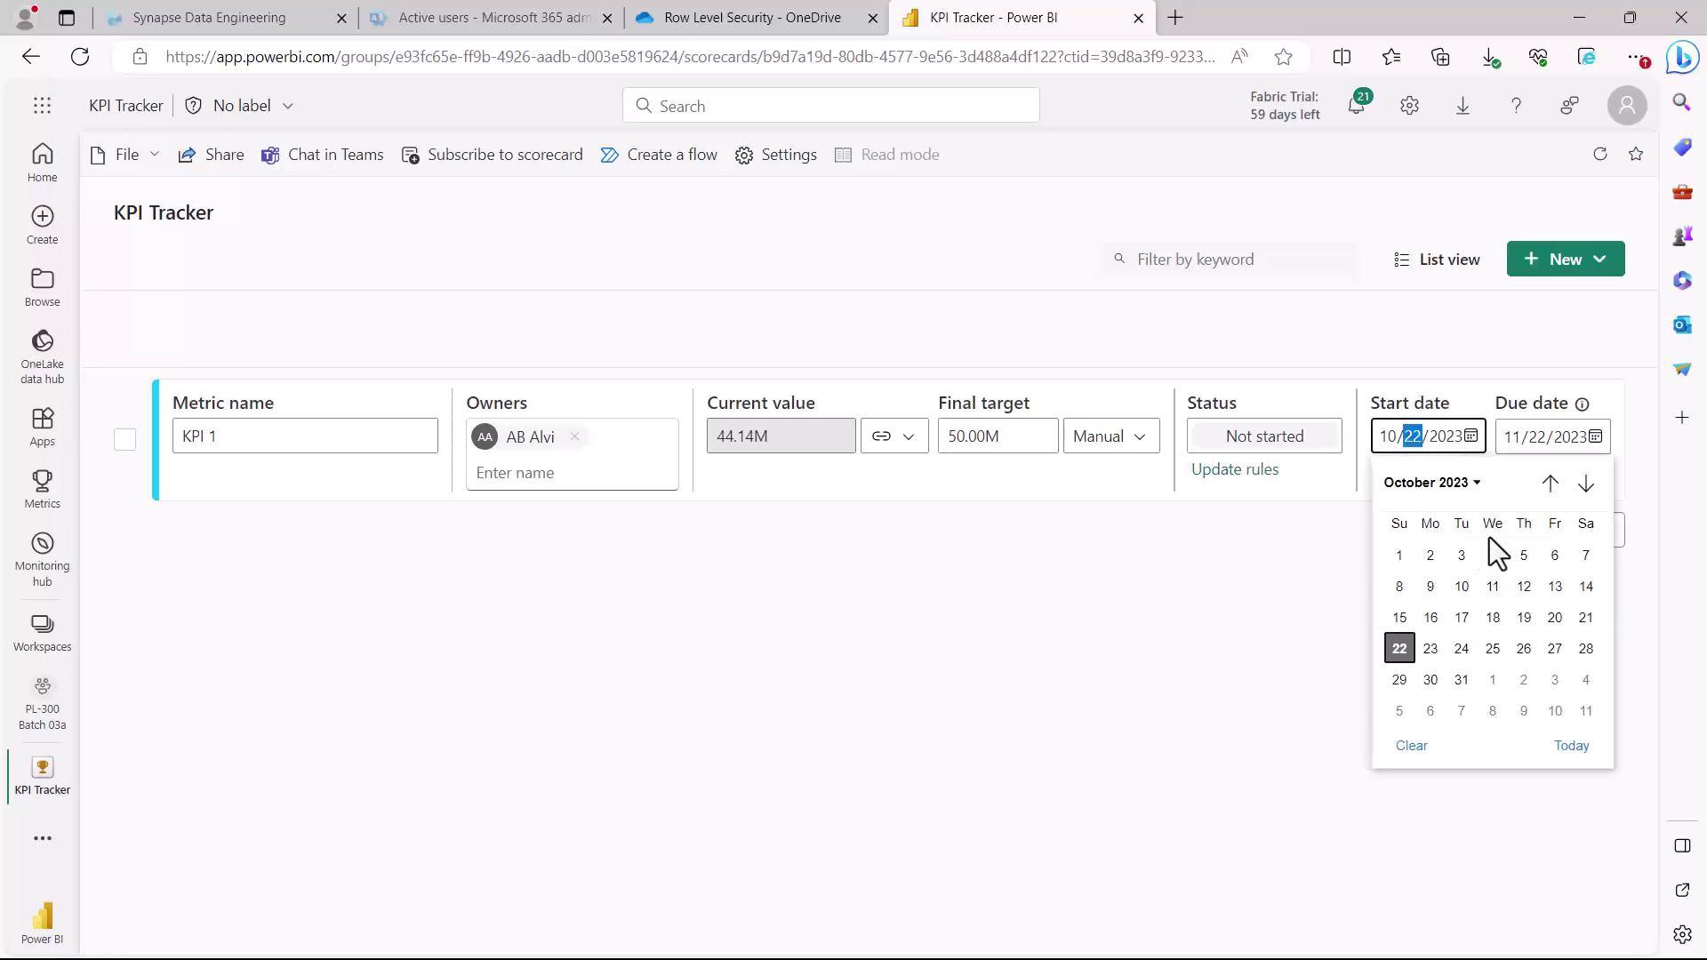
left_click(1494, 587)
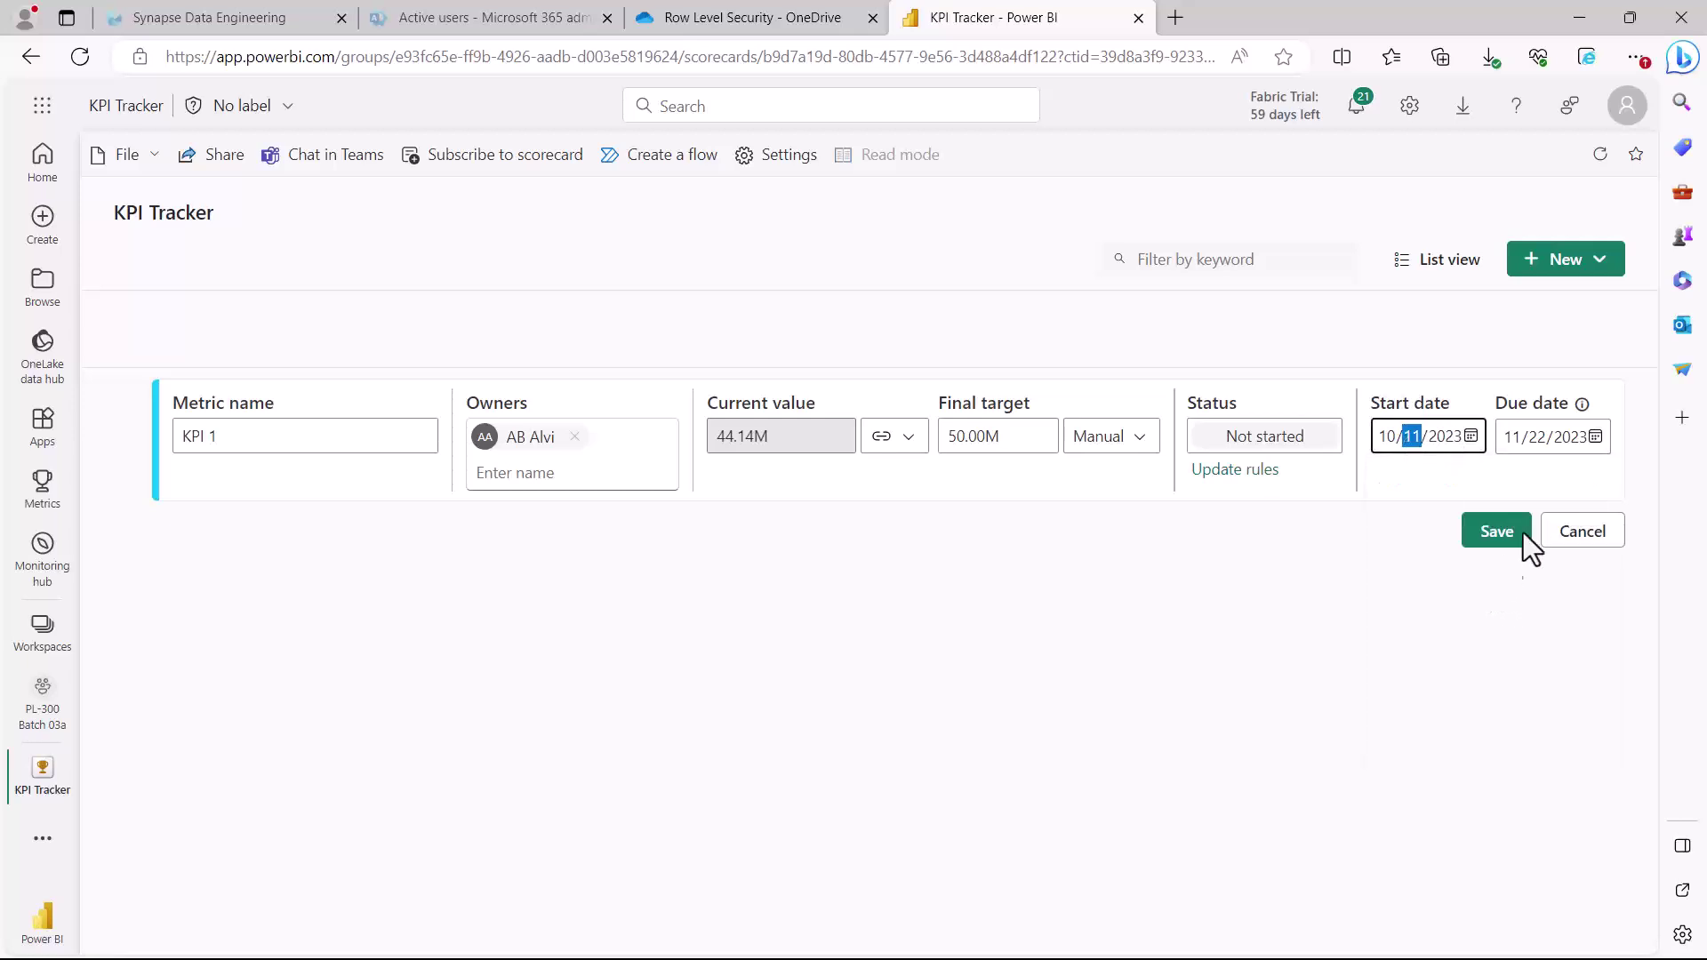
left_click(1596, 437)
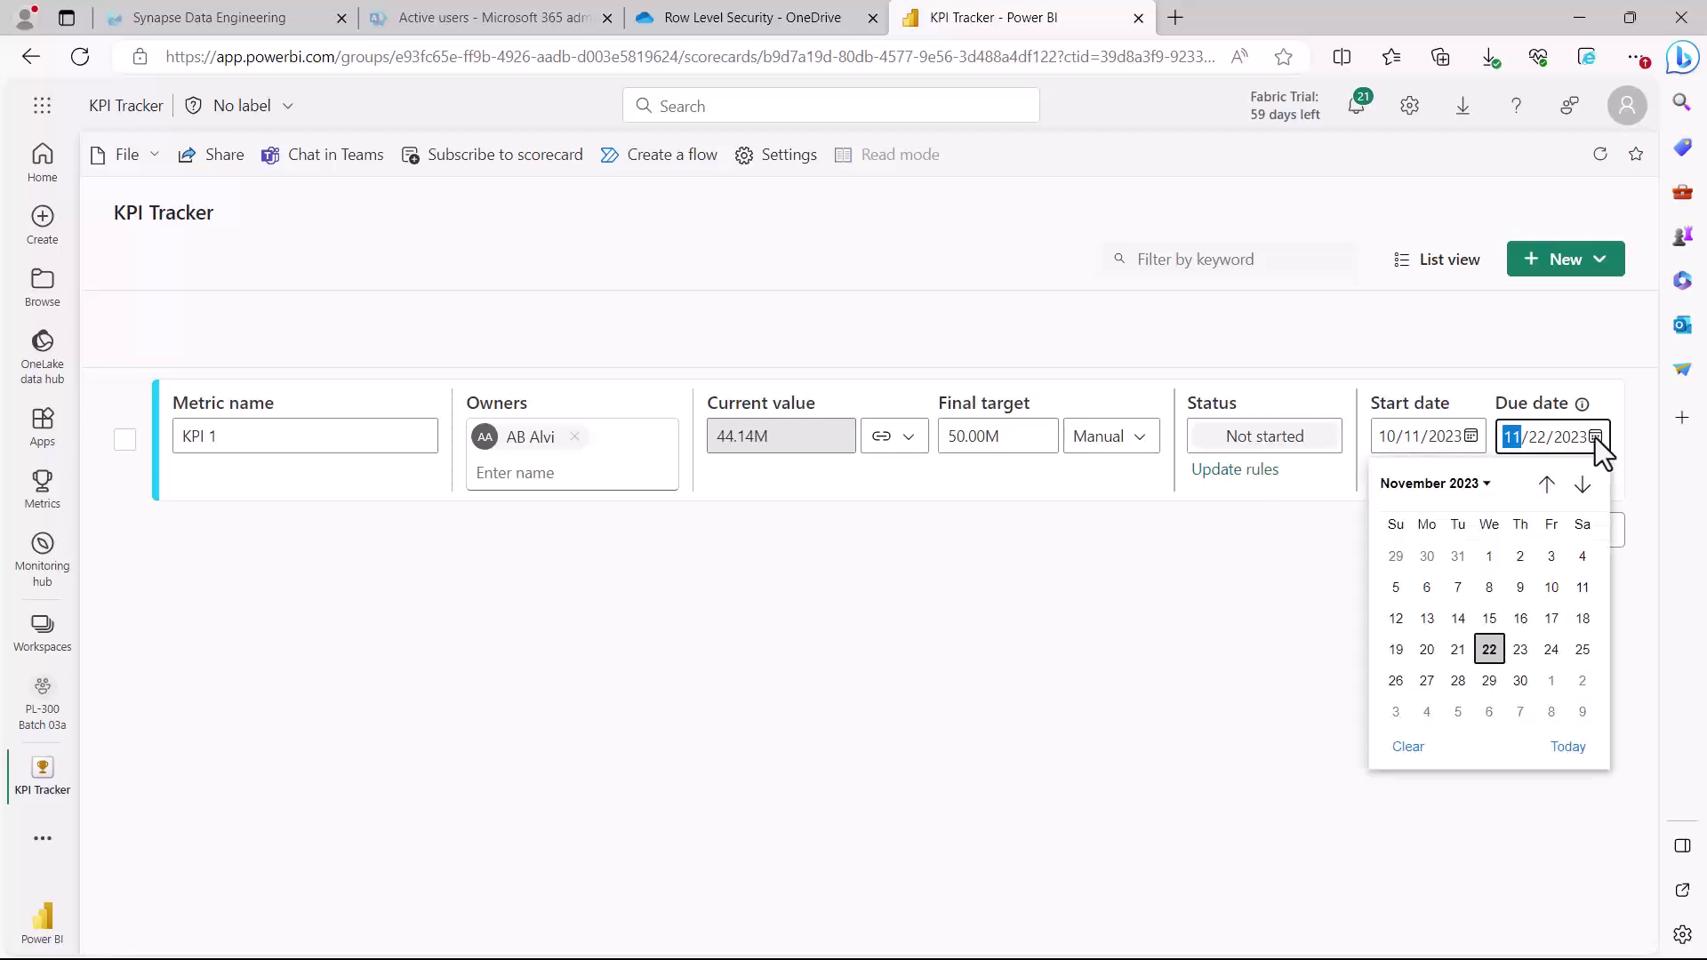
left_click(1490, 649)
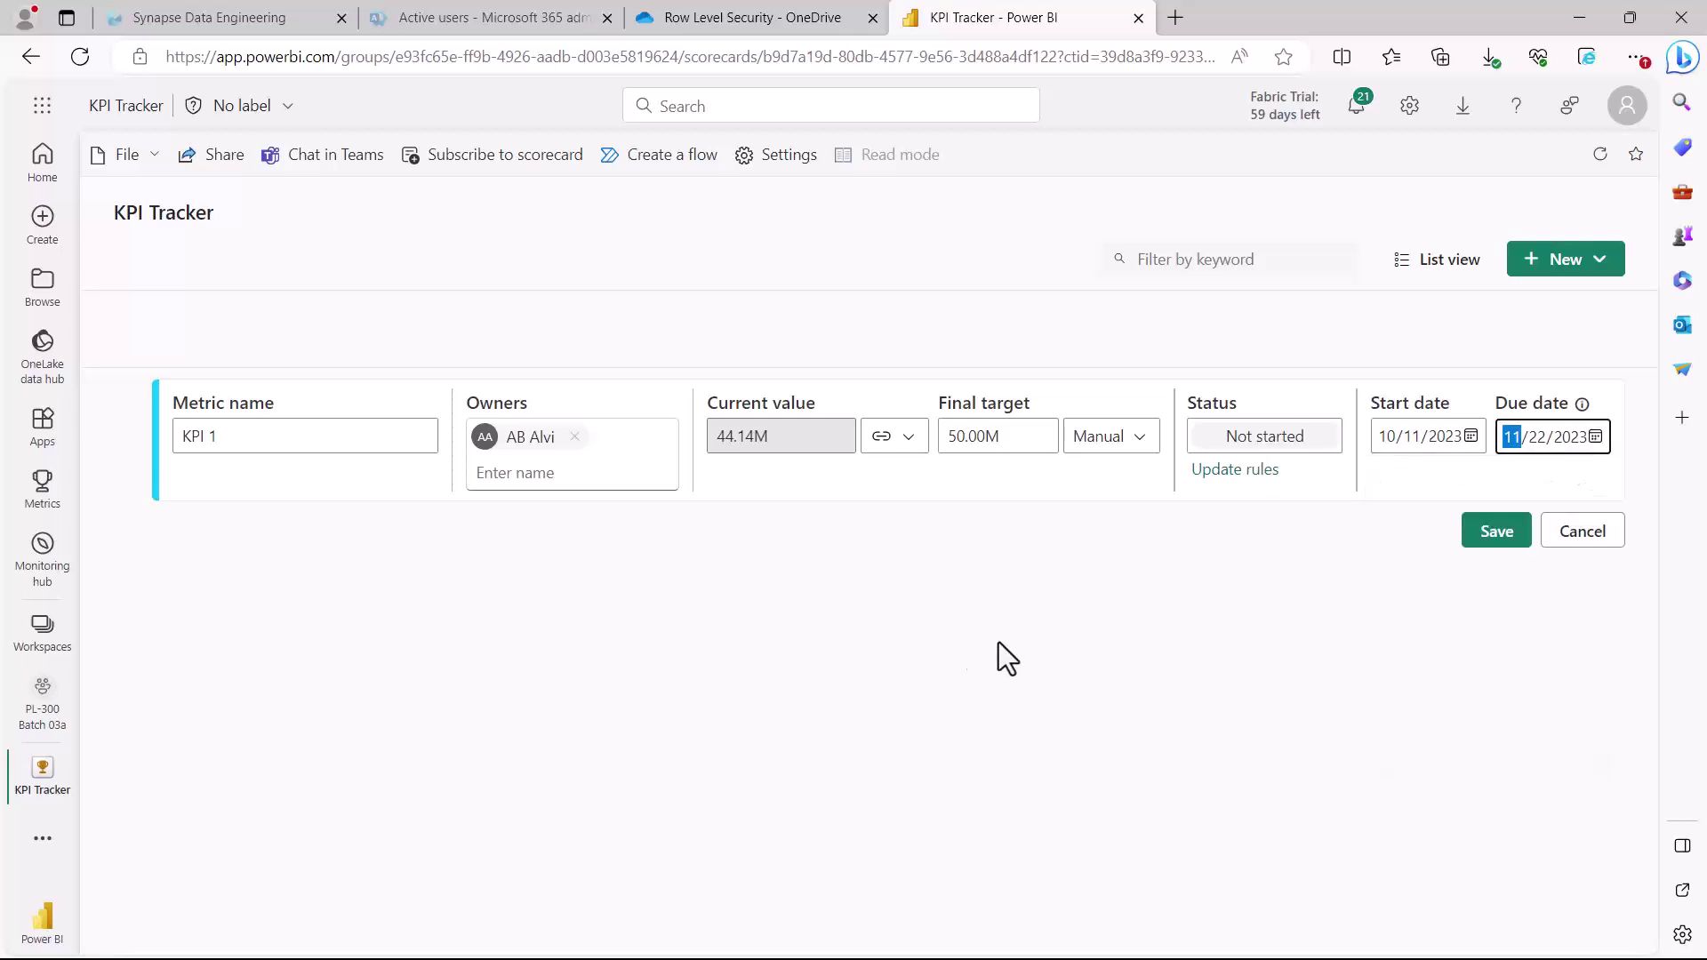
Step: Save the KPI 1 metric with its target, status rules and dates to the scorecard
left_click(1506, 532)
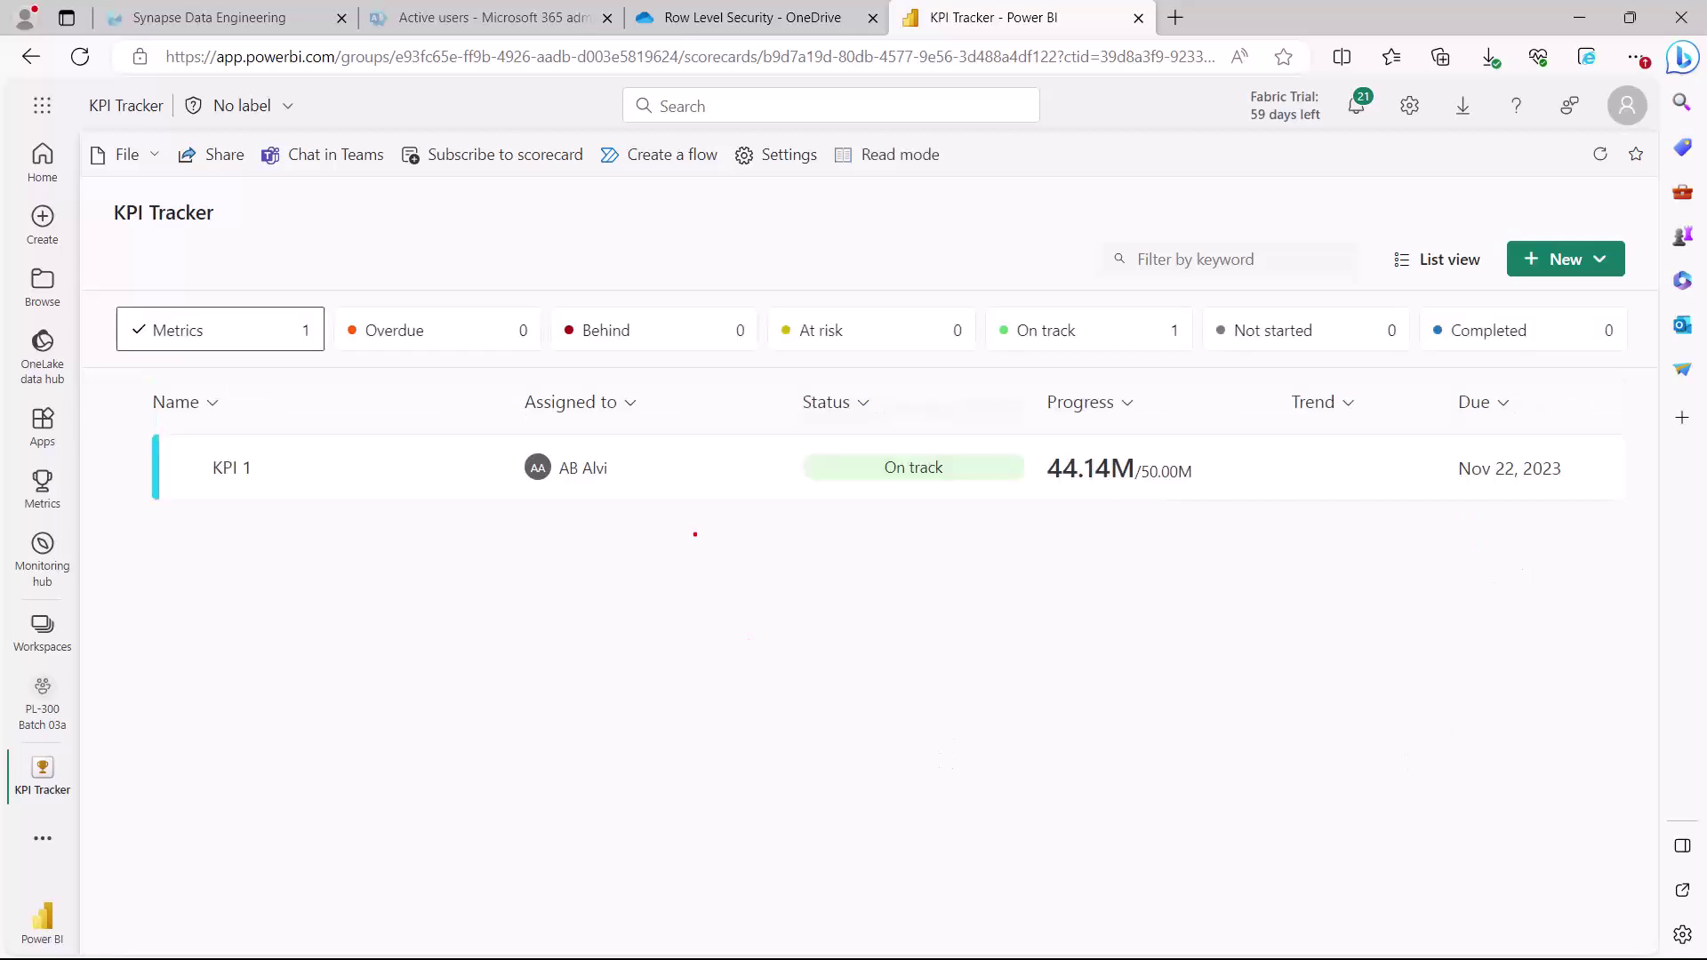
left_click_drag(679, 413, 1239, 541)
mouse_move(805, 491)
left_mouse_down()
mouse_move(1027, 500)
mouse_move(1033, 452)
mouse_move(820, 427)
mouse_move(800, 444)
mouse_move(801, 491)
left_mouse_up()
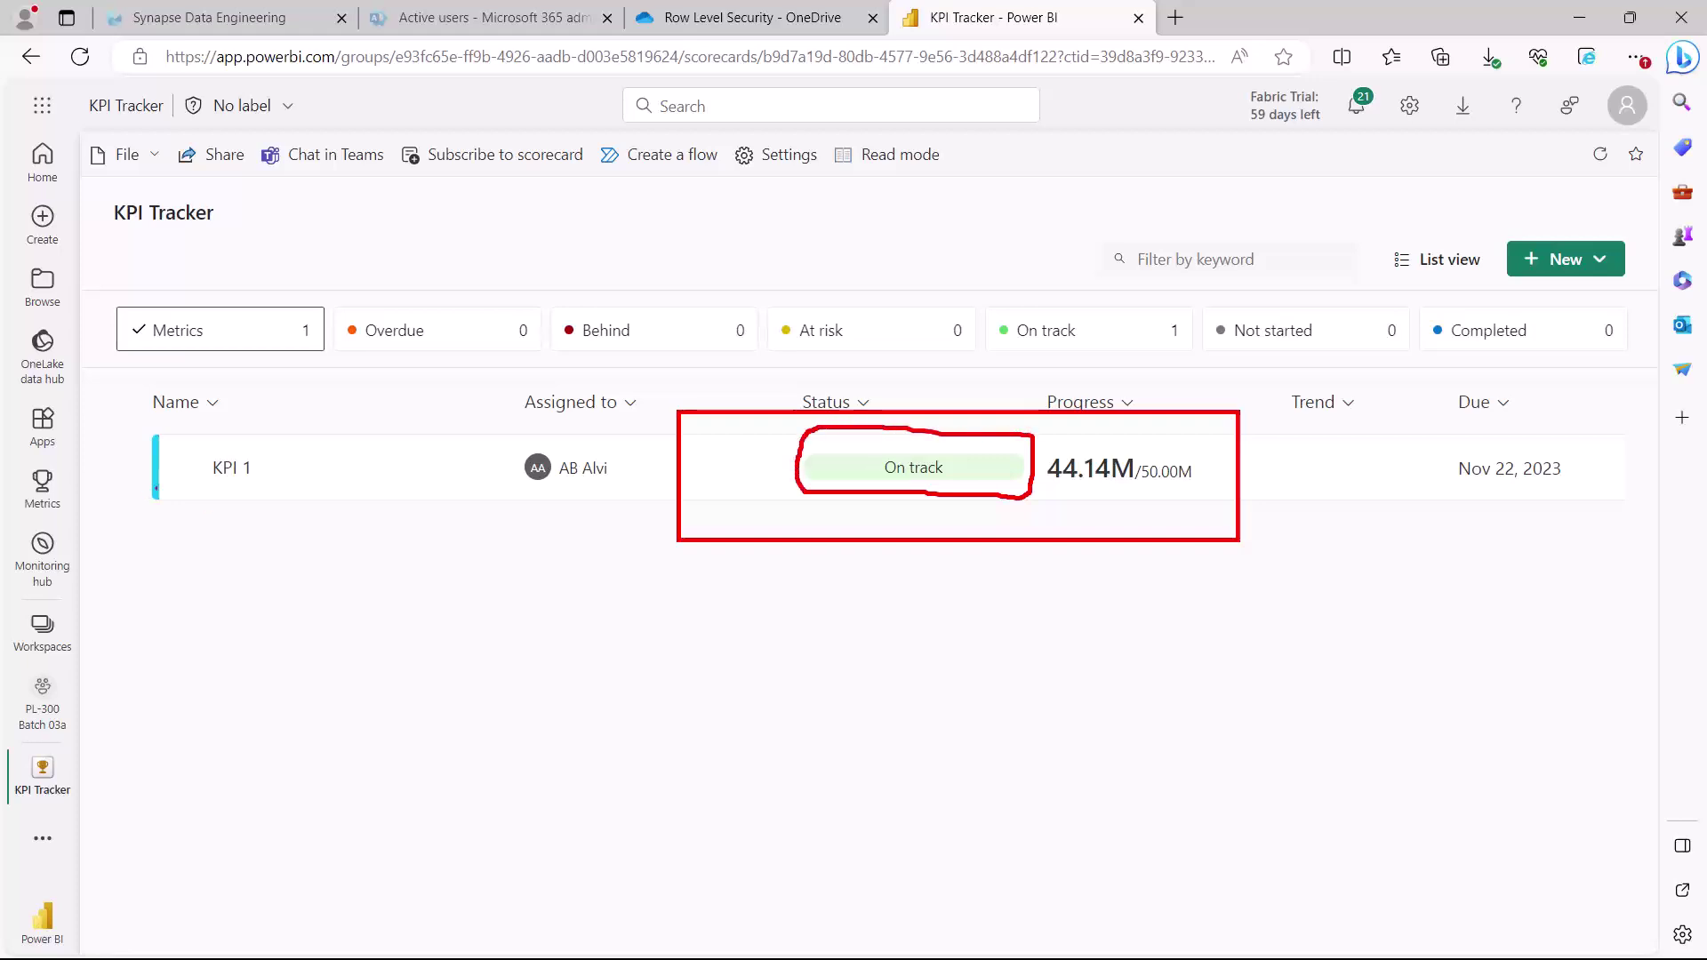
left_click_drag(191, 484, 275, 487)
mouse_move(1053, 488)
left_mouse_down()
mouse_move(1128, 489)
mouse_move(1093, 492)
mouse_move(1089, 538)
mouse_move(1088, 496)
mouse_move(1164, 529)
mouse_move(1176, 494)
left_mouse_up()
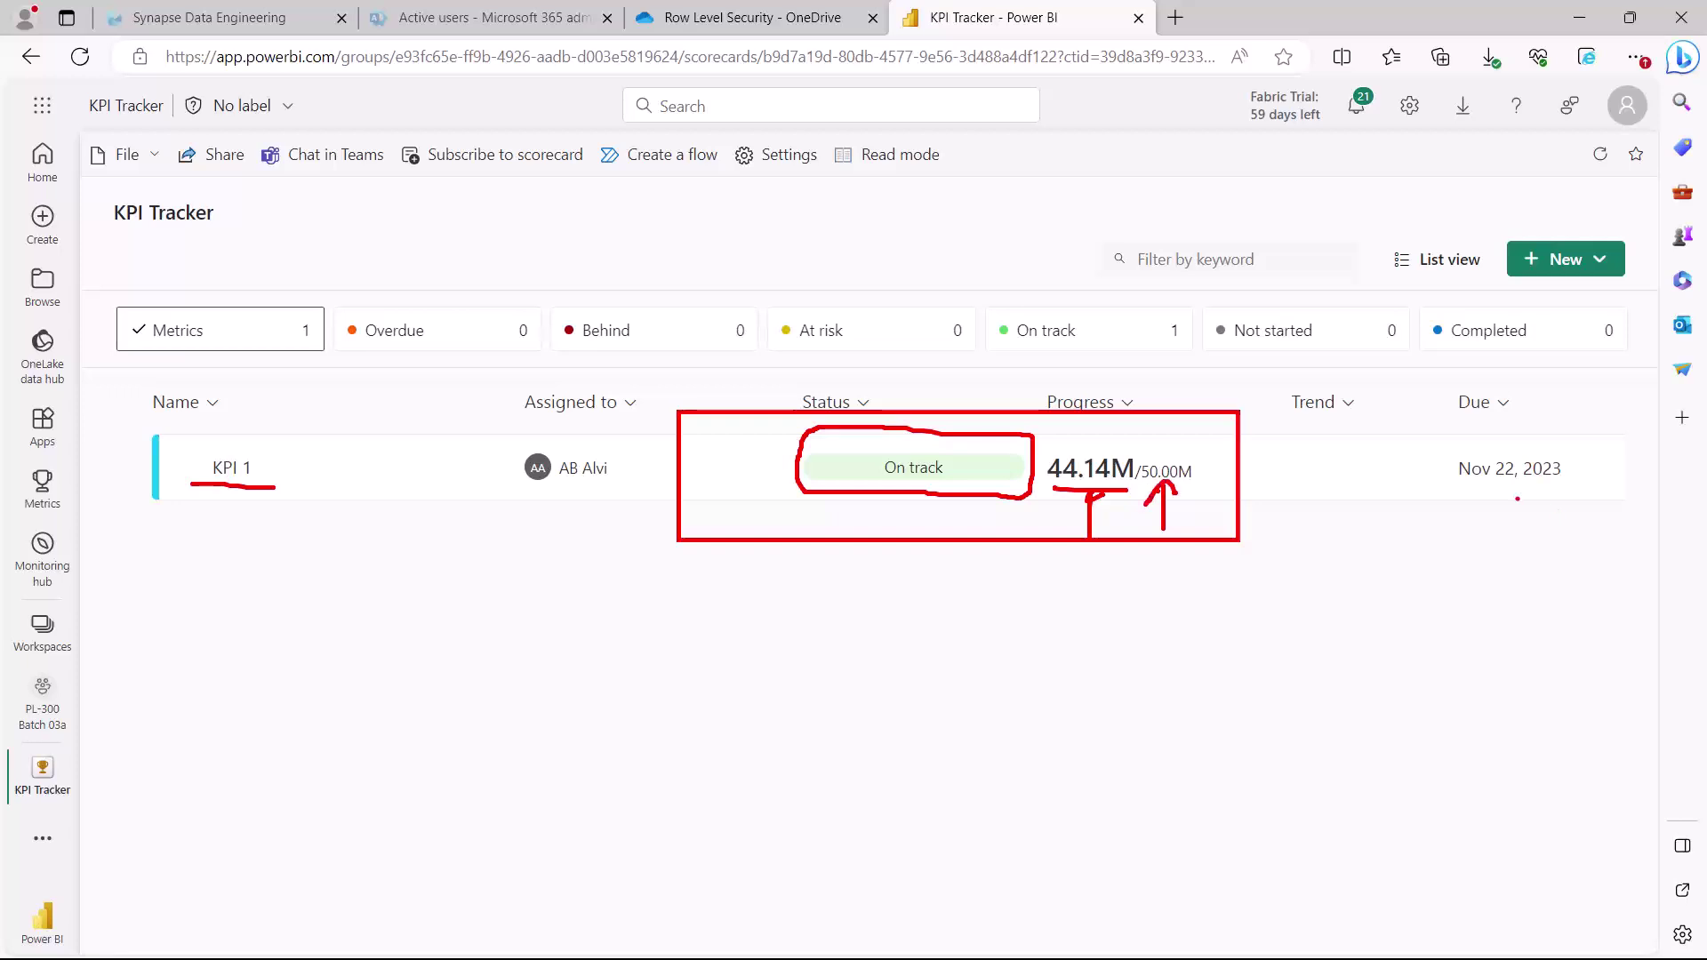
mouse_move(1516, 494)
left_mouse_down()
mouse_move(1515, 563)
mouse_move(1513, 490)
mouse_move(1500, 507)
mouse_move(1536, 498)
left_mouse_up()
mouse_move(103, 252)
left_mouse_down()
mouse_move(496, 365)
mouse_move(831, 400)
mouse_move(1289, 404)
mouse_move(1642, 381)
left_mouse_up()
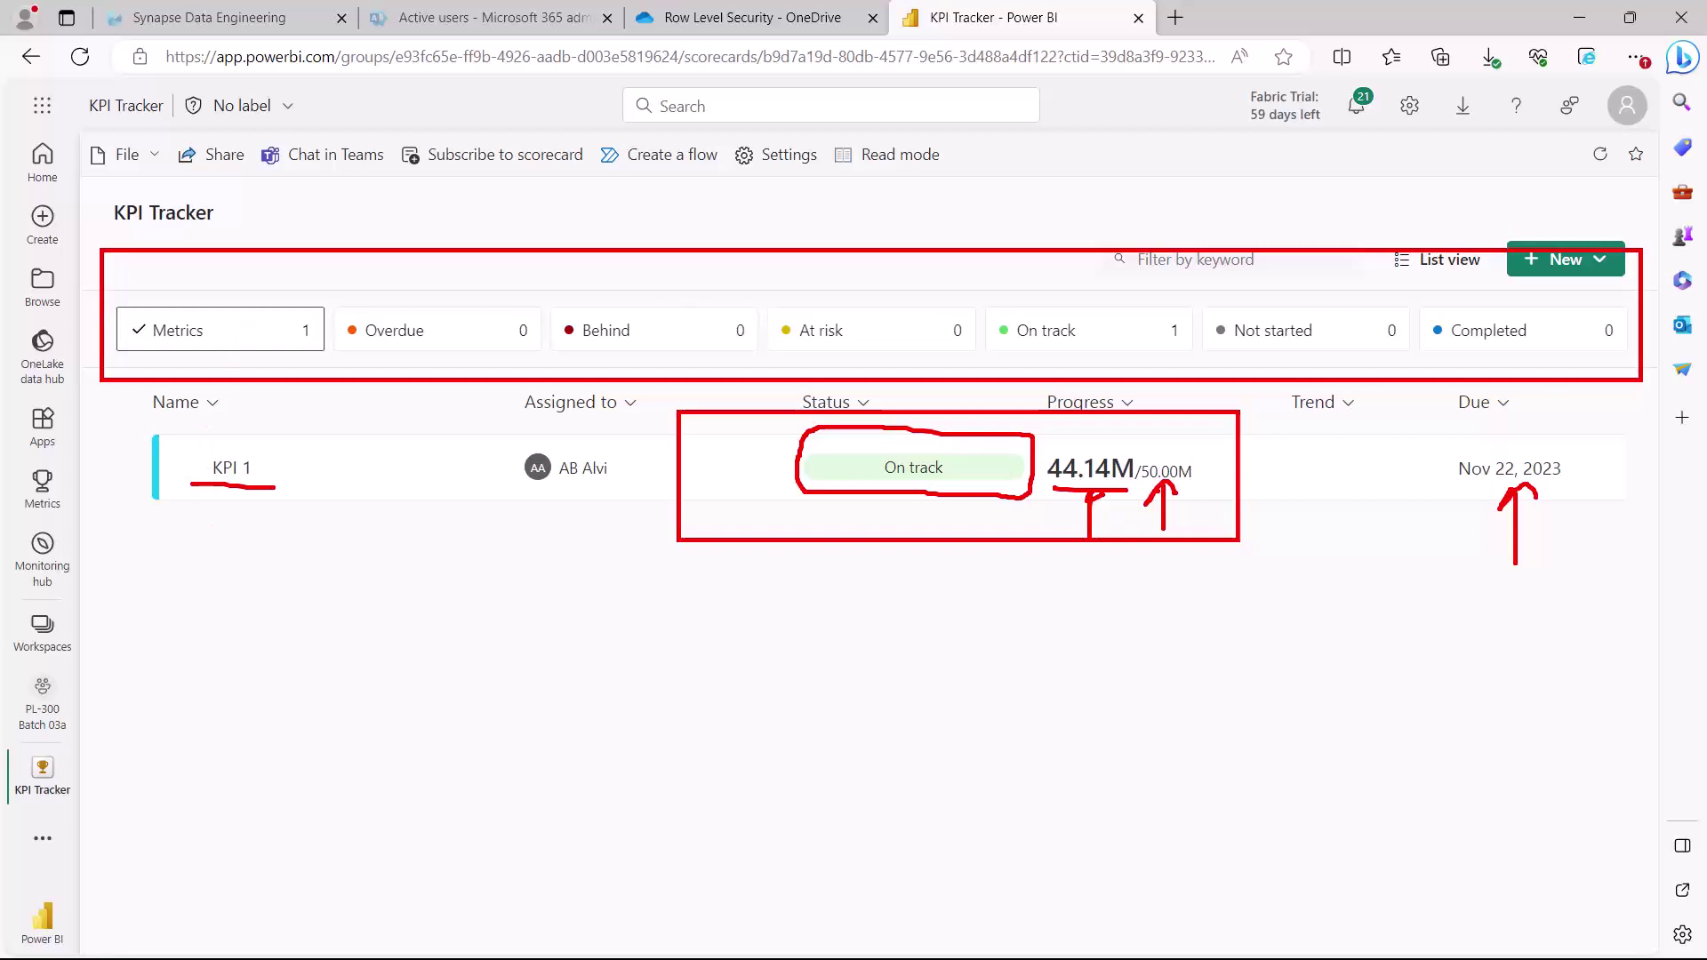
left_click_drag(249, 342, 308, 340)
left_click_drag(379, 341, 460, 338)
left_click_drag(600, 346, 652, 345)
left_click_drag(780, 343, 1131, 325)
left_click_drag(1225, 352, 1282, 352)
mouse_move(1131, 308)
left_mouse_down()
mouse_move(1031, 278)
mouse_move(974, 307)
mouse_move(1014, 373)
mouse_move(1133, 389)
mouse_move(1198, 320)
mouse_move(1138, 276)
mouse_move(1096, 287)
left_mouse_up()
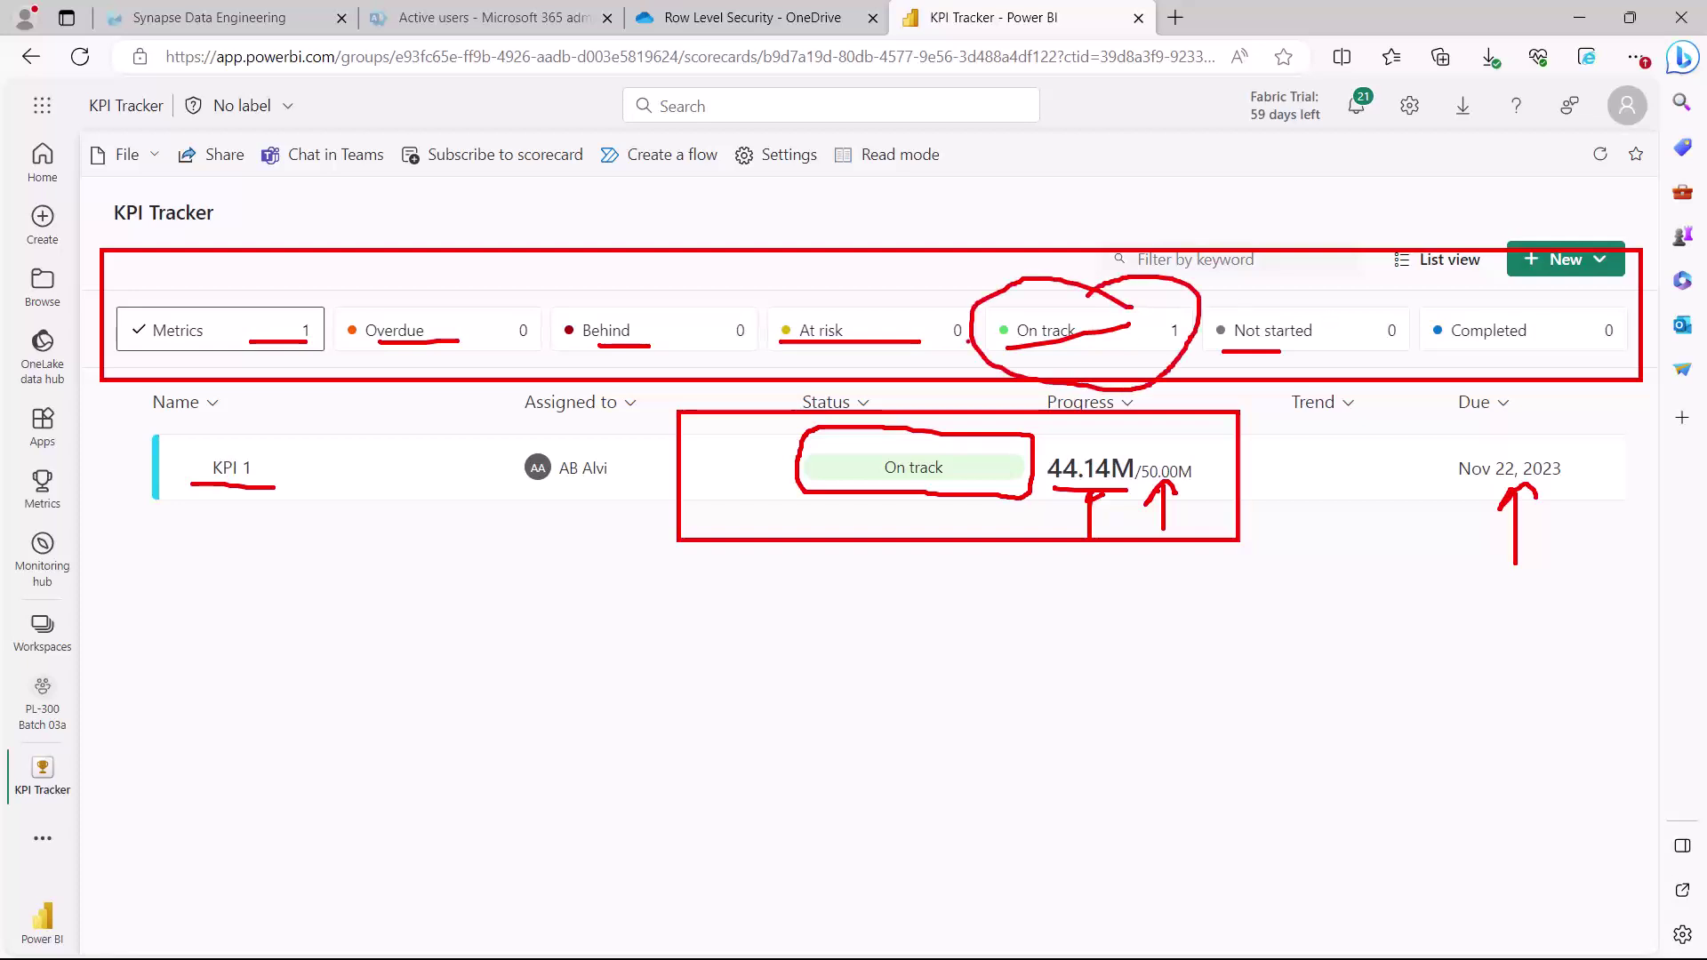
left_click(1290, 352)
mouse_move(273, 514)
left_mouse_down()
mouse_move(289, 825)
mouse_move(284, 798)
mouse_move(331, 799)
left_mouse_up()
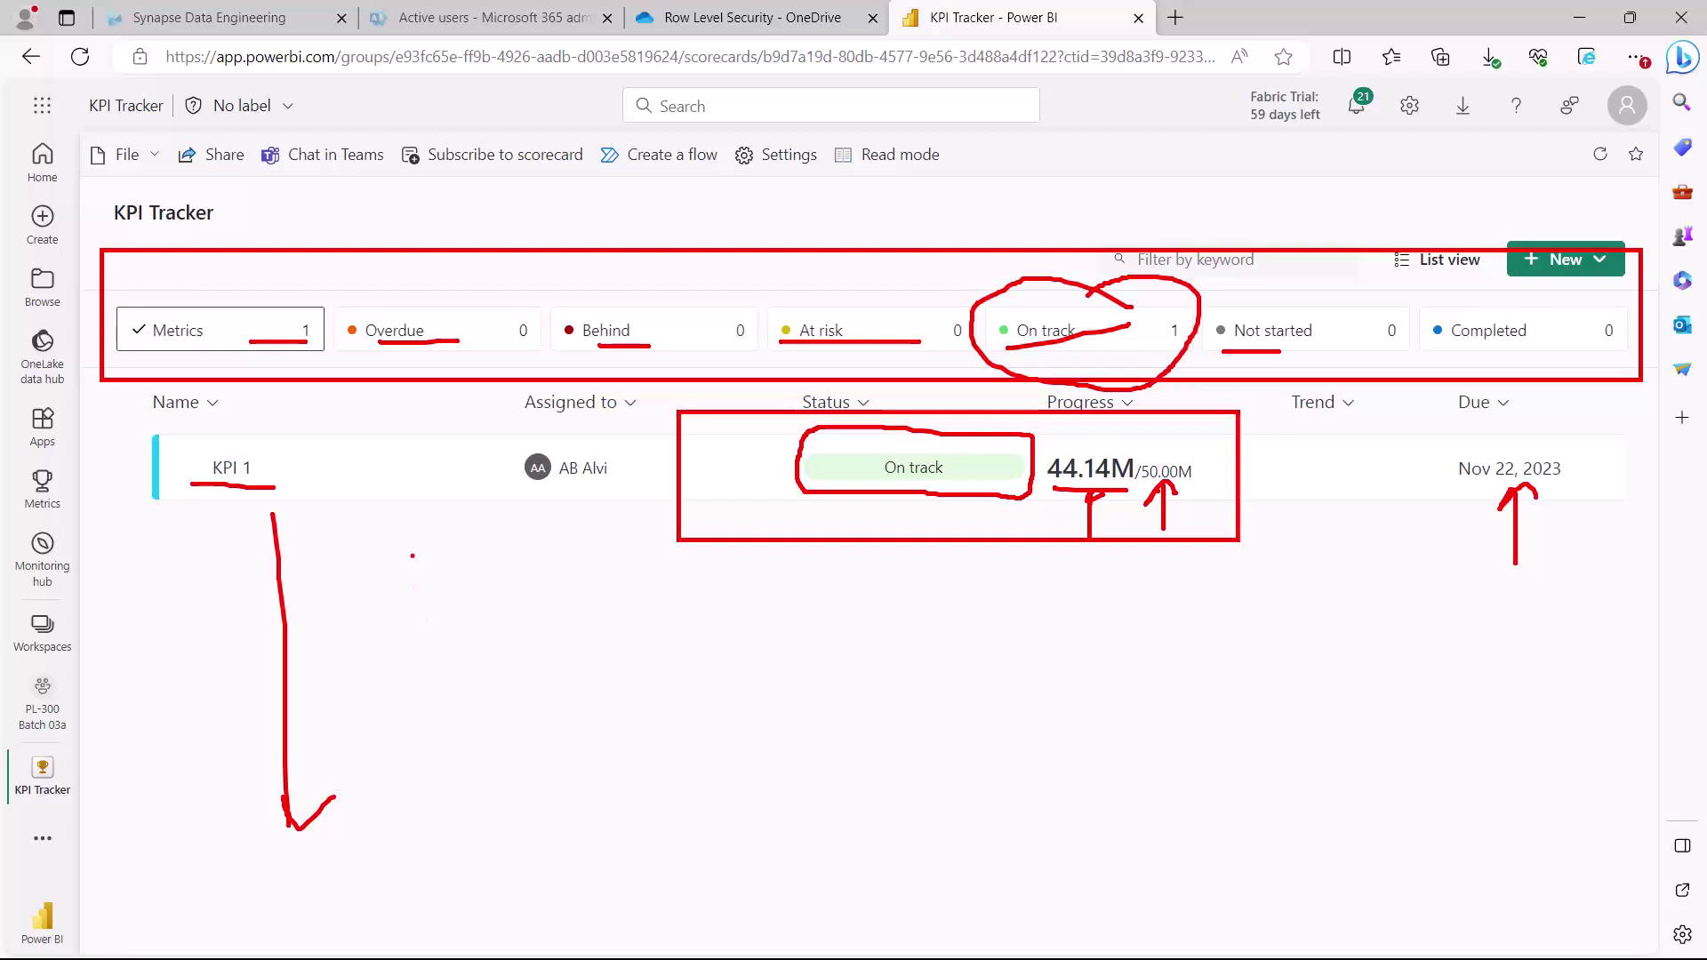
key("Escape")
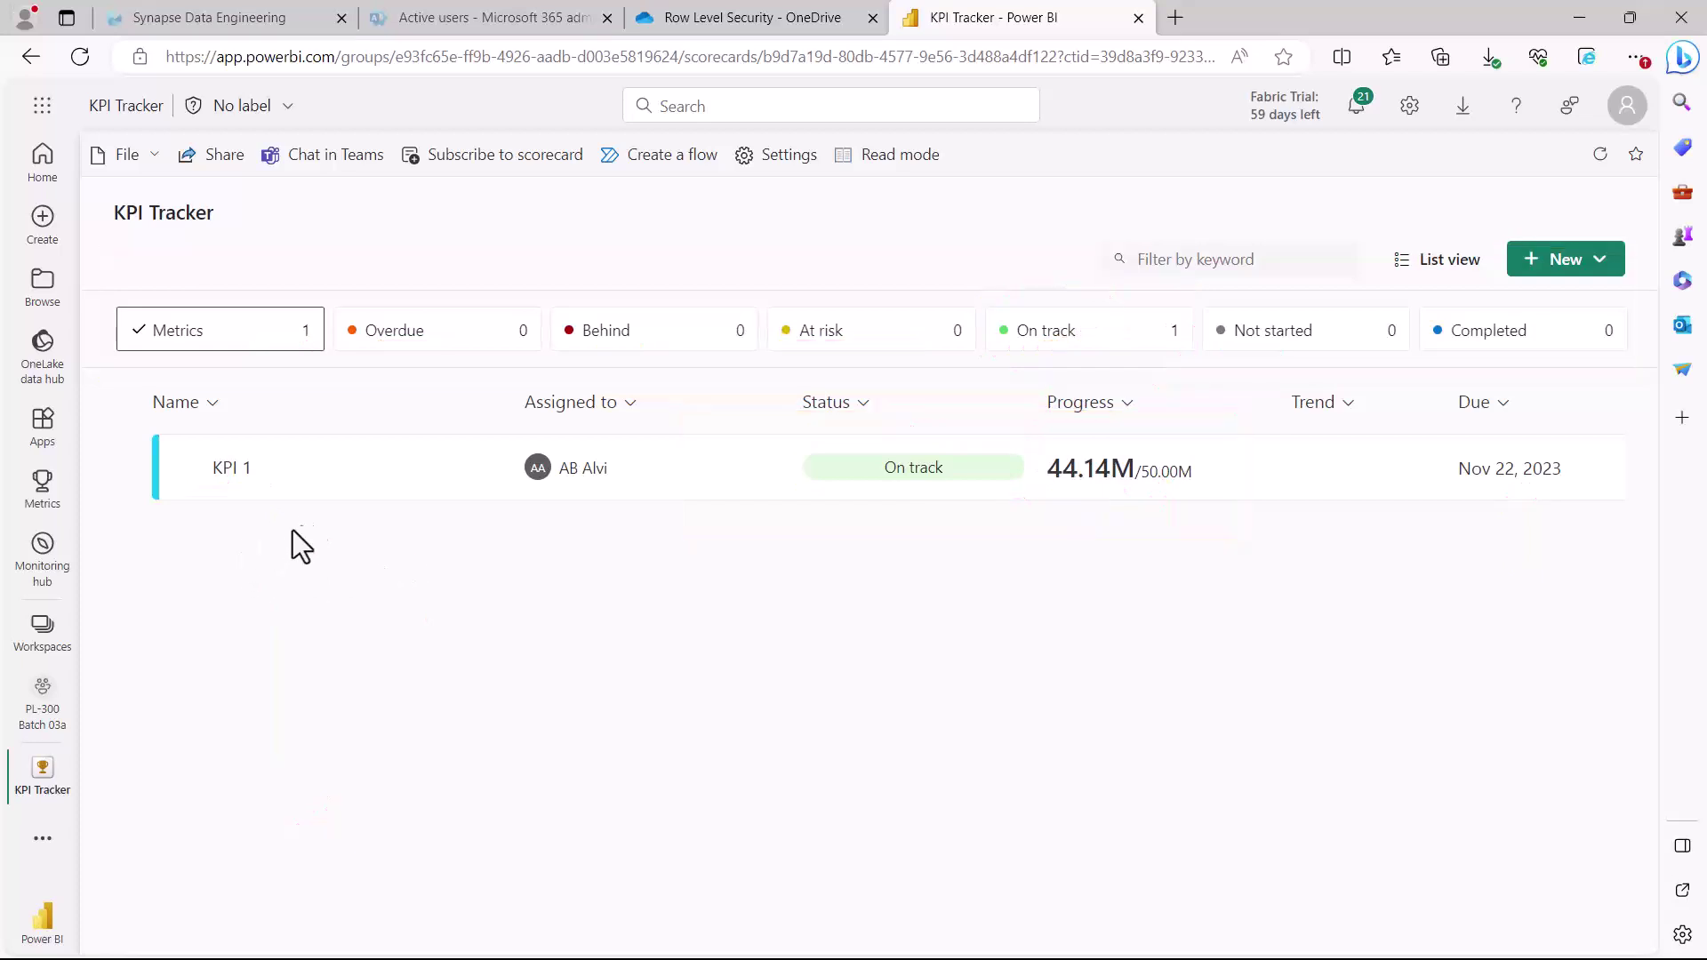
Step: Open KPI 1 for editing and look through the current value's source options, including the submetric aggregations
mouse_move(263, 496)
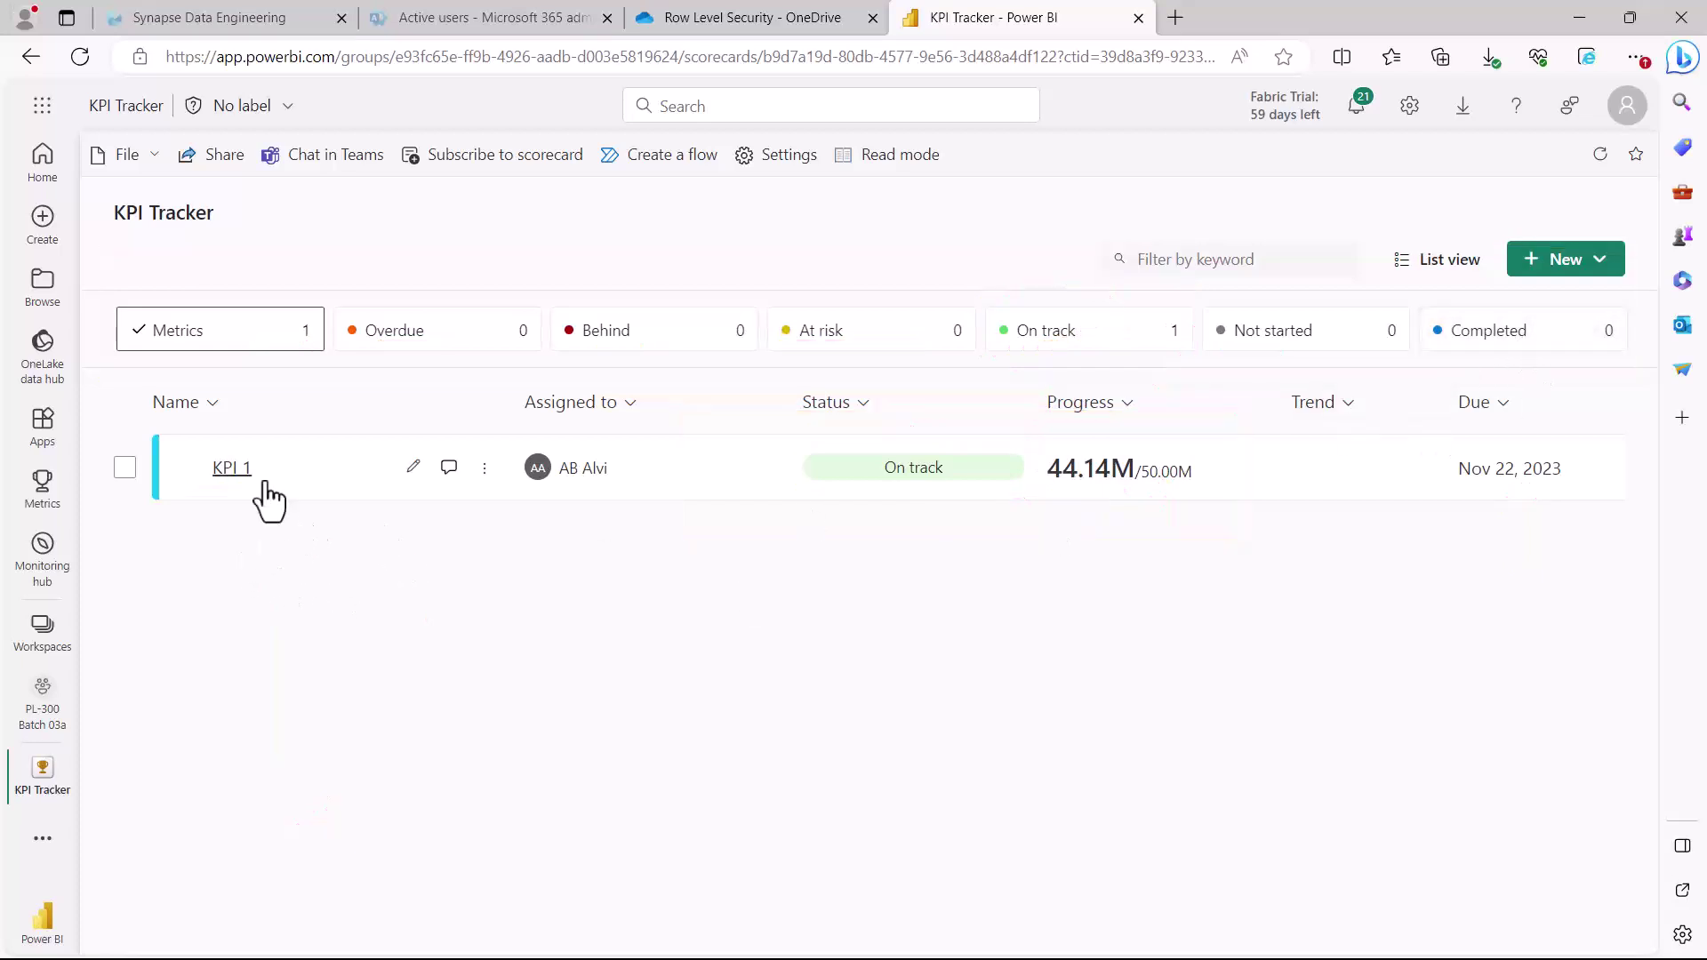
left_click(415, 466)
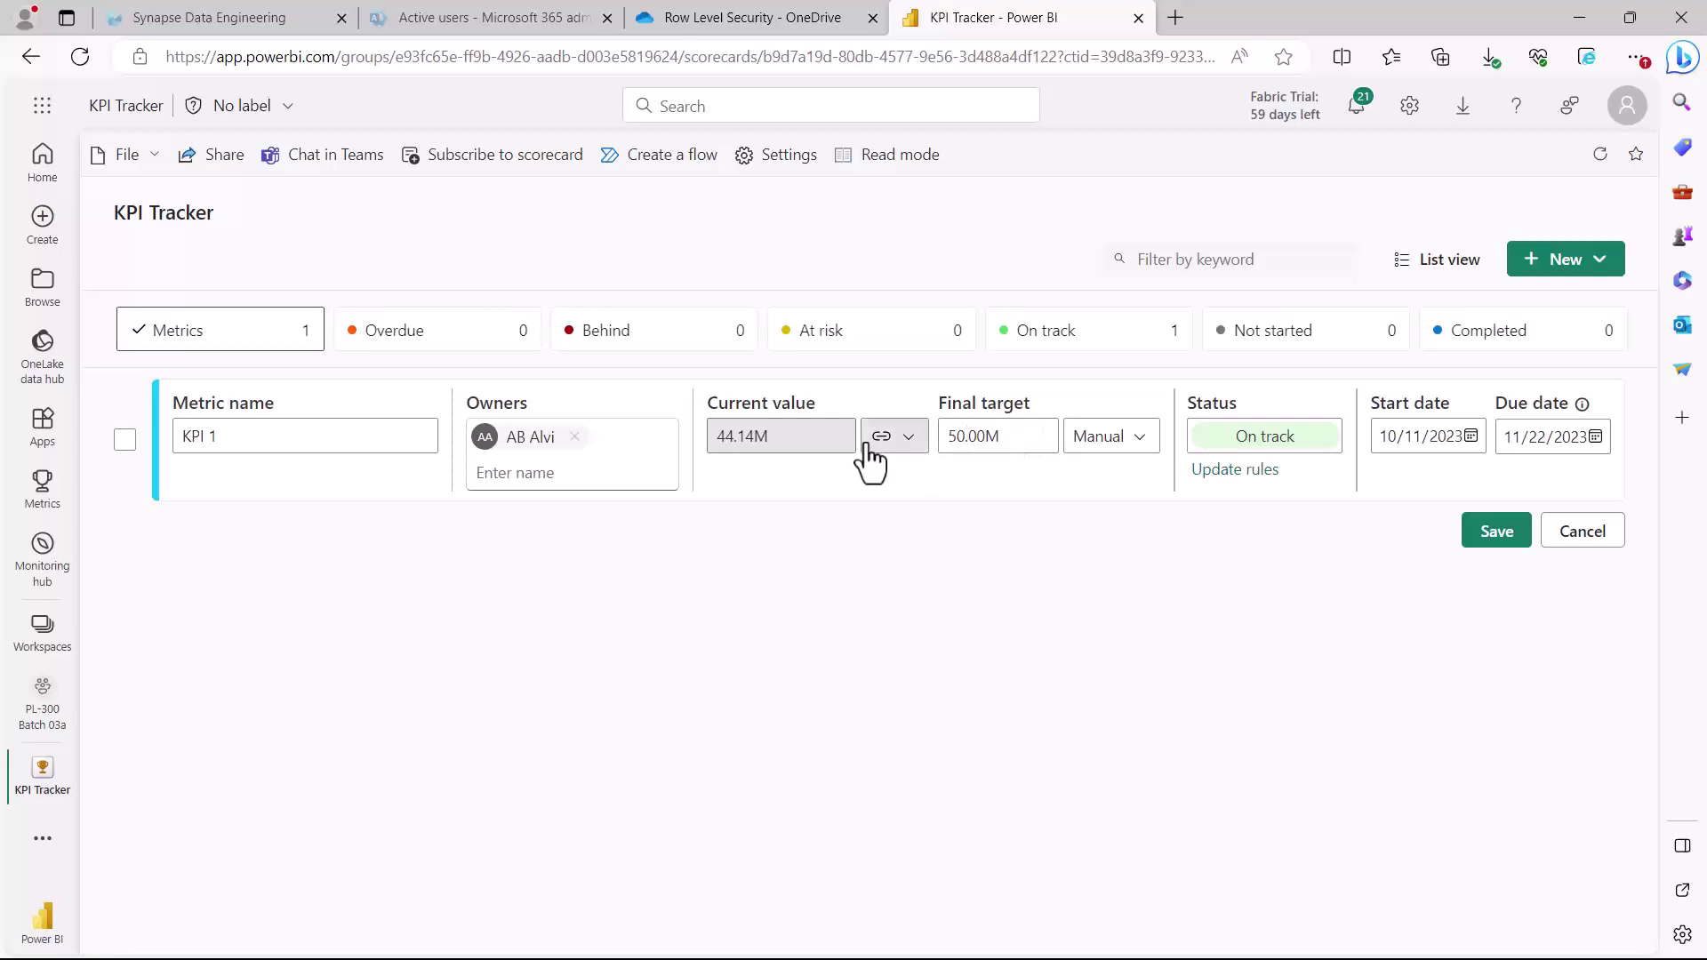
left_click(1010, 442)
left_click(765, 440)
left_click(899, 441)
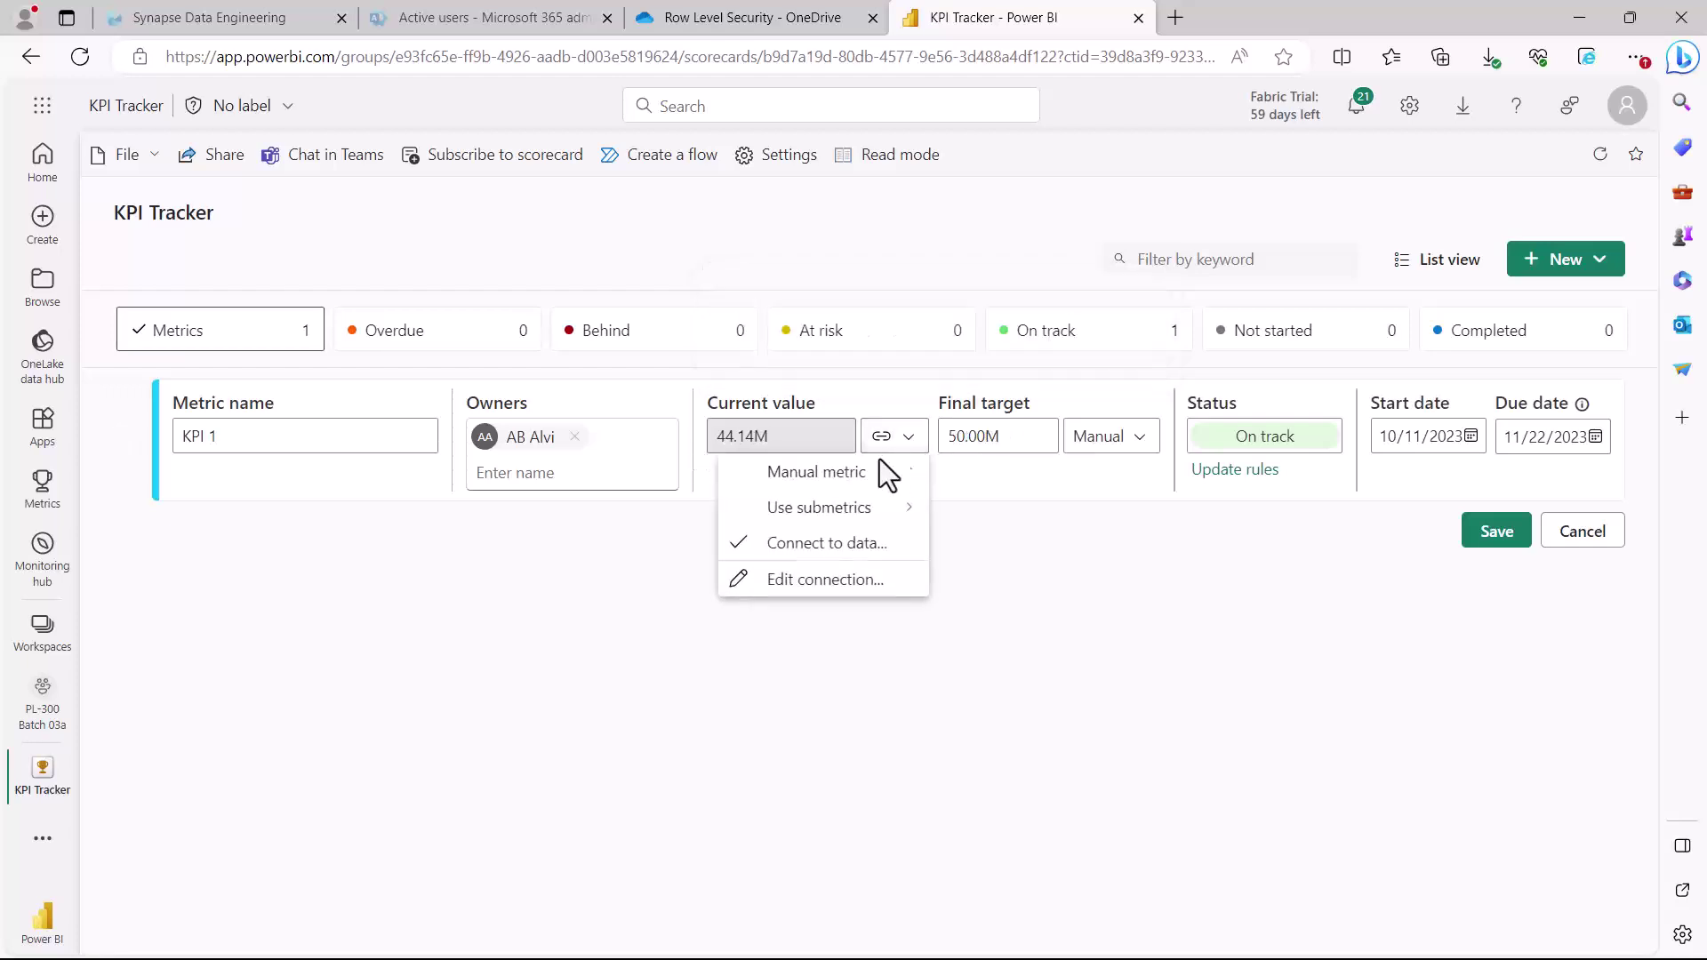
mouse_move(836, 514)
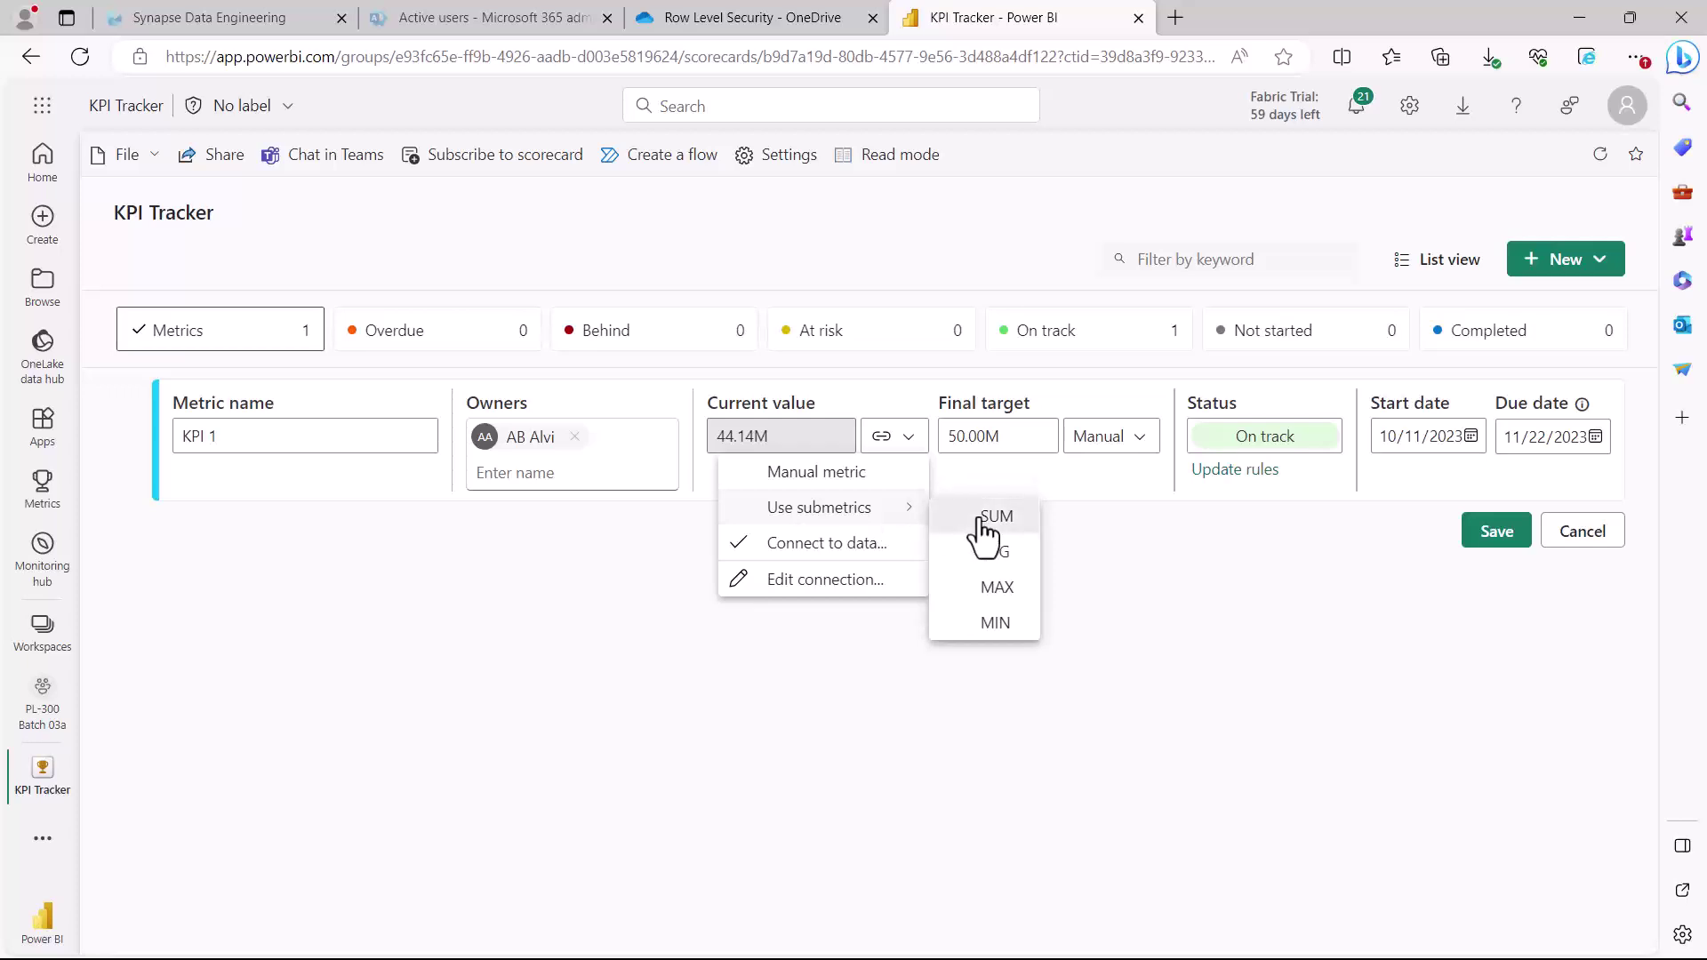
left_click(1102, 555)
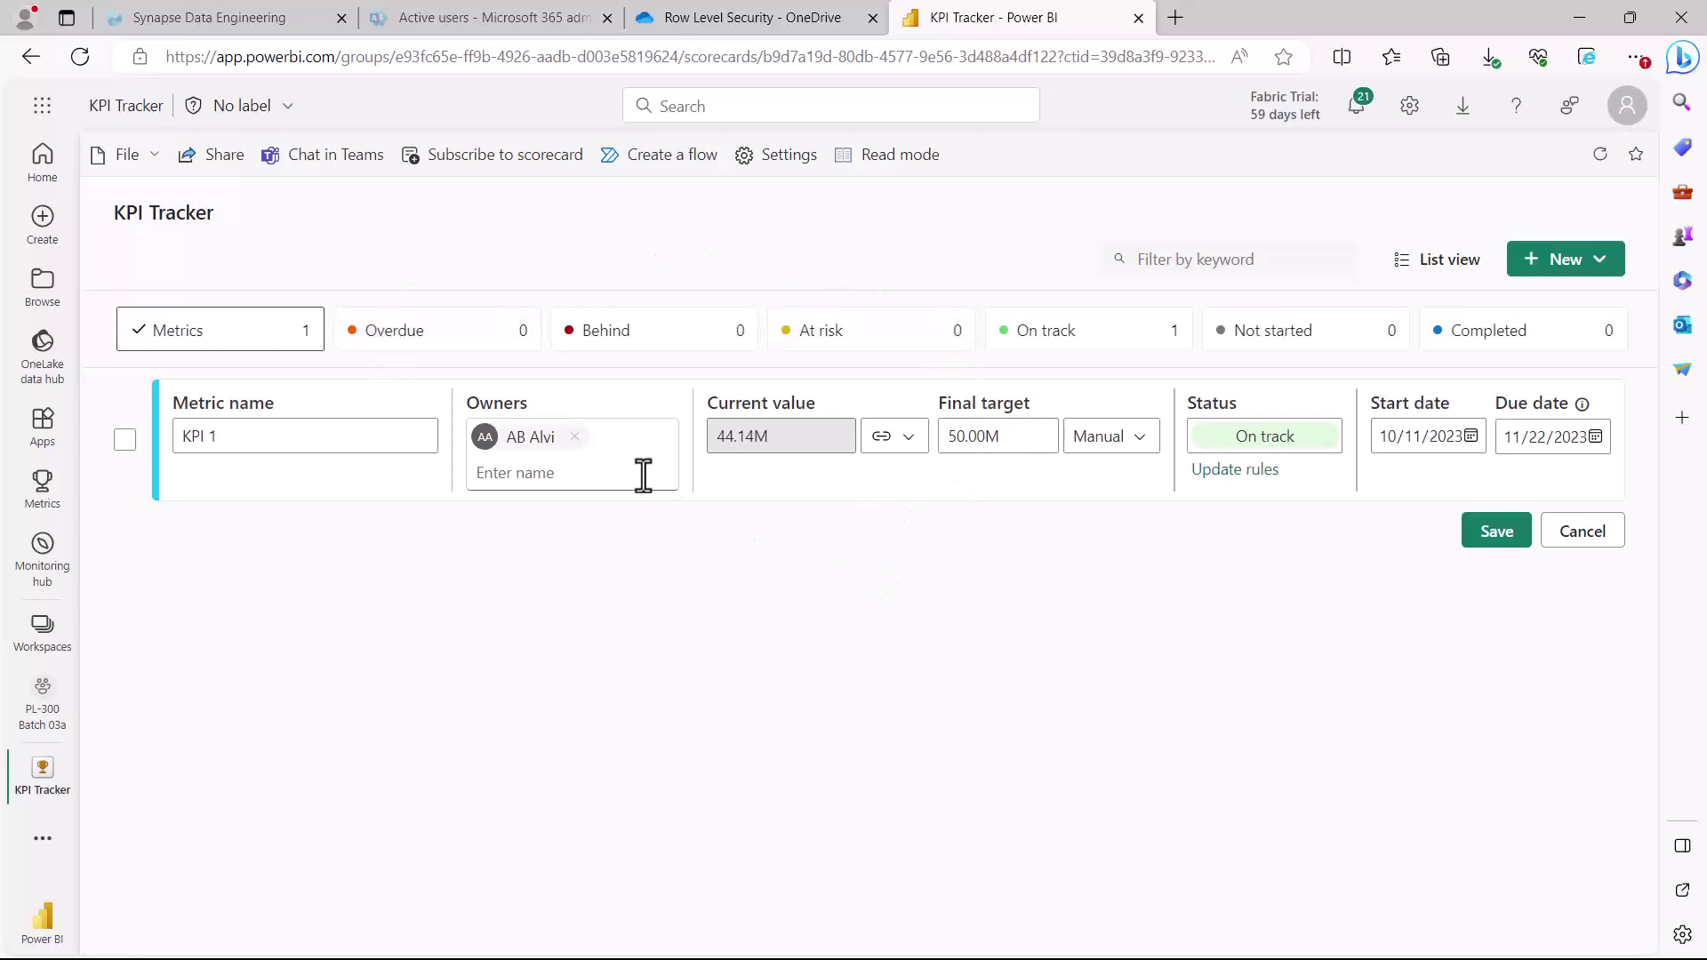
Step: Review the KPI Tracker scorecard's link-sharing options without sending a link, and leave KPI 1's editing mode
left_click(199, 158)
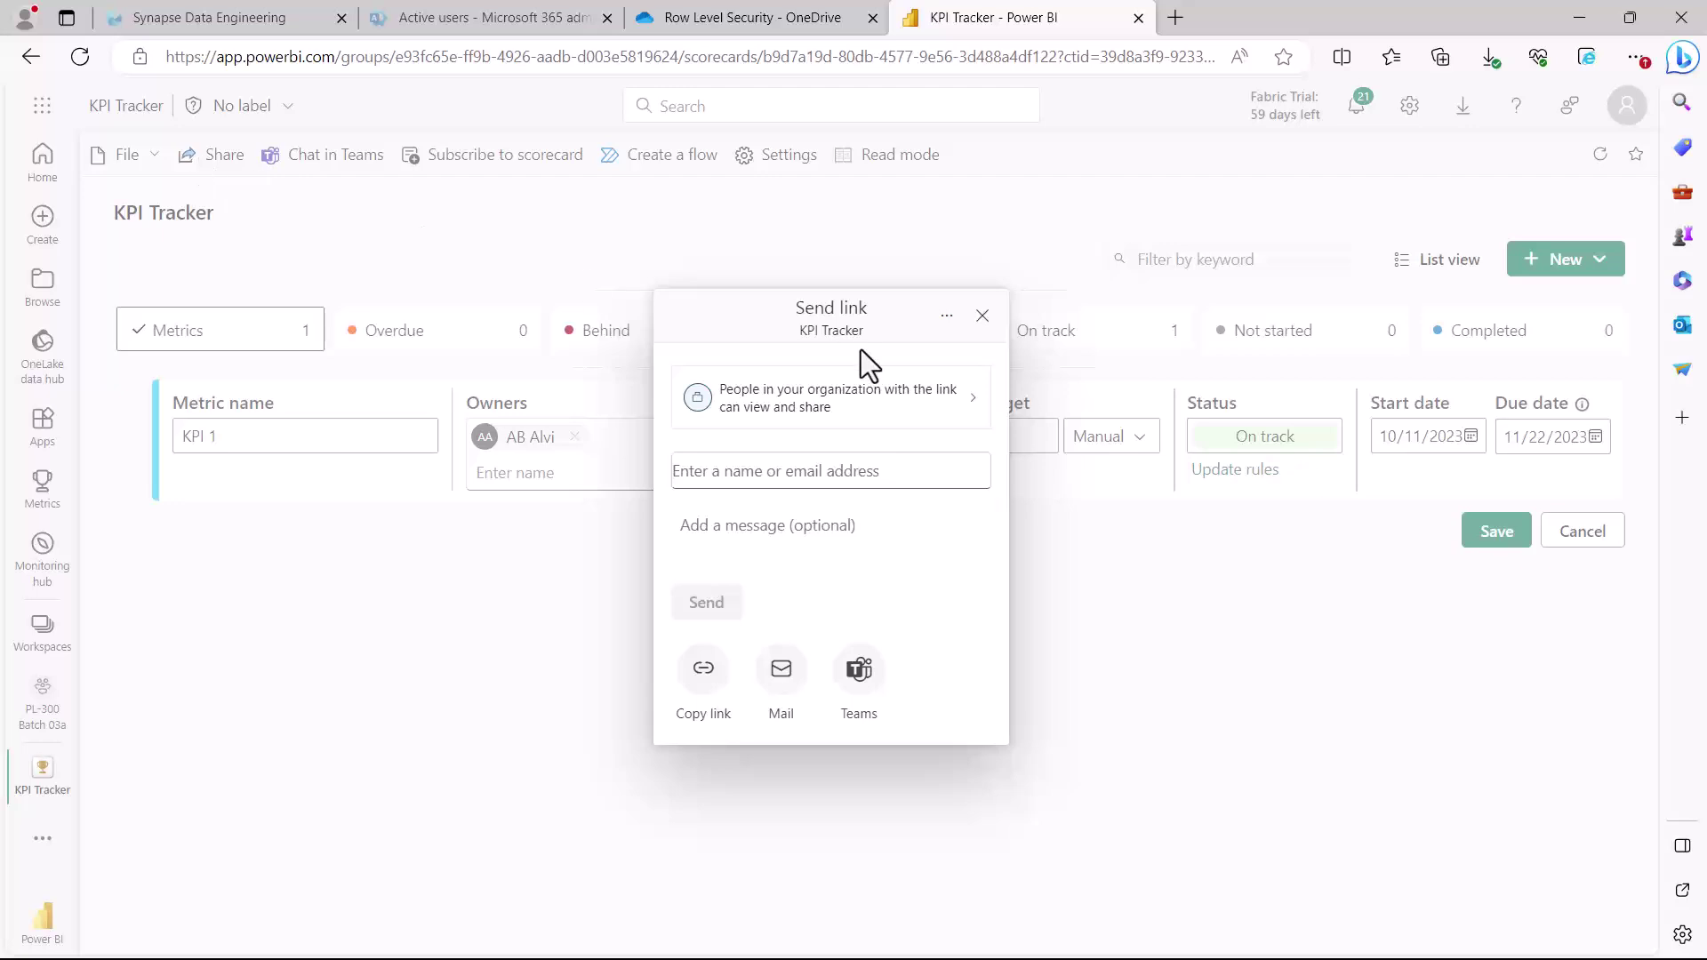
left_click(977, 411)
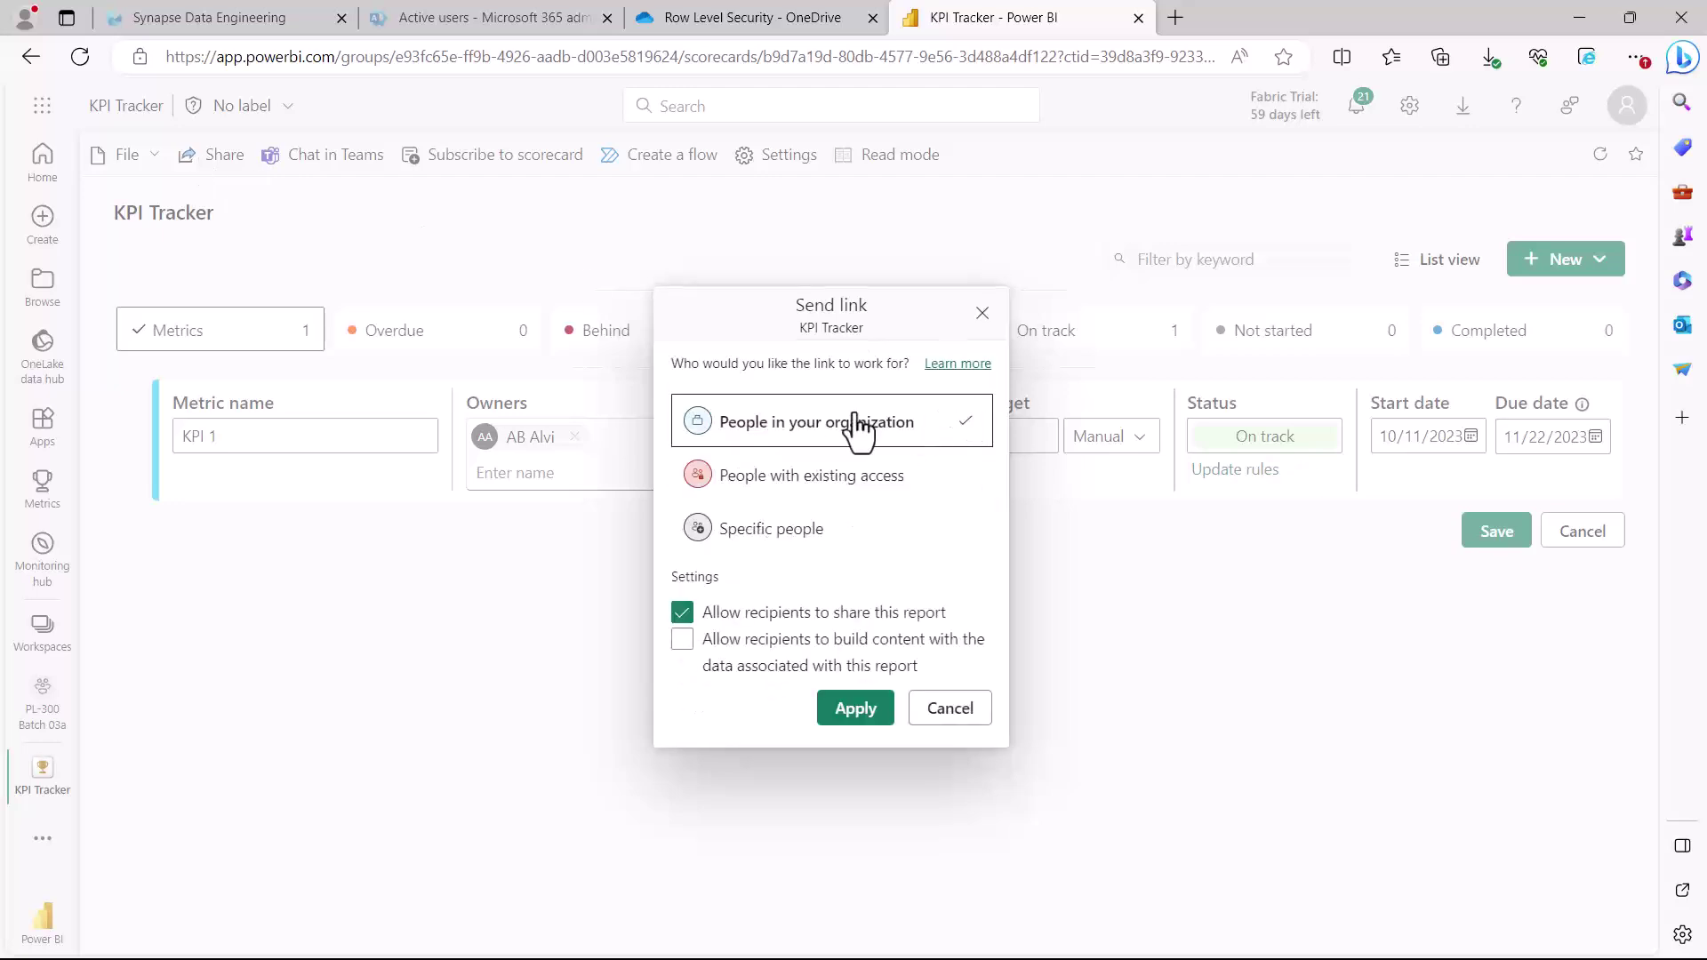
left_click(942, 711)
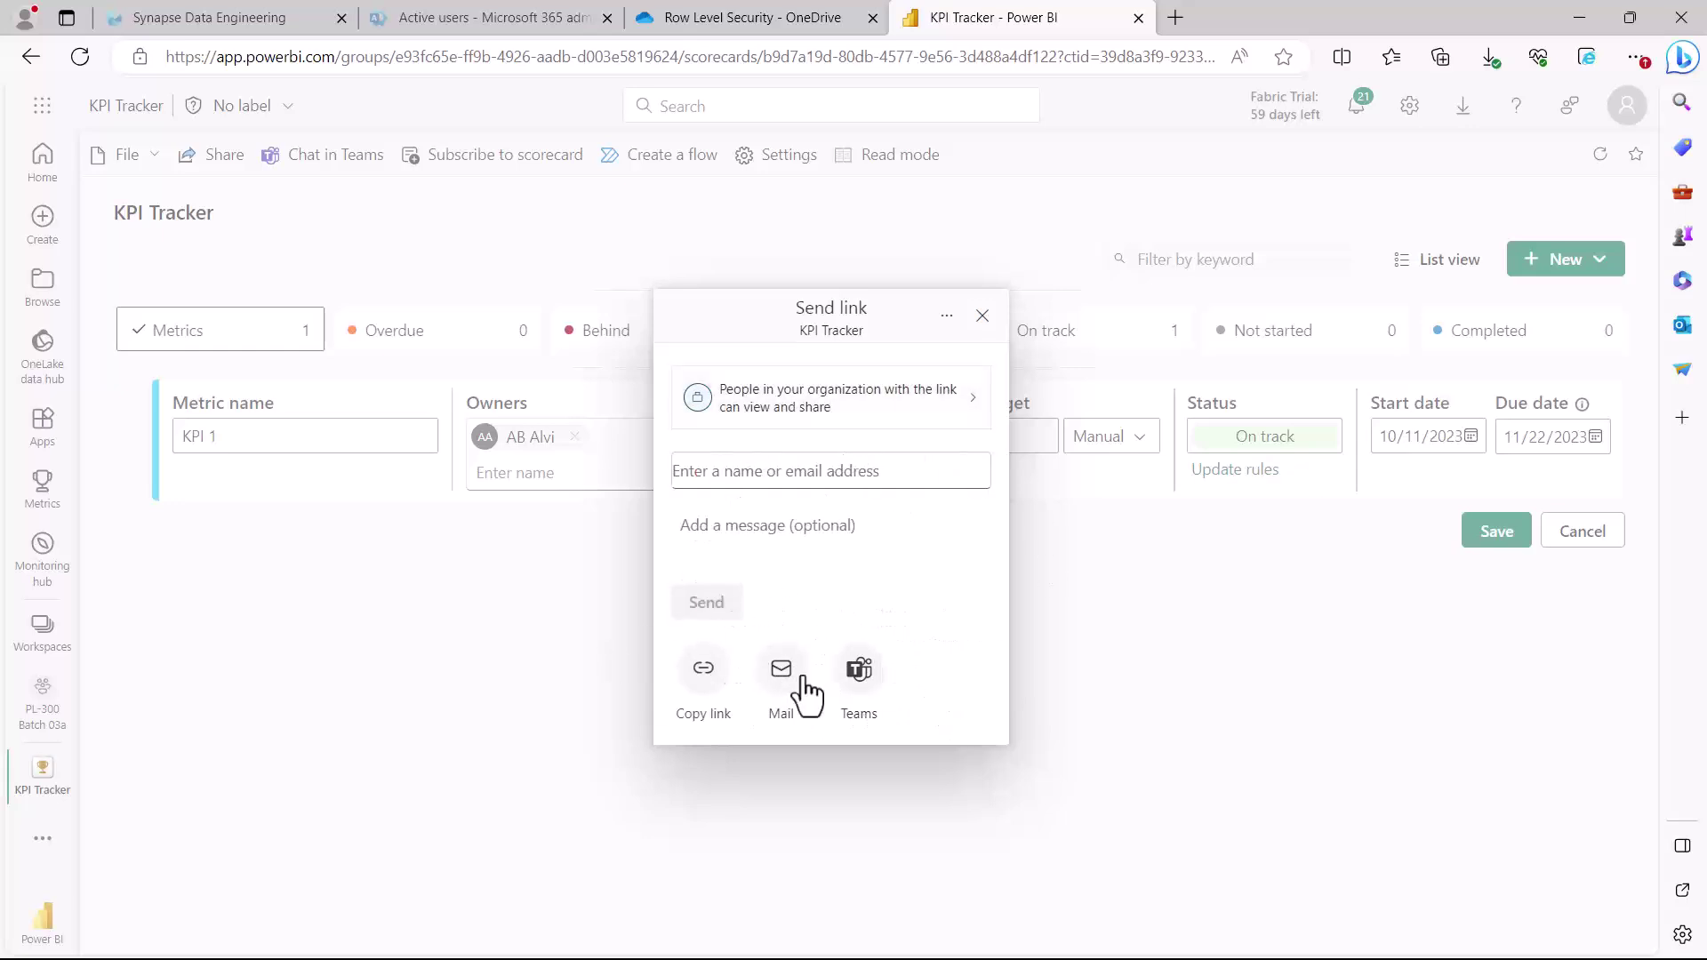
left_click(983, 316)
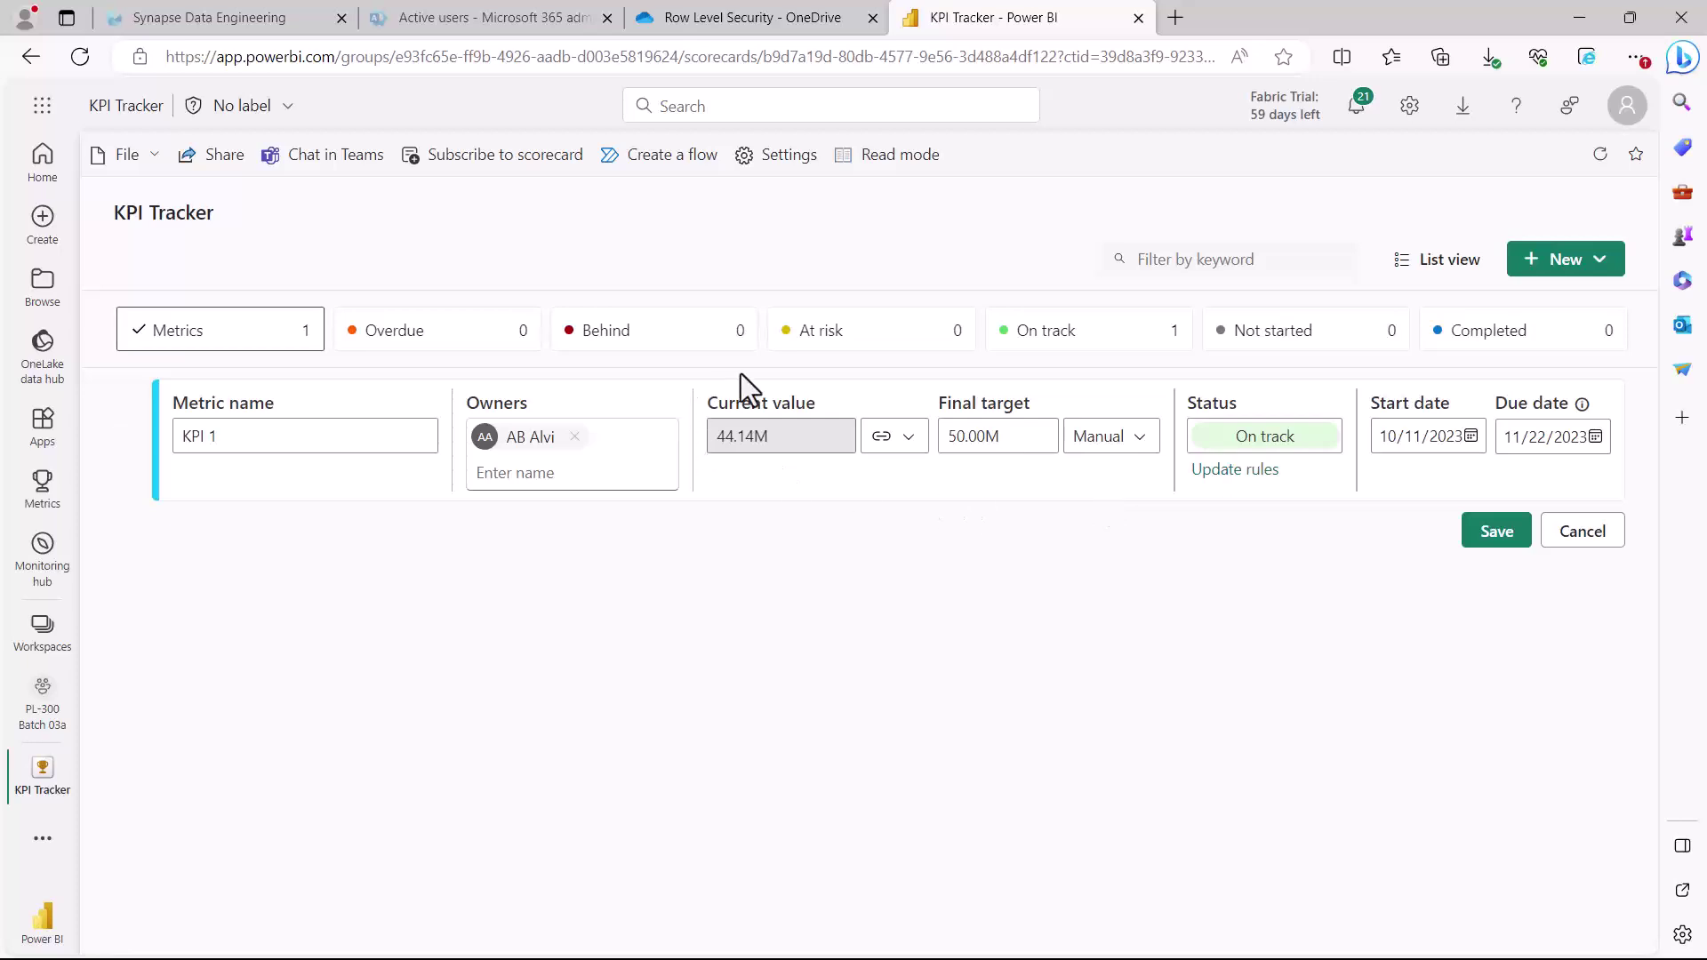
left_click(813, 377)
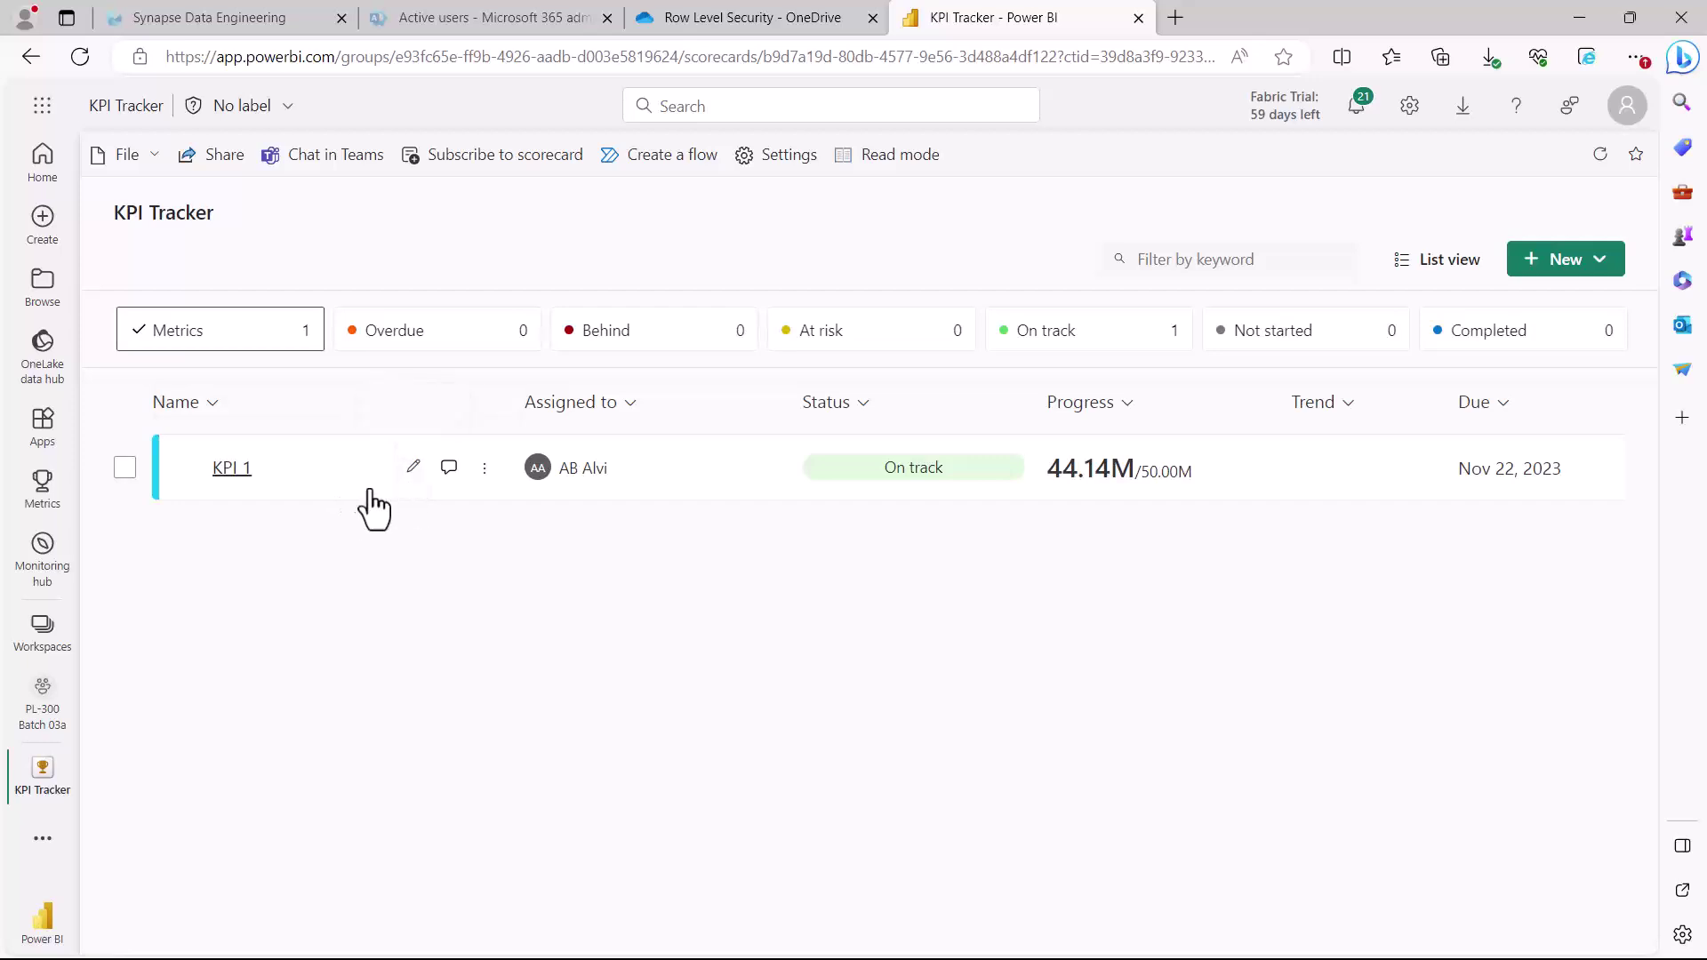
Step: Examine KPI 1's progress details, check-in history, status rules and time period preferences, and close the metric's details
left_click(450, 470)
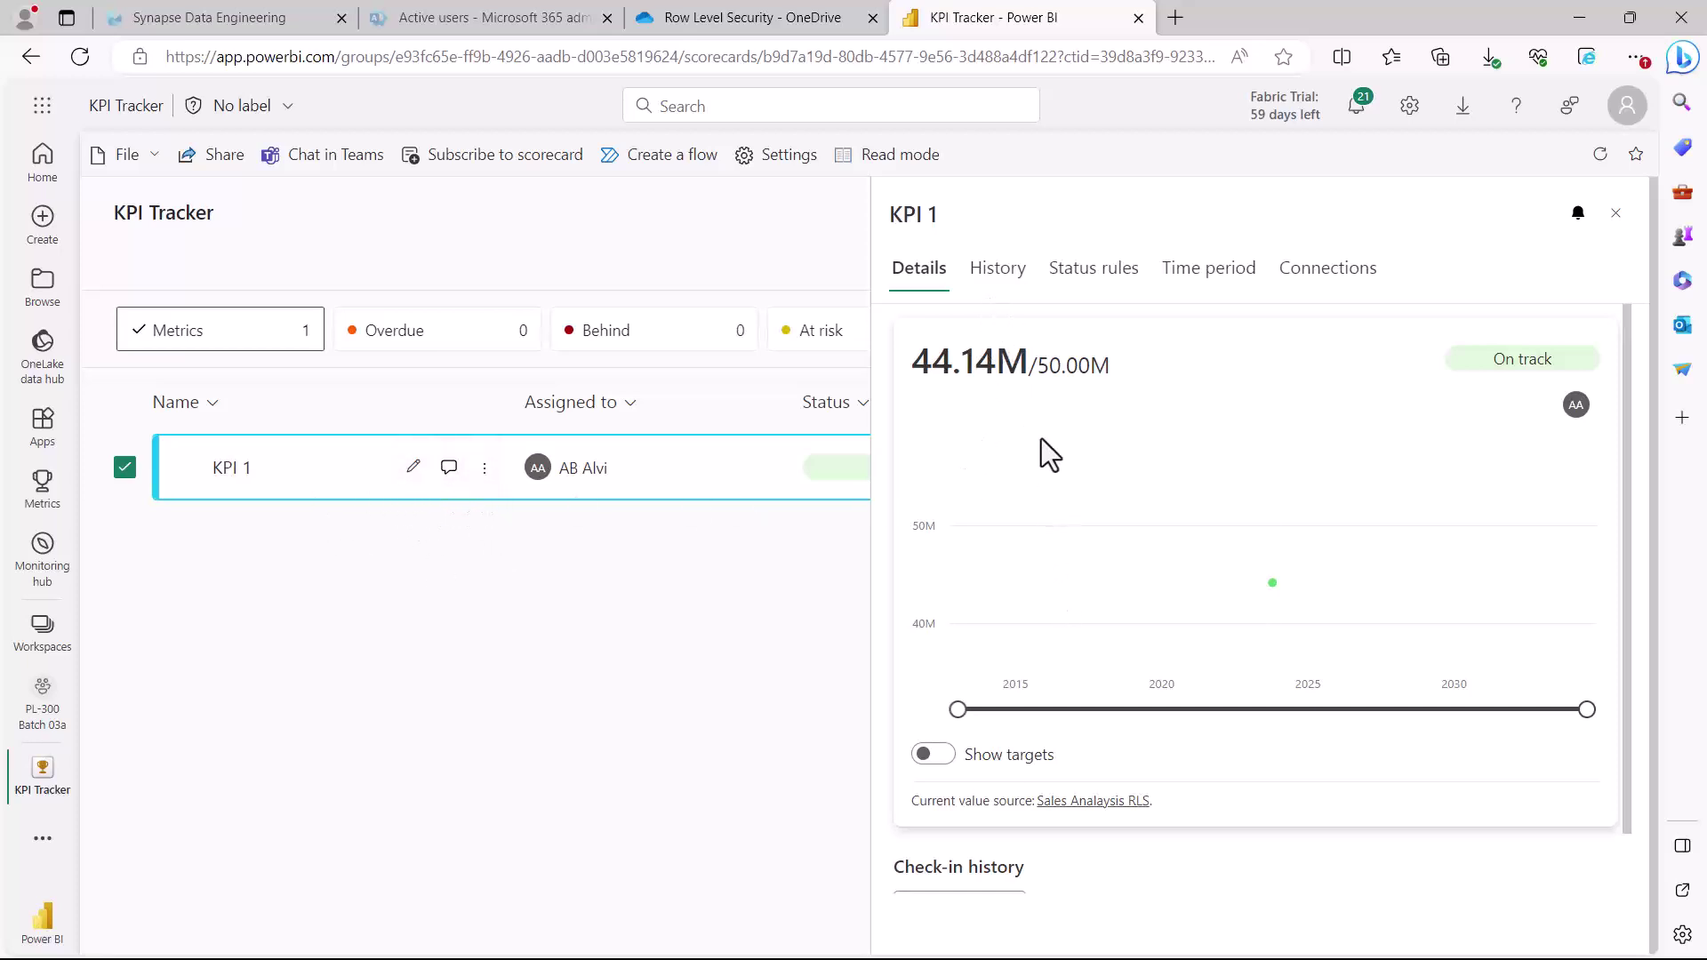
scroll(1042, 439, "down", 2)
scroll(999, 538, "up", 1)
scroll(1080, 658, "down", 1)
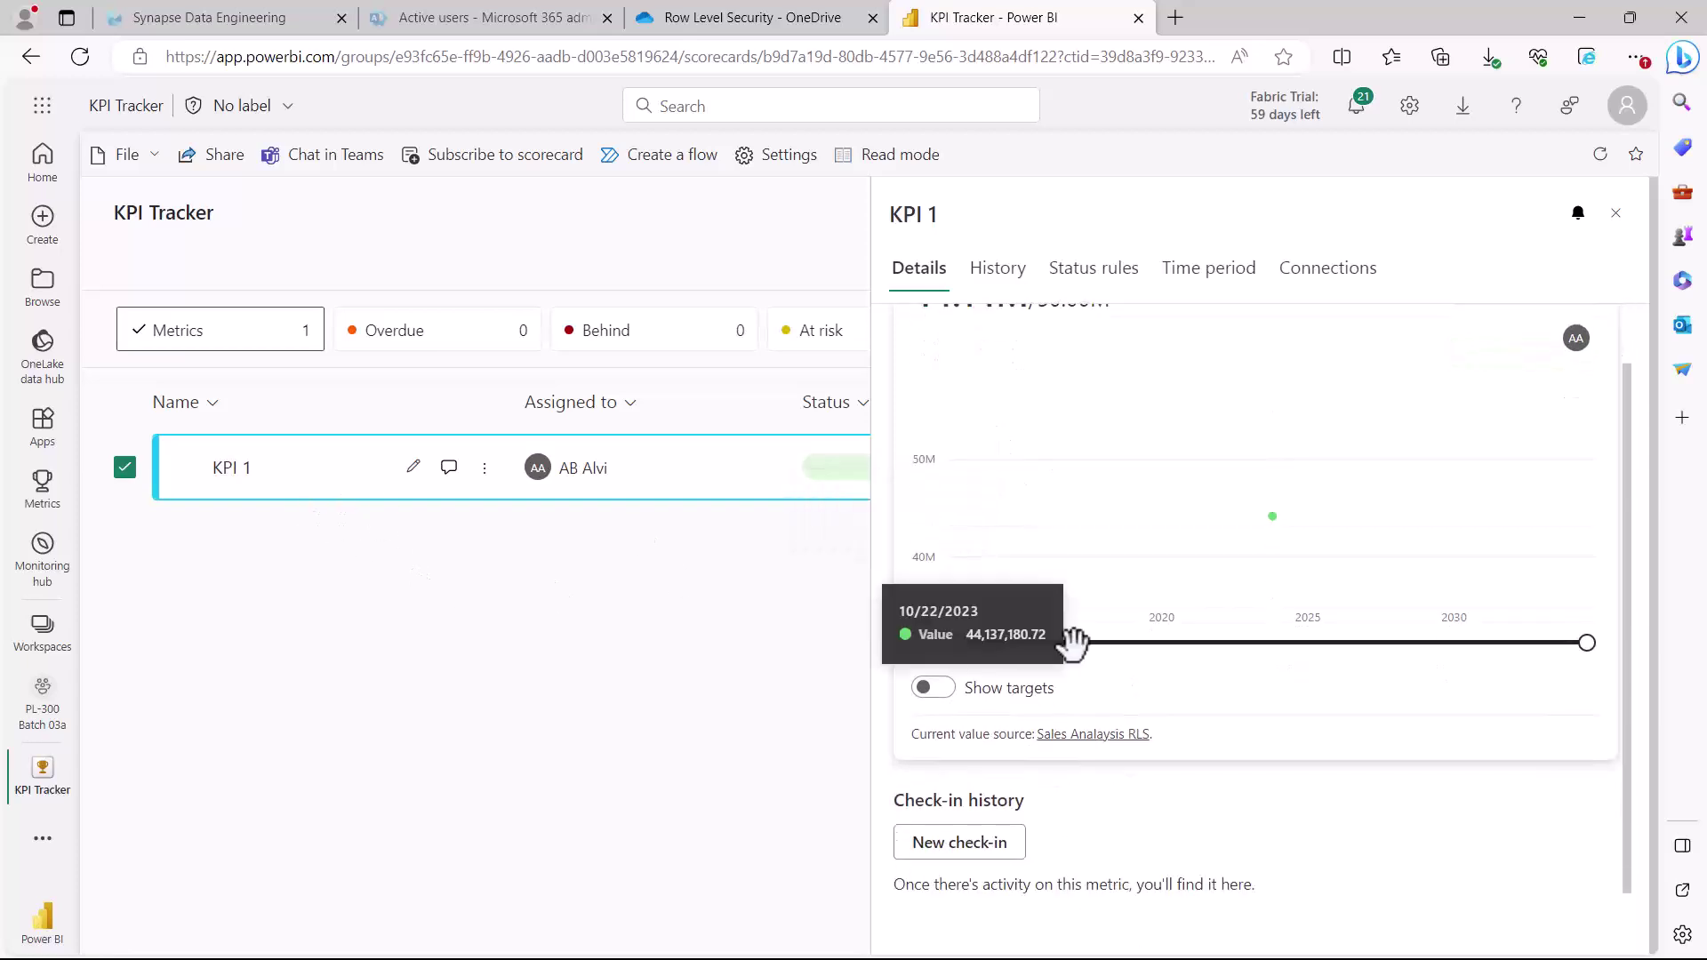
left_click(1008, 272)
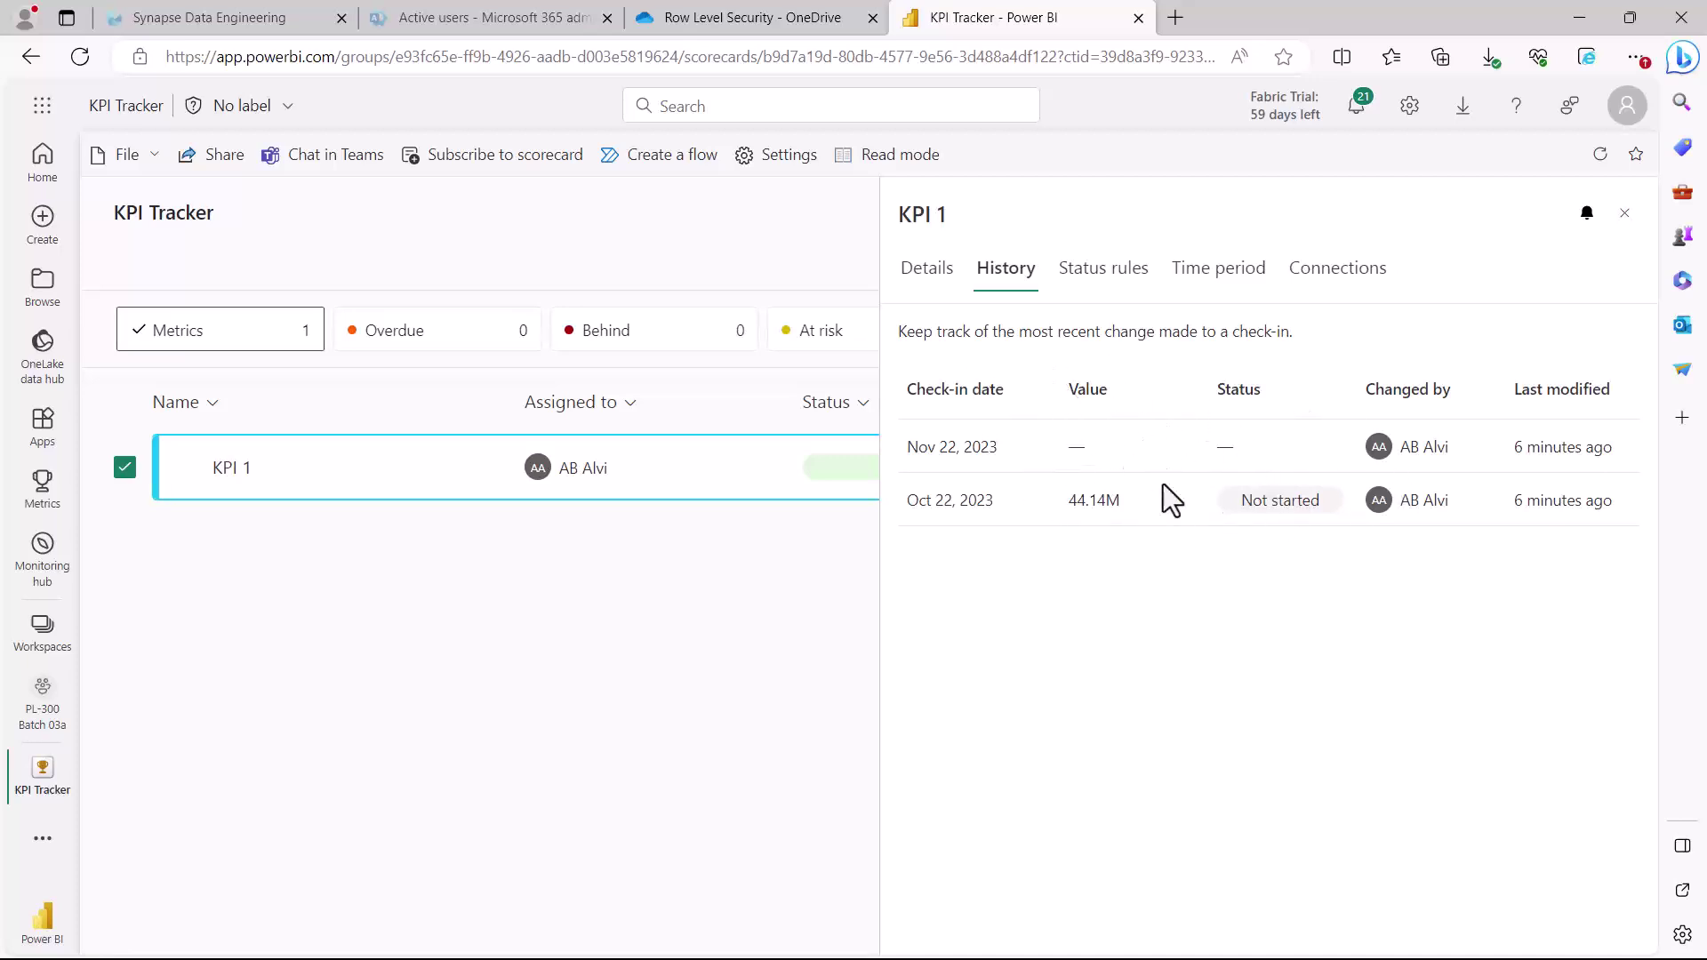
left_click(1083, 271)
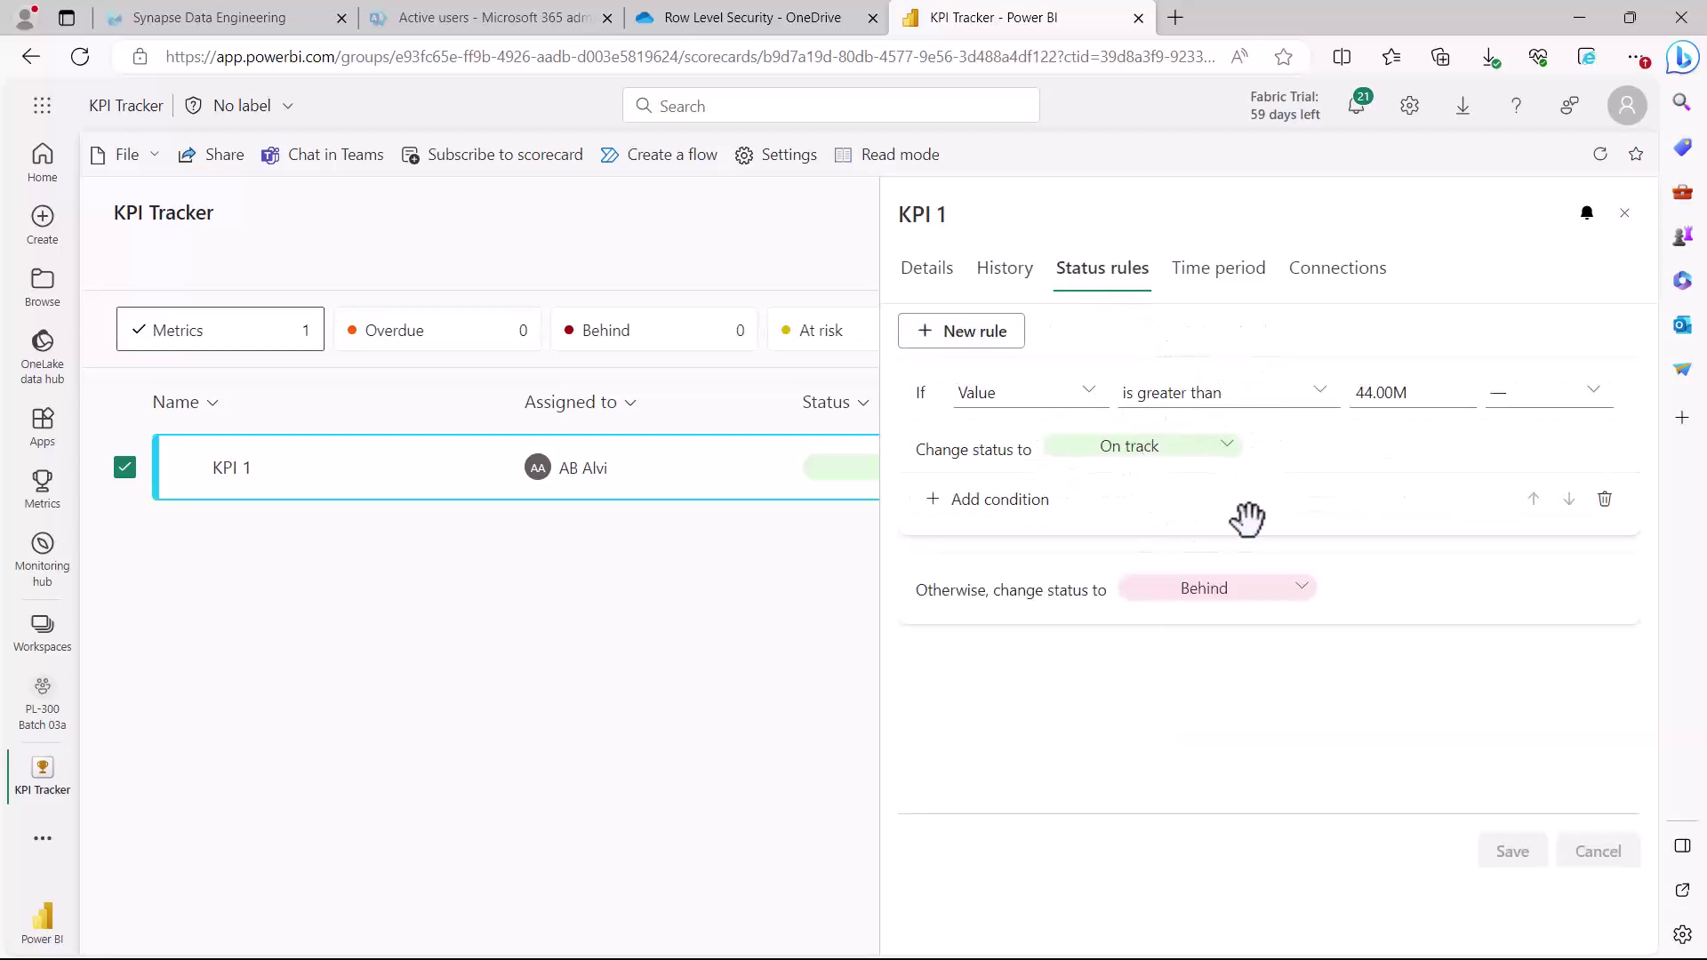
left_click(1218, 271)
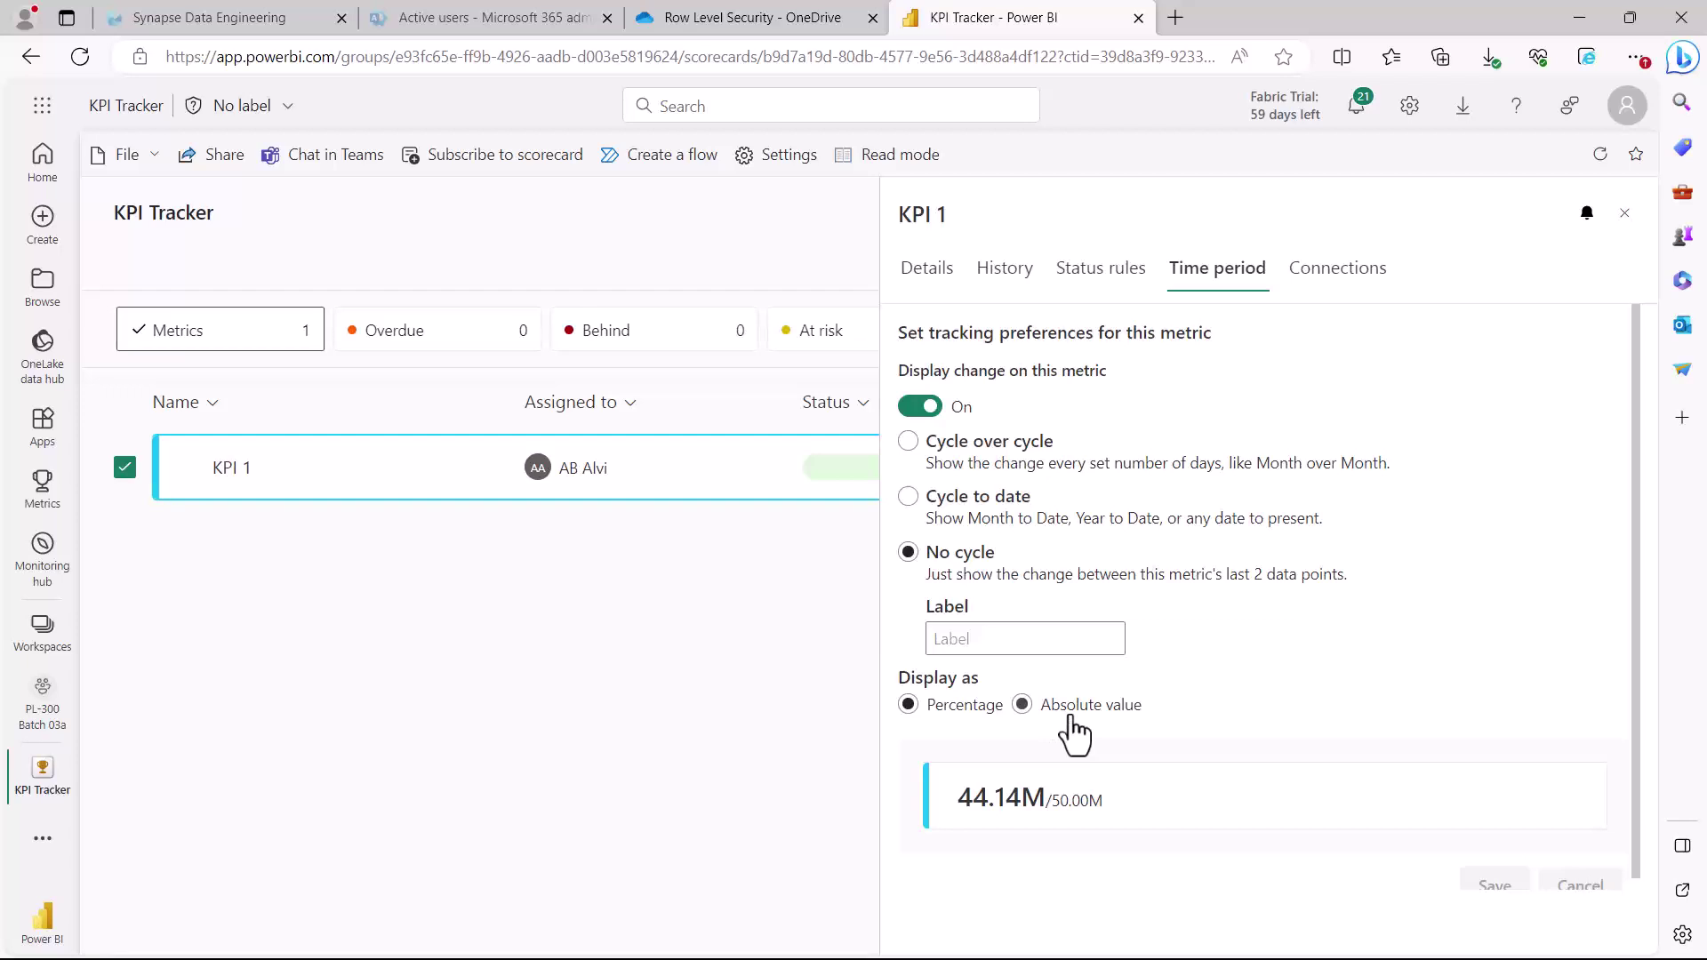
scroll(1105, 468, "down", 1)
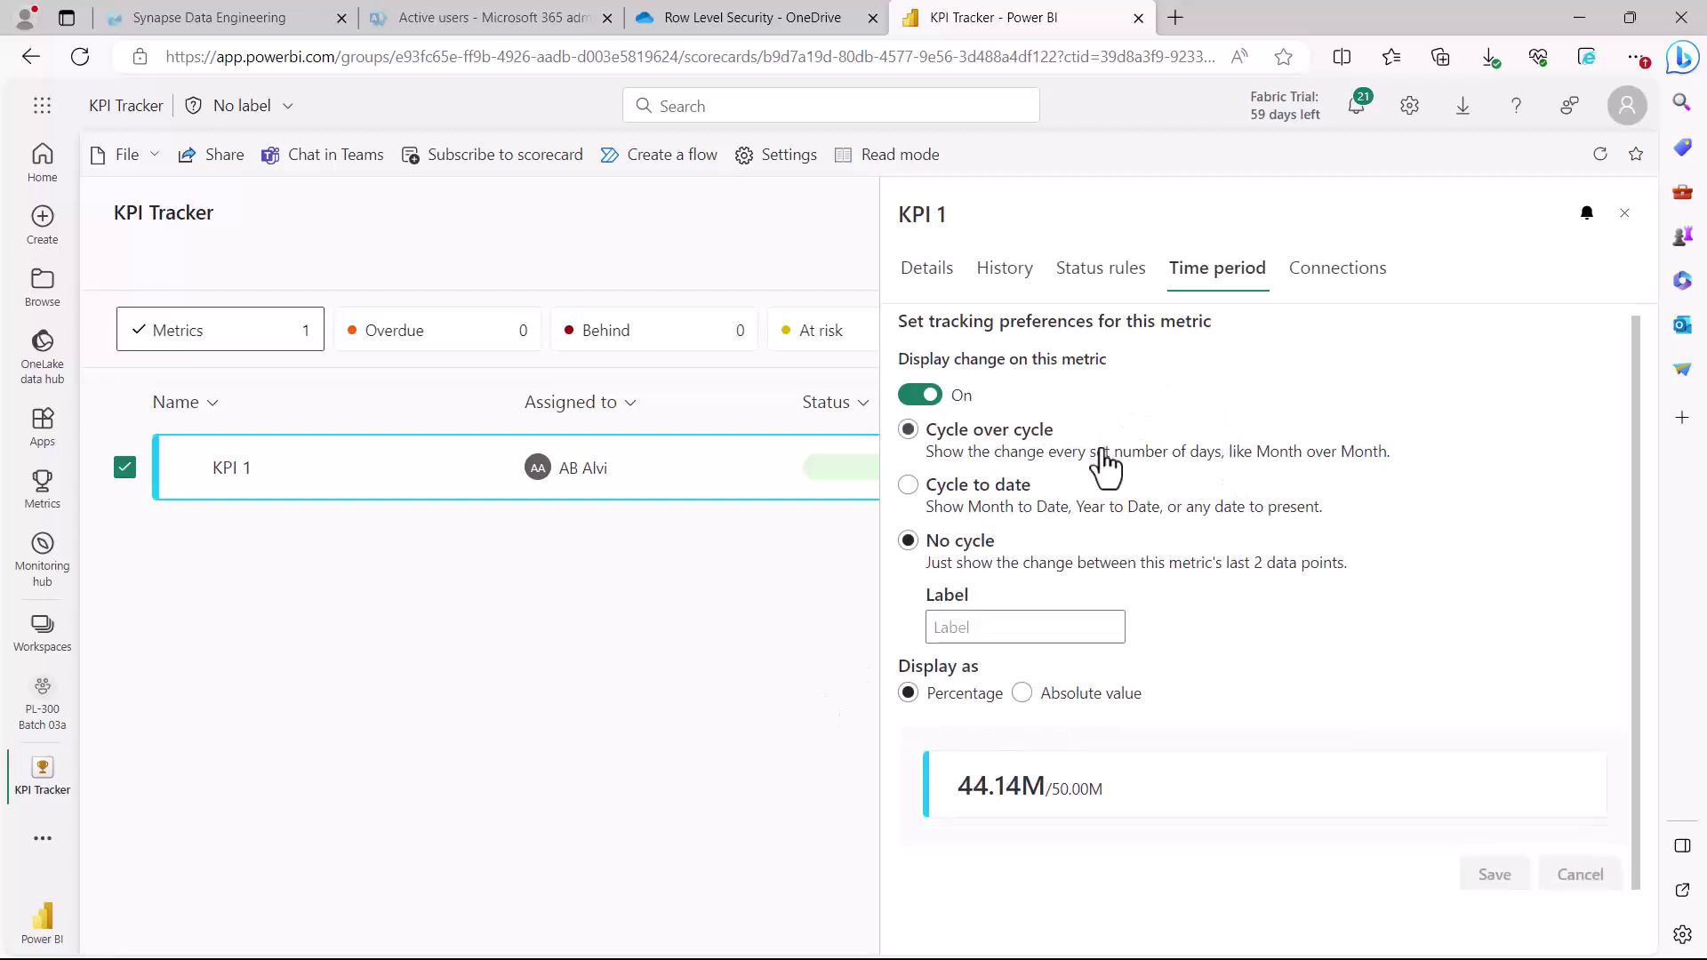
scroll(1106, 469, "up", 1)
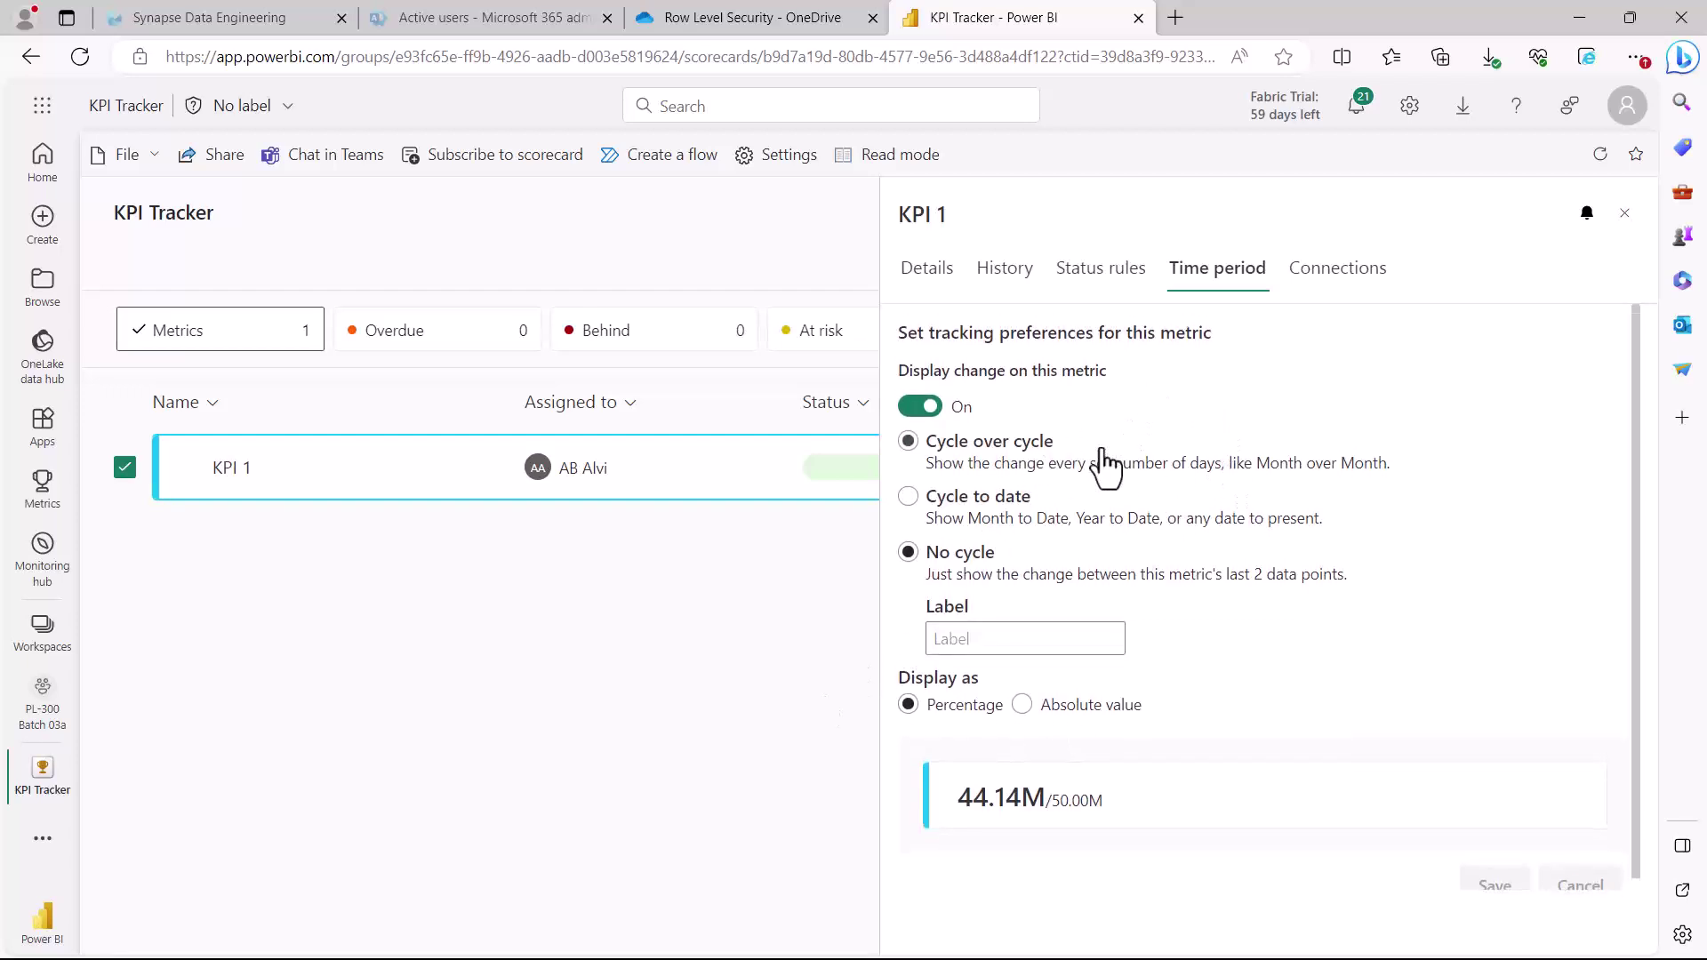
left_click(1625, 214)
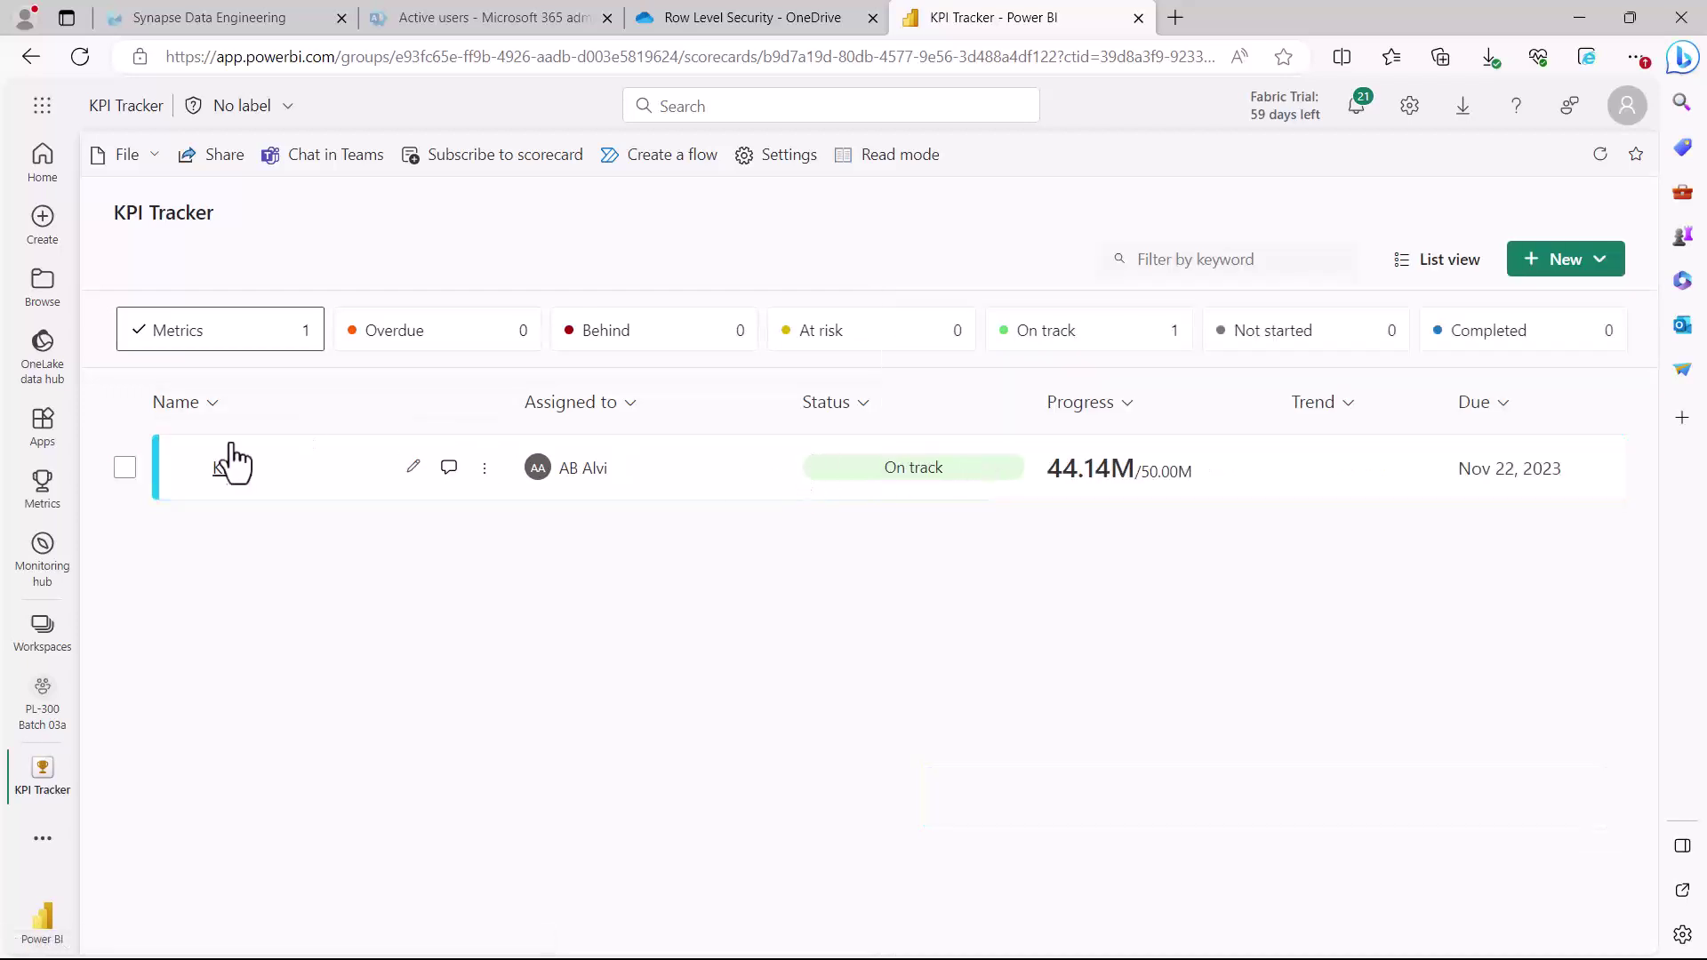